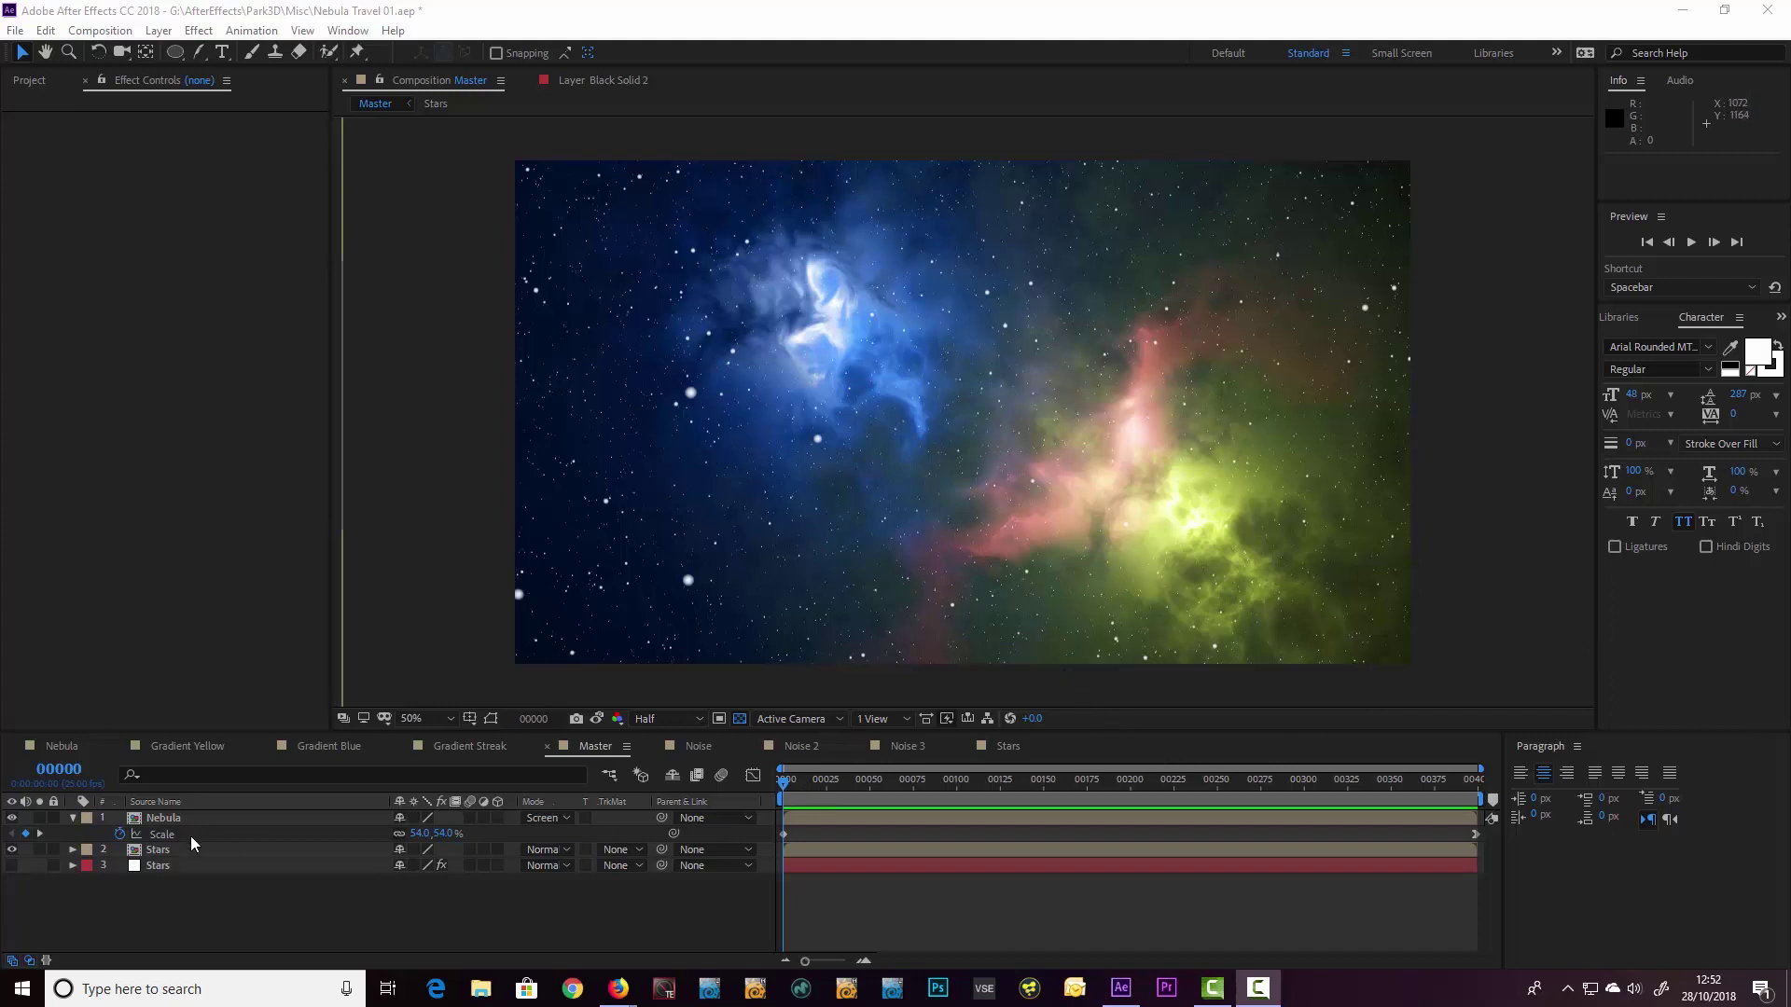
# Step: Preview the Master comp, then rewind it to frame 00000
pyautogui.click(72, 818)
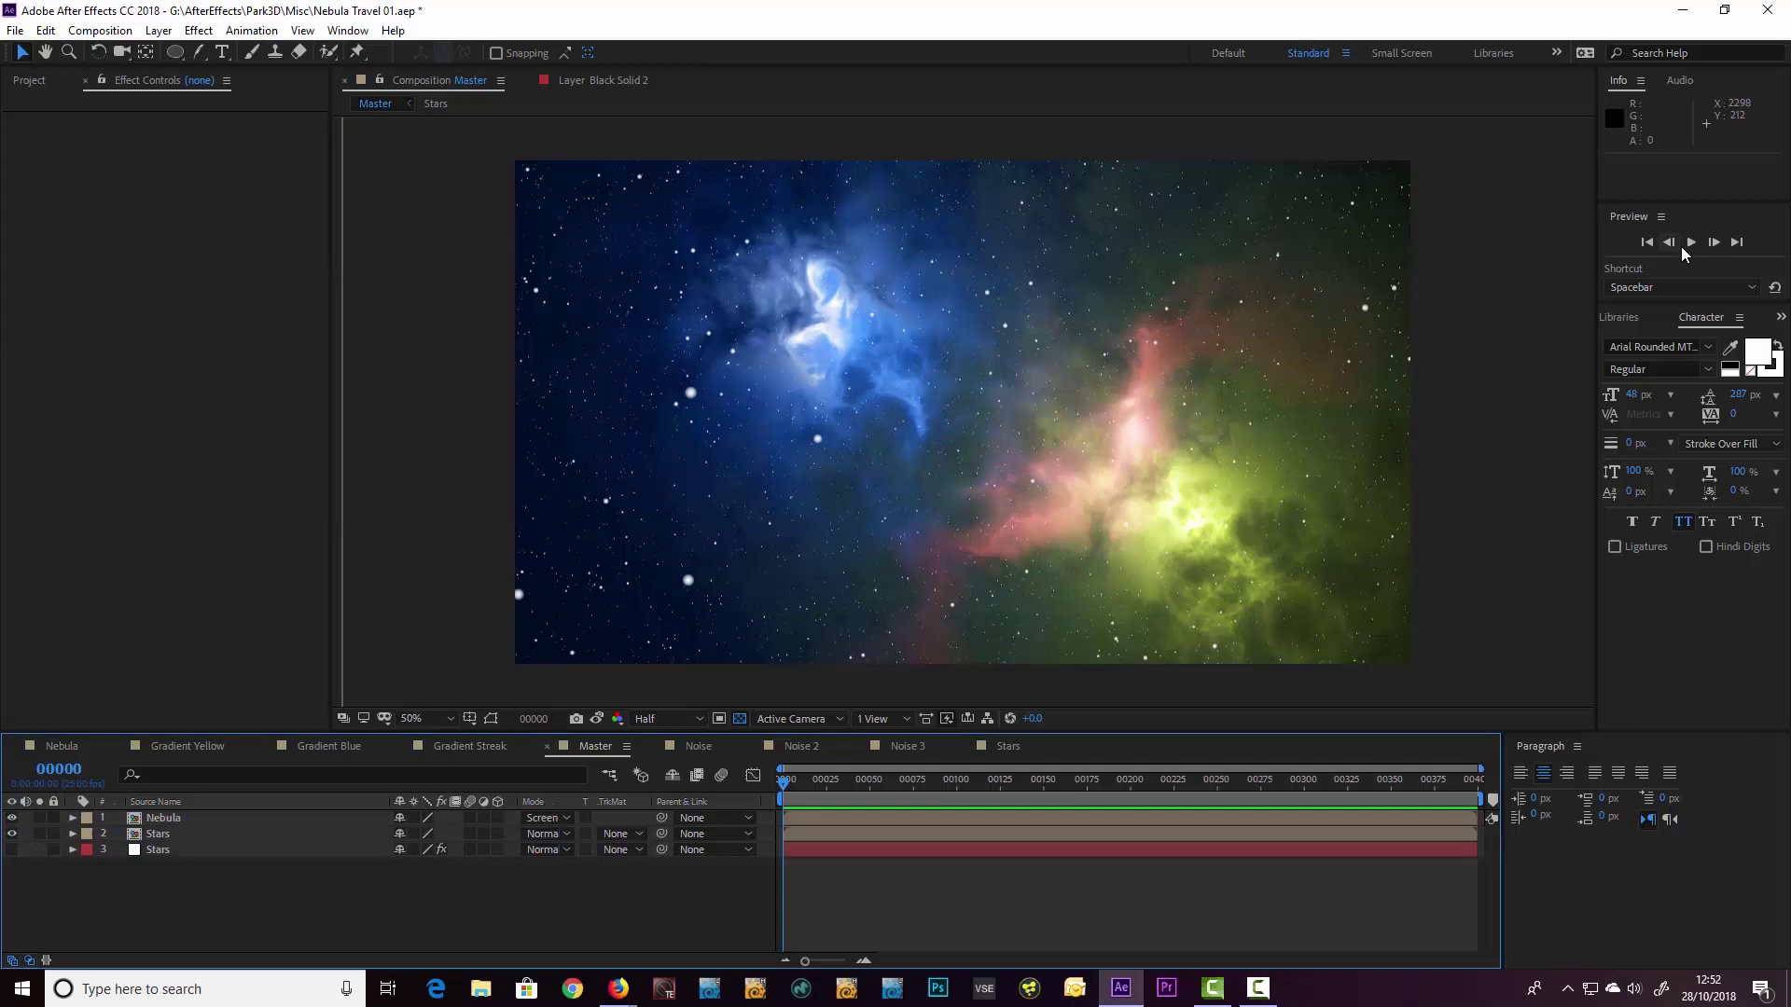
pyautogui.press('space')
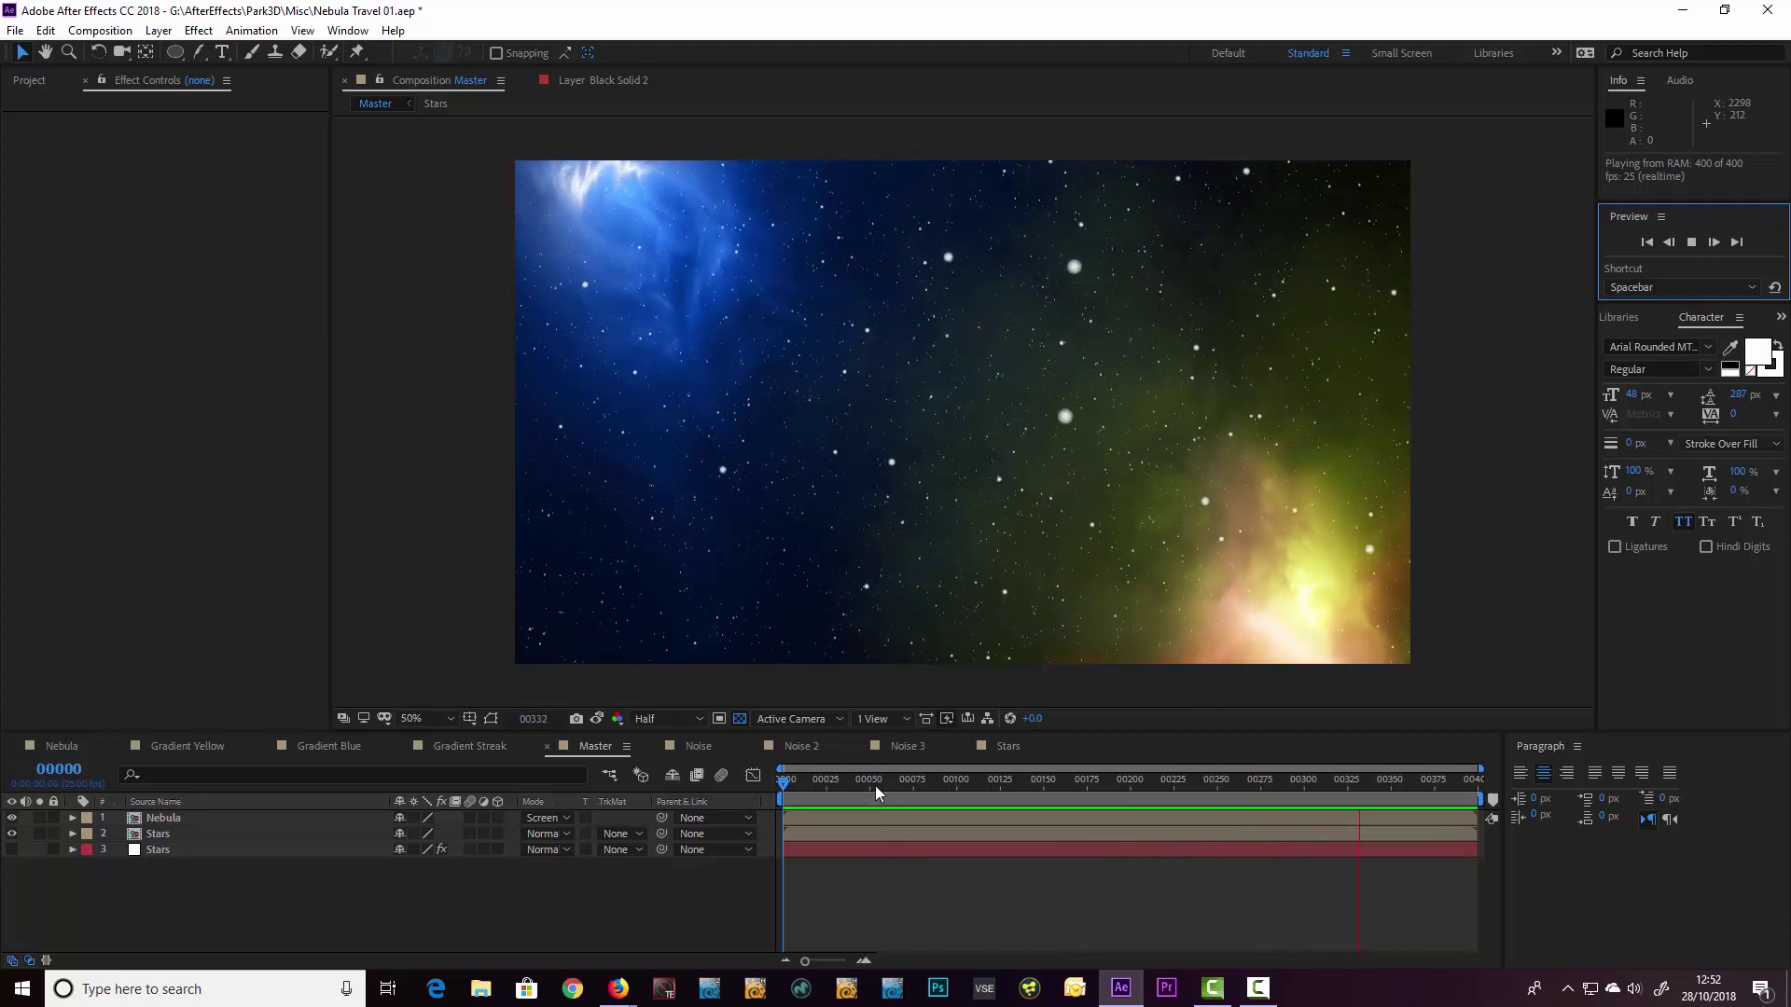
pyautogui.click(851, 779)
pyautogui.moveTo(842, 782); pyautogui.dragTo(763, 782)
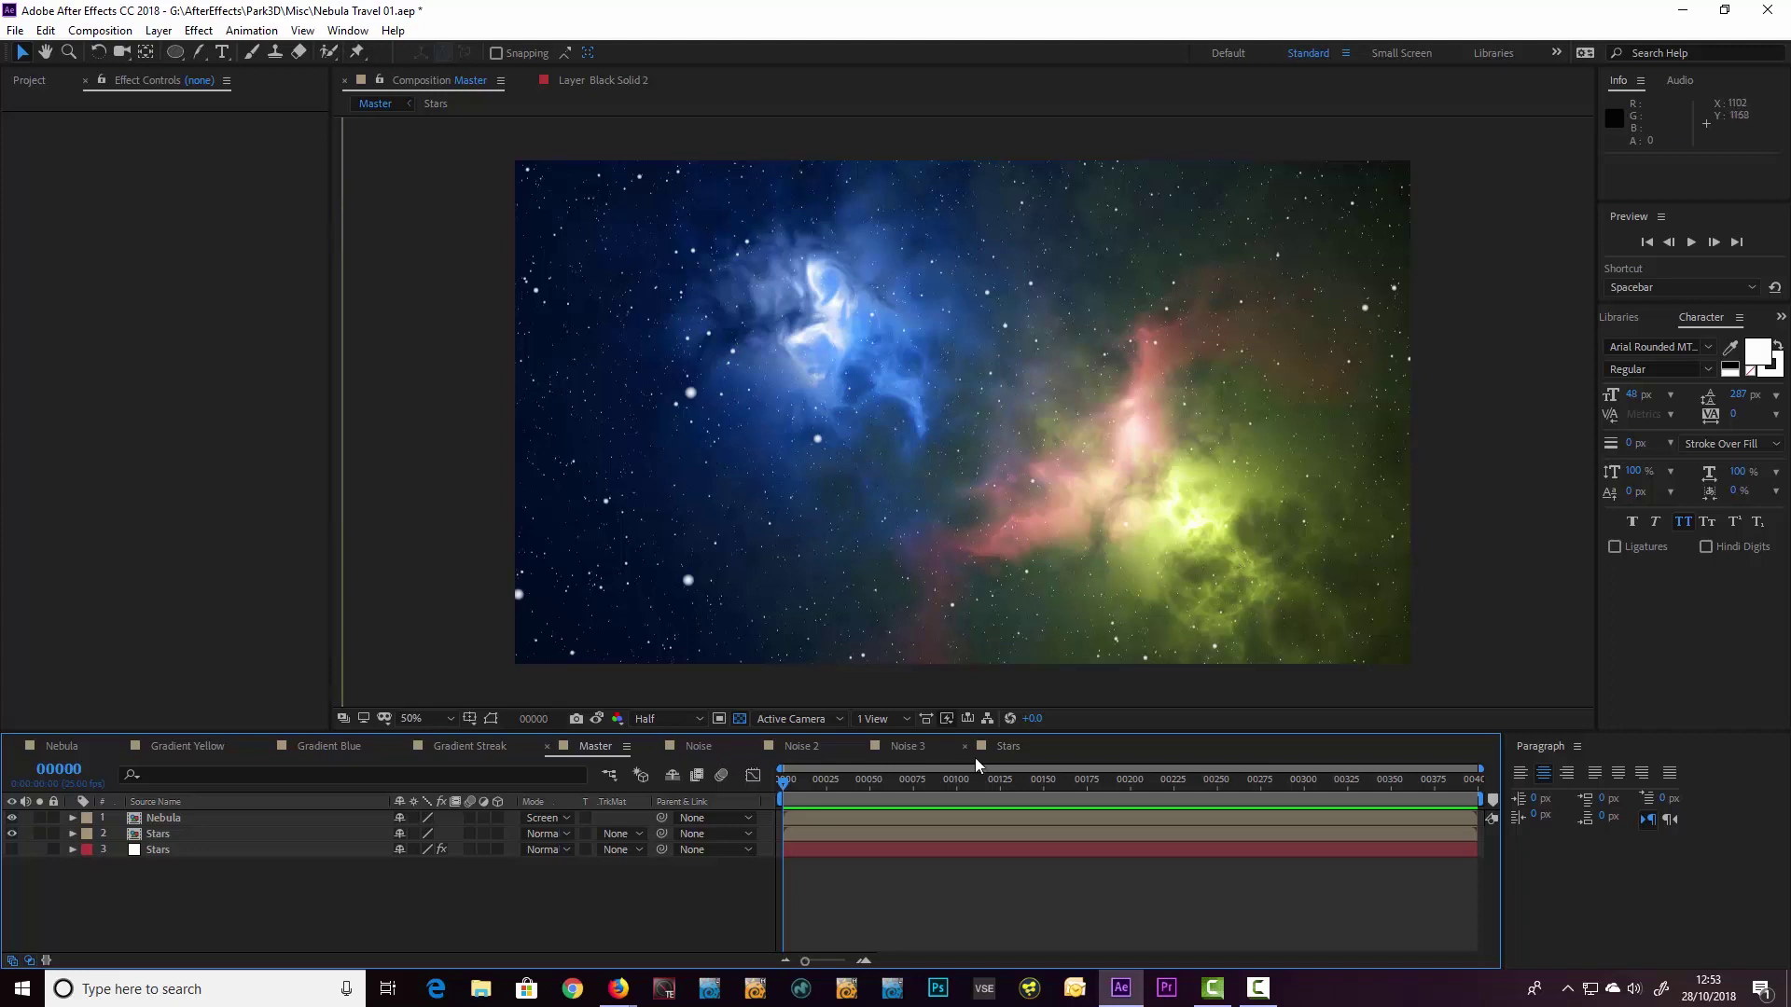
# Step: Open the Noise comp and reveal Black Solid 1's Fractal Noise properties
pyautogui.click(809, 747)
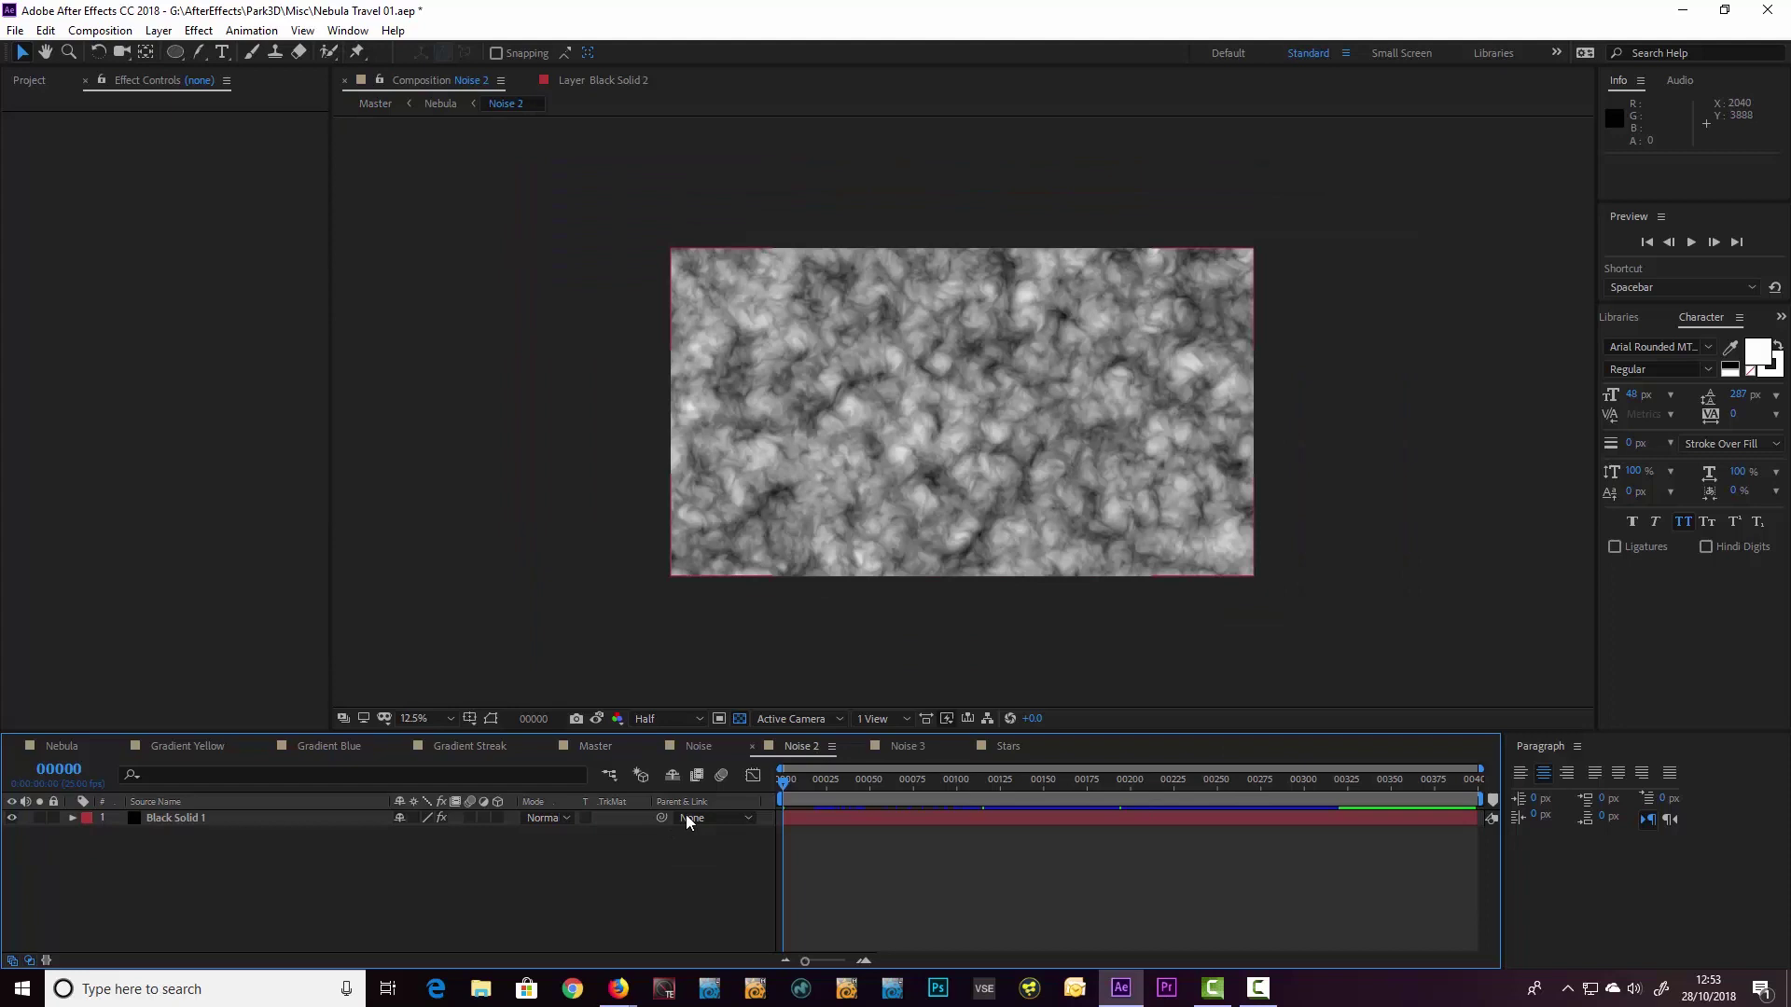
pyautogui.click(702, 747)
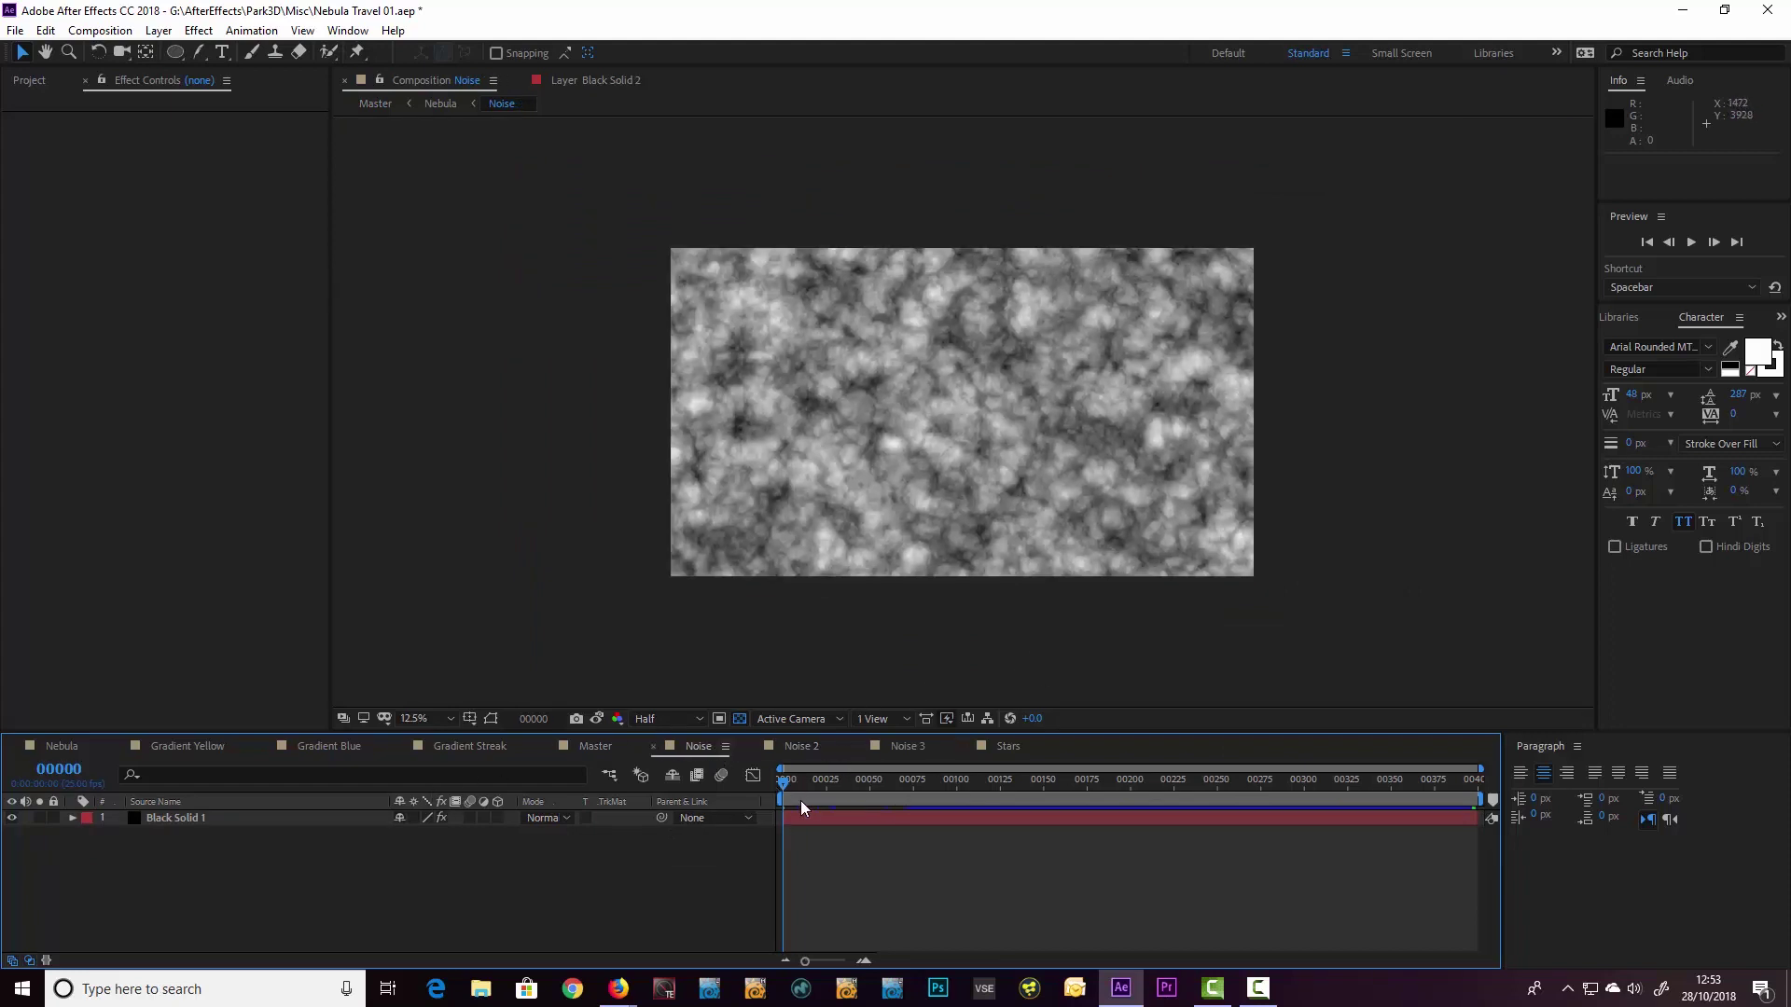
pyautogui.click(187, 818)
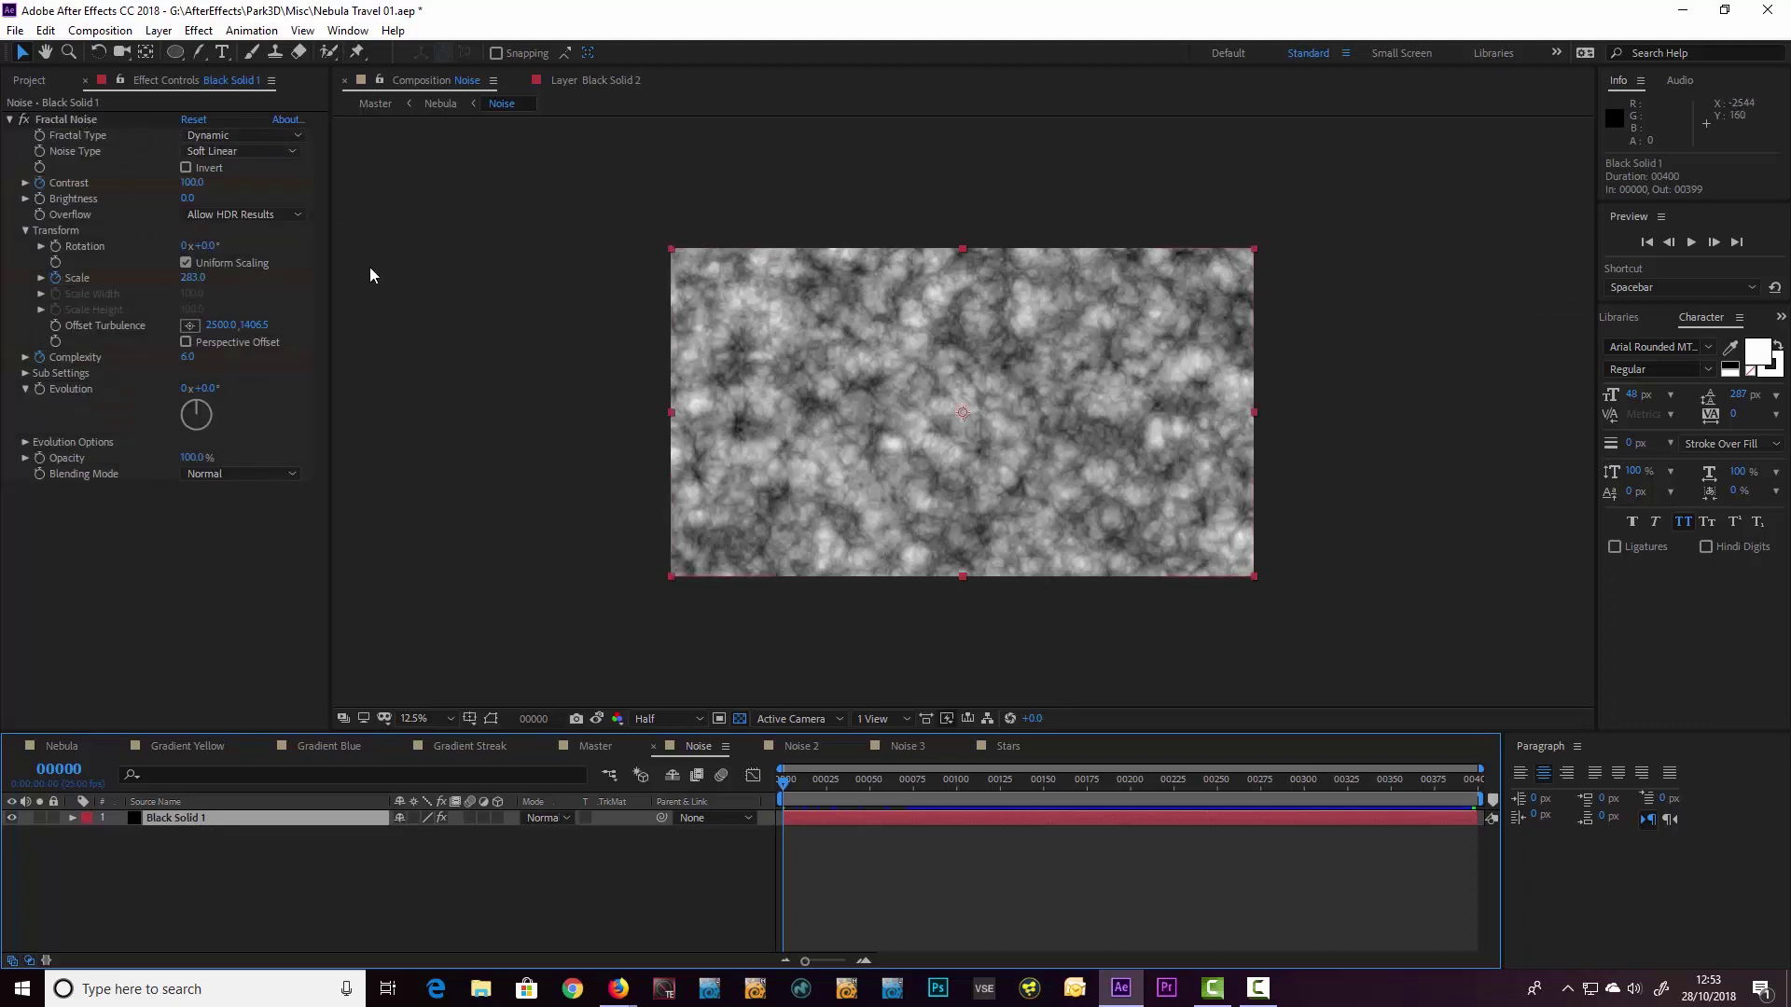
pyautogui.moveTo(332, 271); pyautogui.dragTo(468, 265)
pyautogui.click(71, 818)
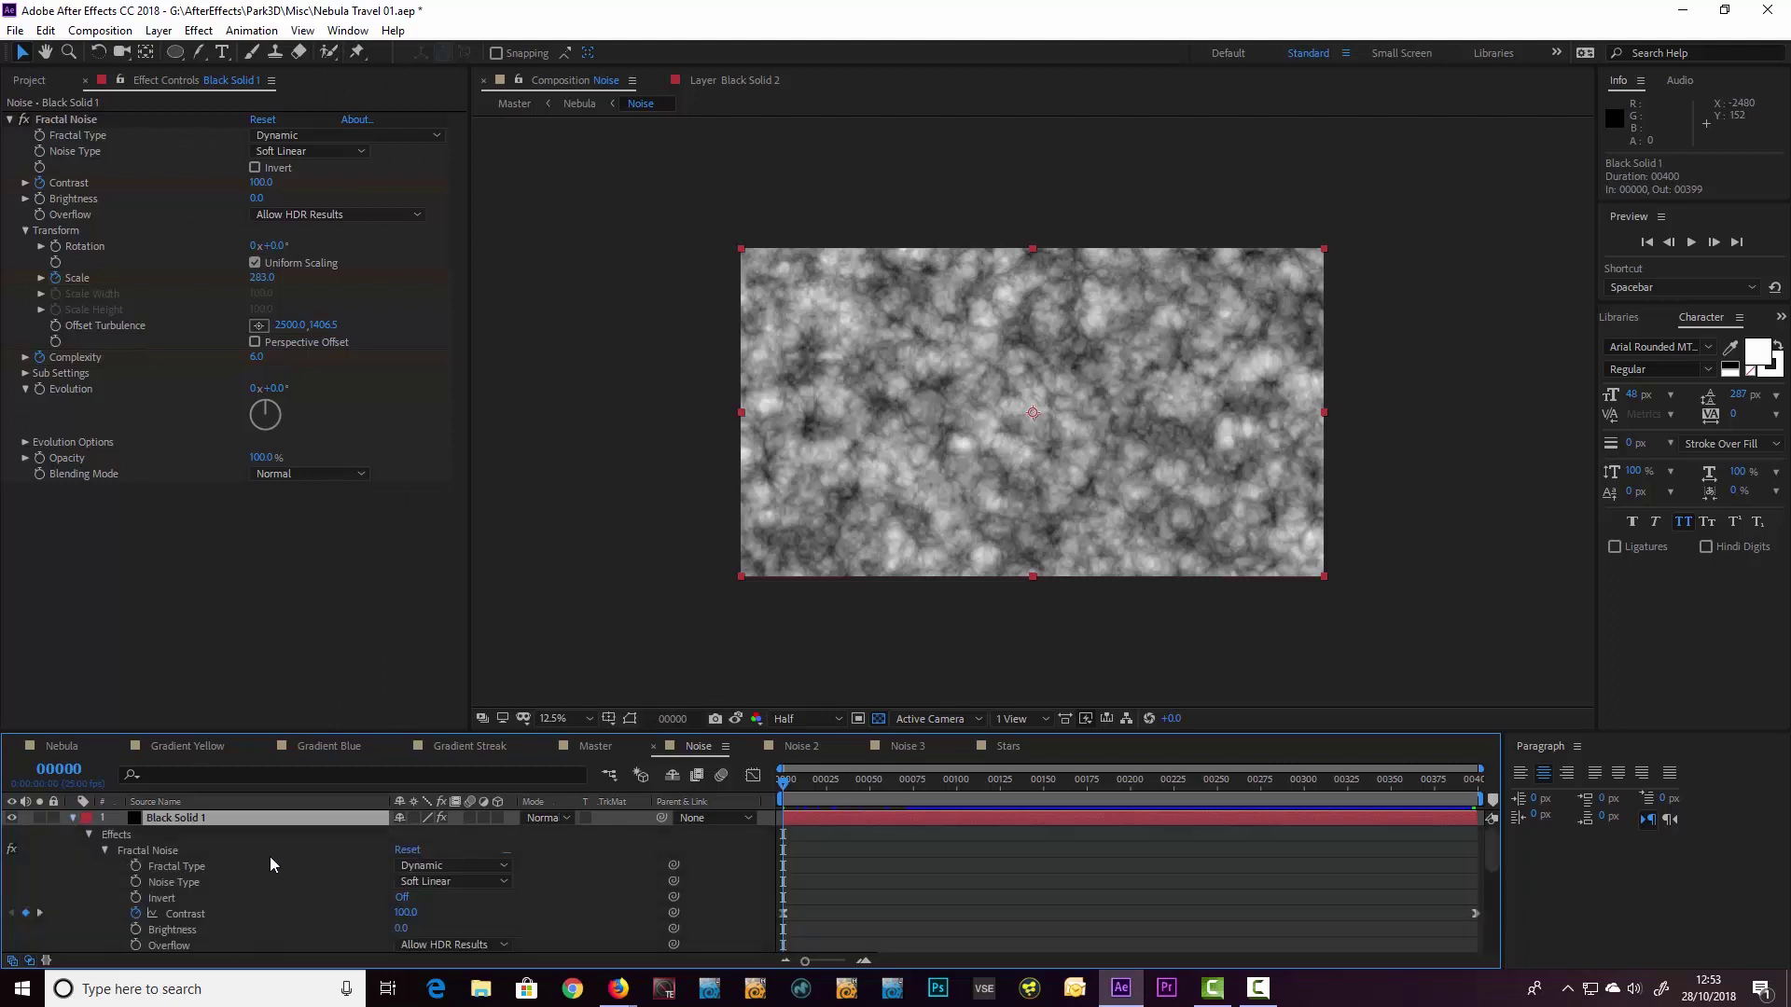
# Step: Scrub and RAM-preview the noise animating Contrast, Scale and Complexity over frames 0–224
pyautogui.click(804, 860)
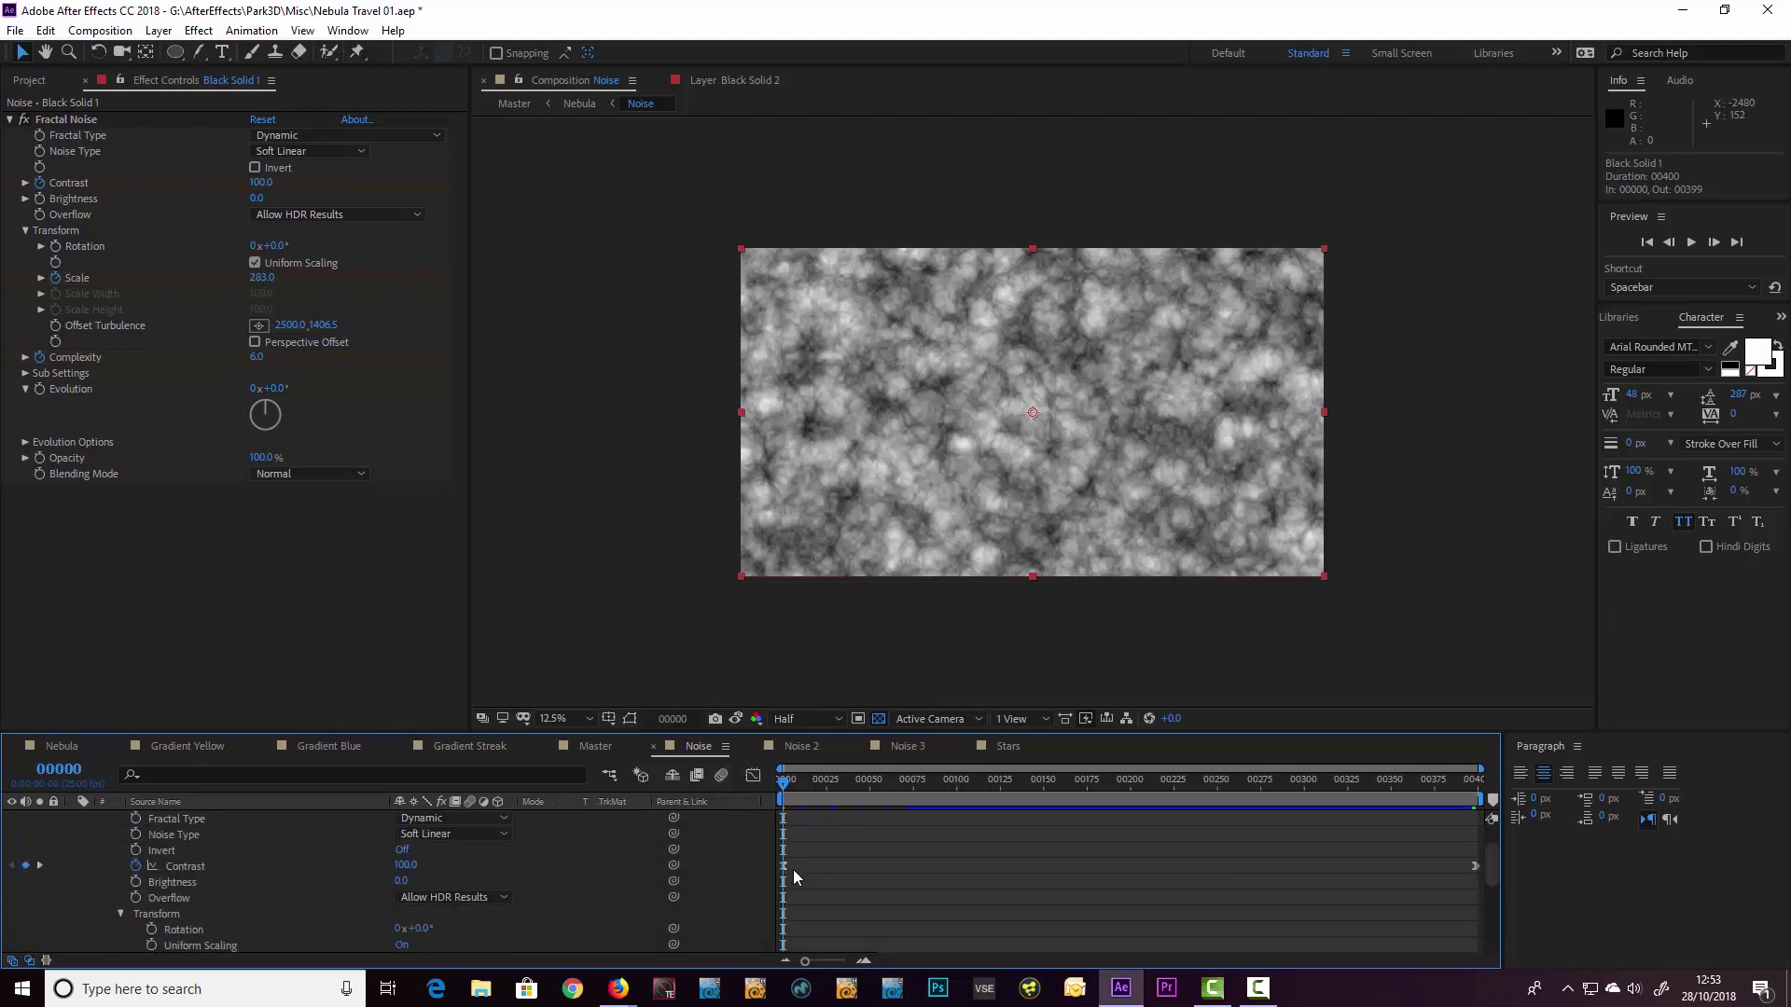
pyautogui.click(788, 818)
pyautogui.moveTo(788, 781); pyautogui.dragTo(1171, 782)
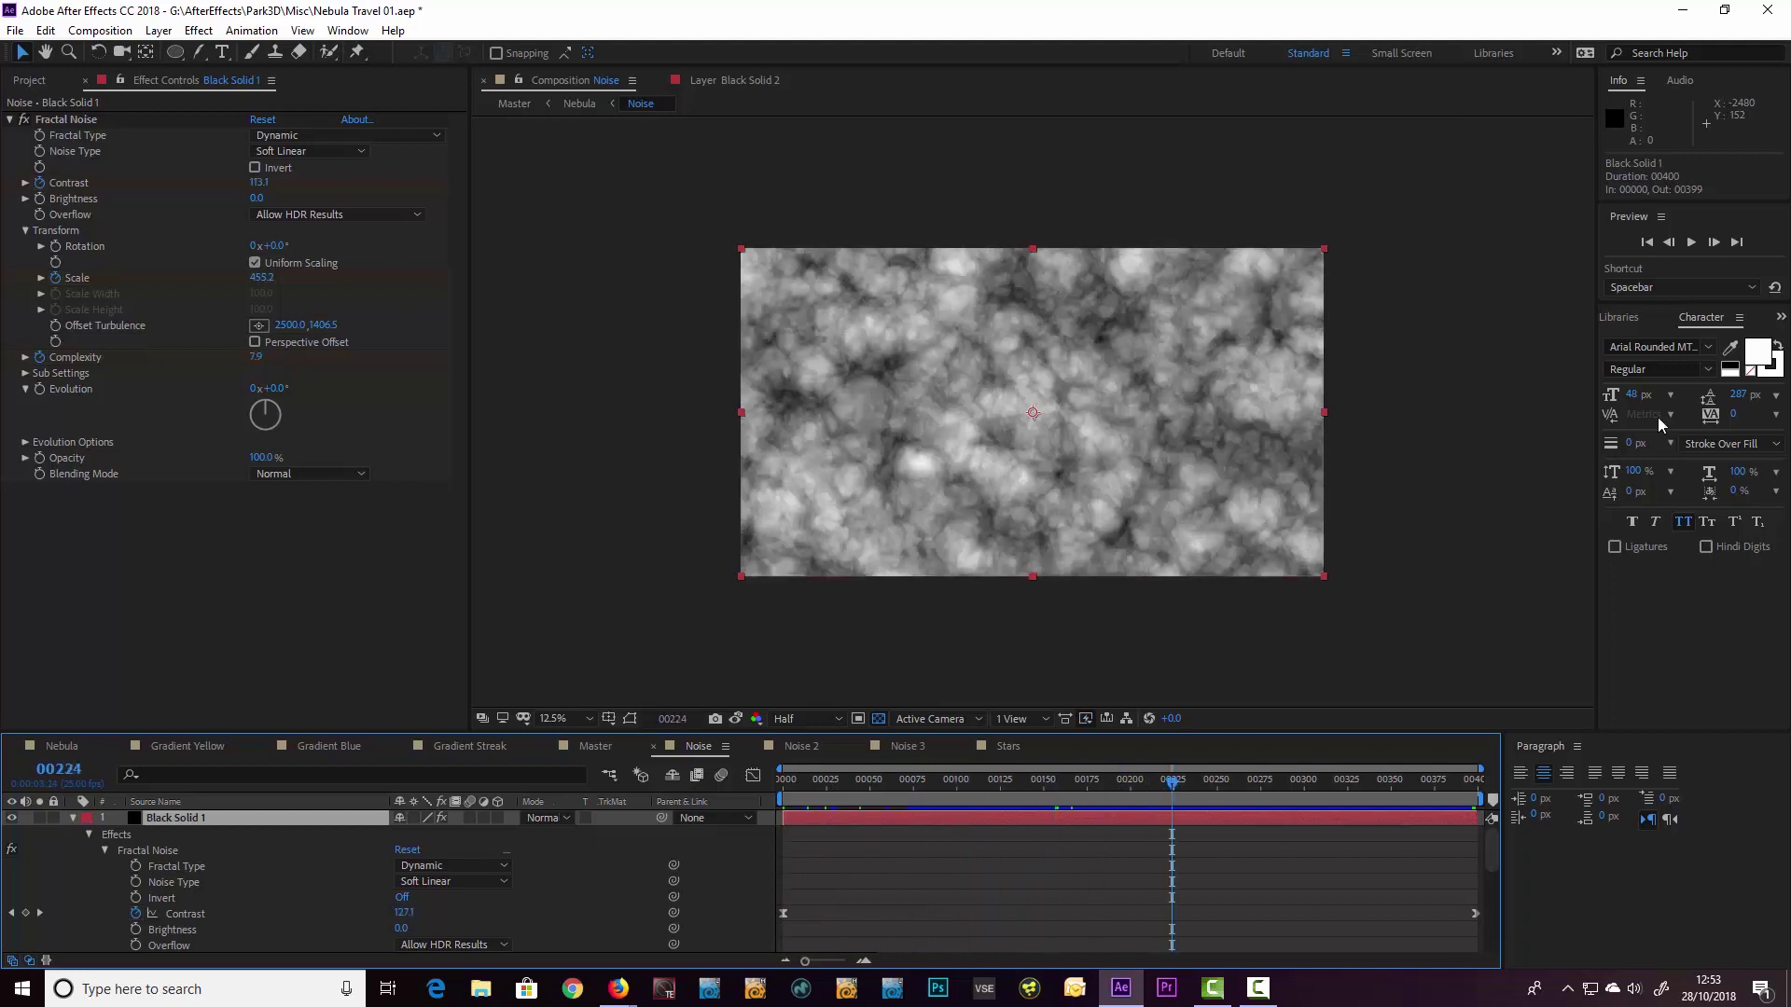
pyautogui.click(1691, 242)
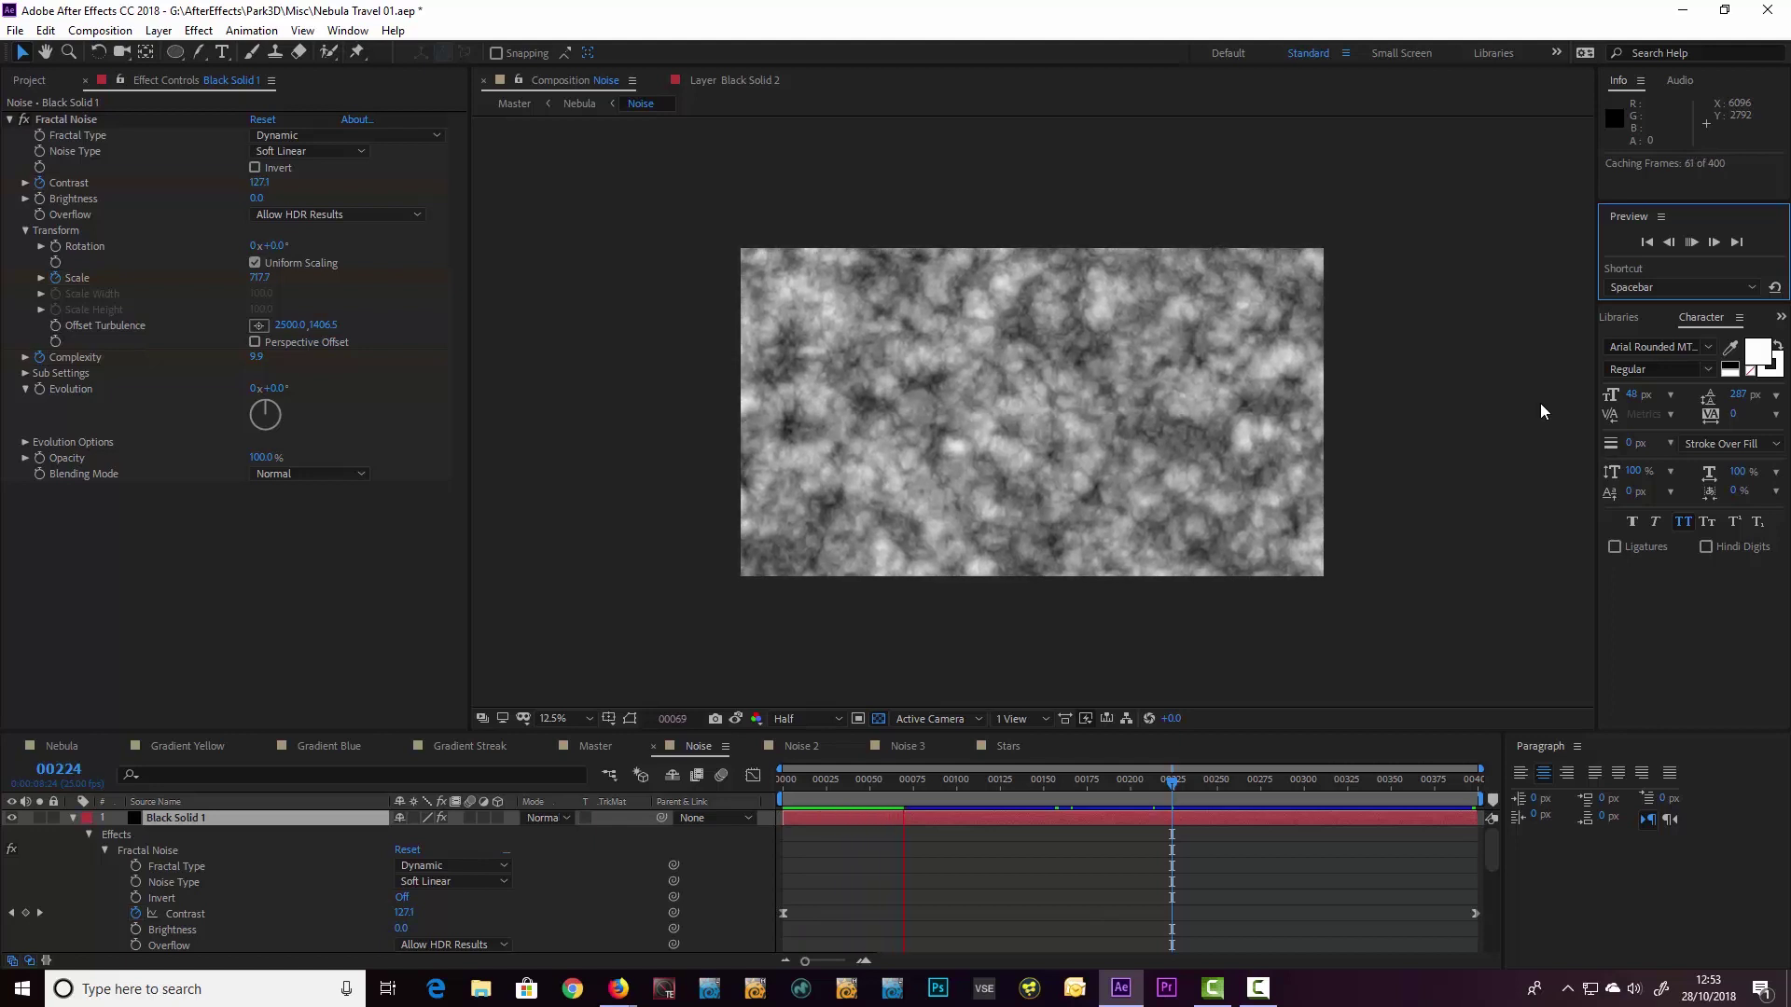
pyautogui.click(1541, 403)
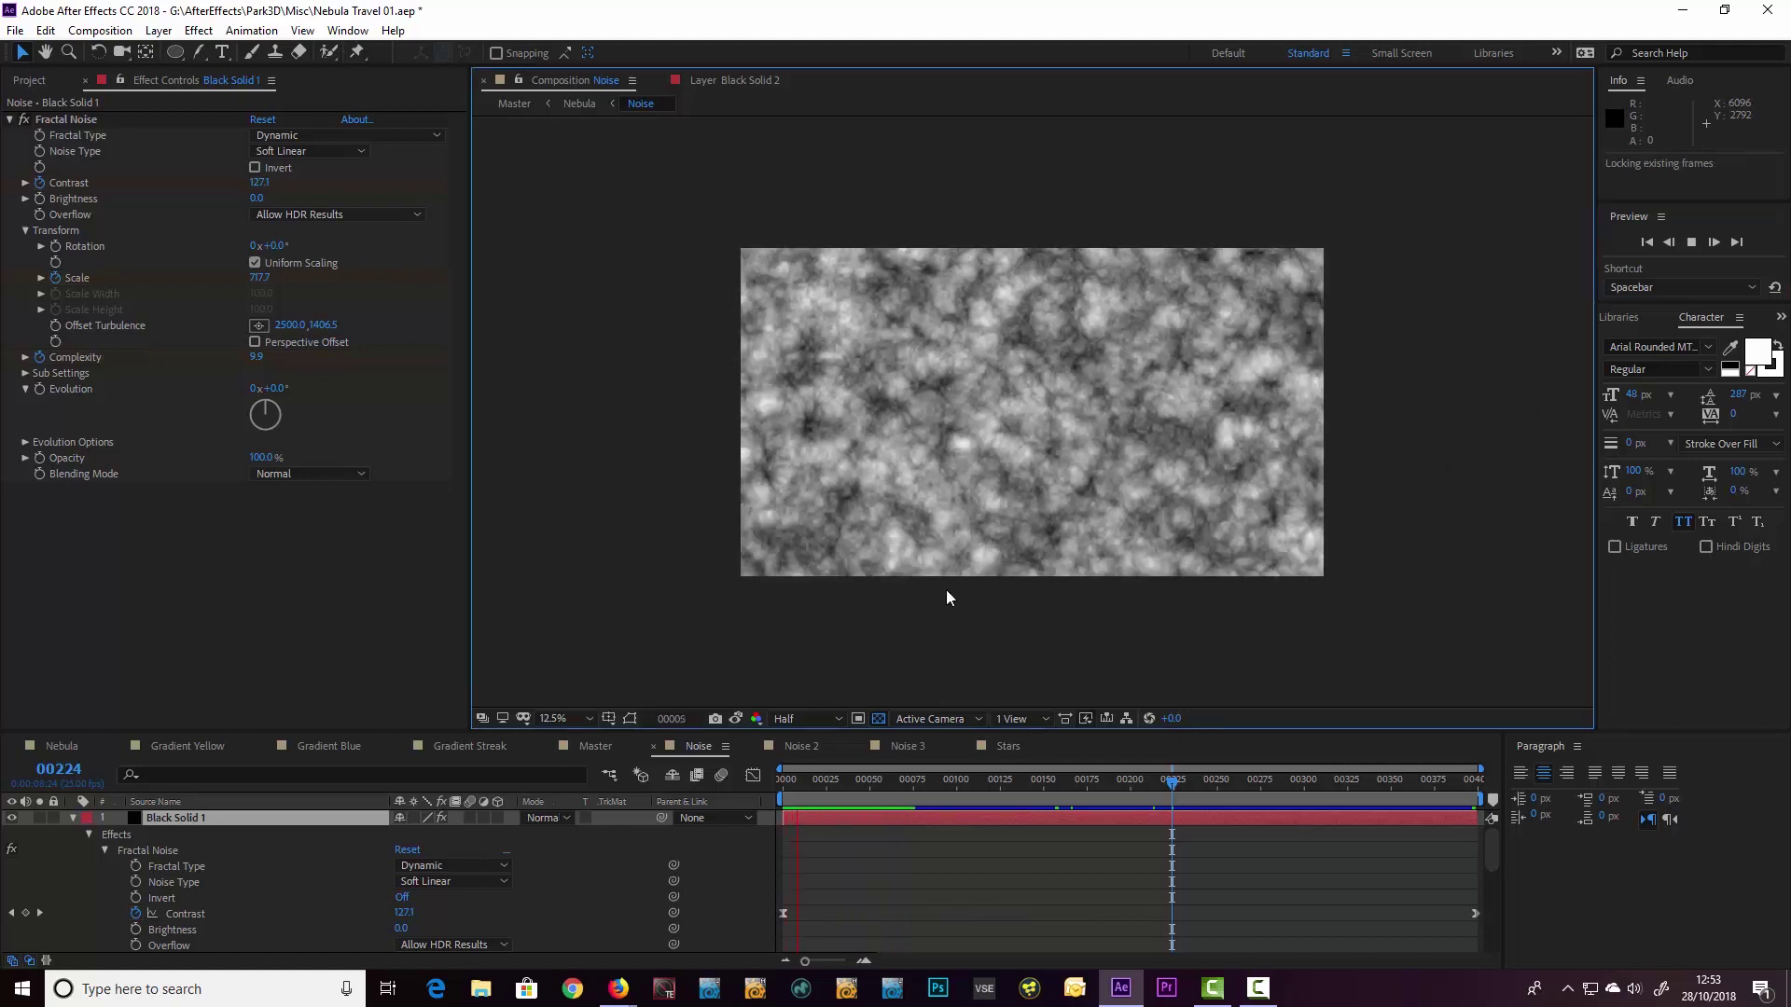
pyautogui.press('space')
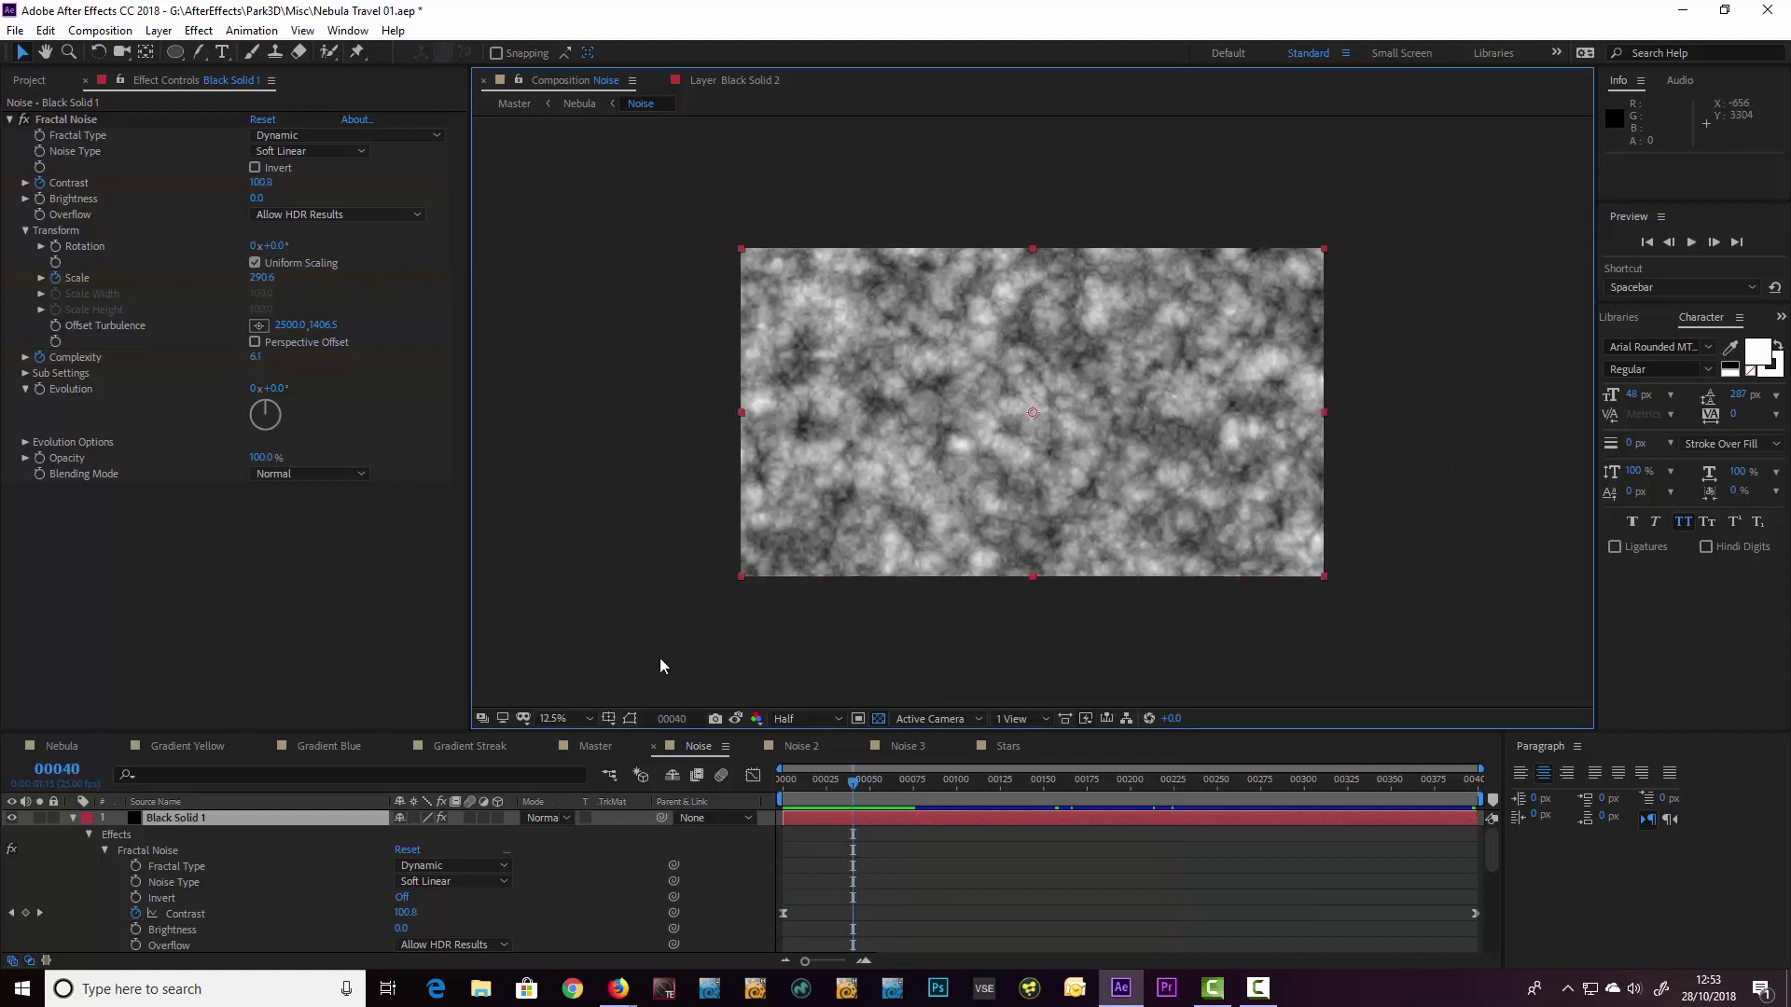
pyautogui.click(135, 33)
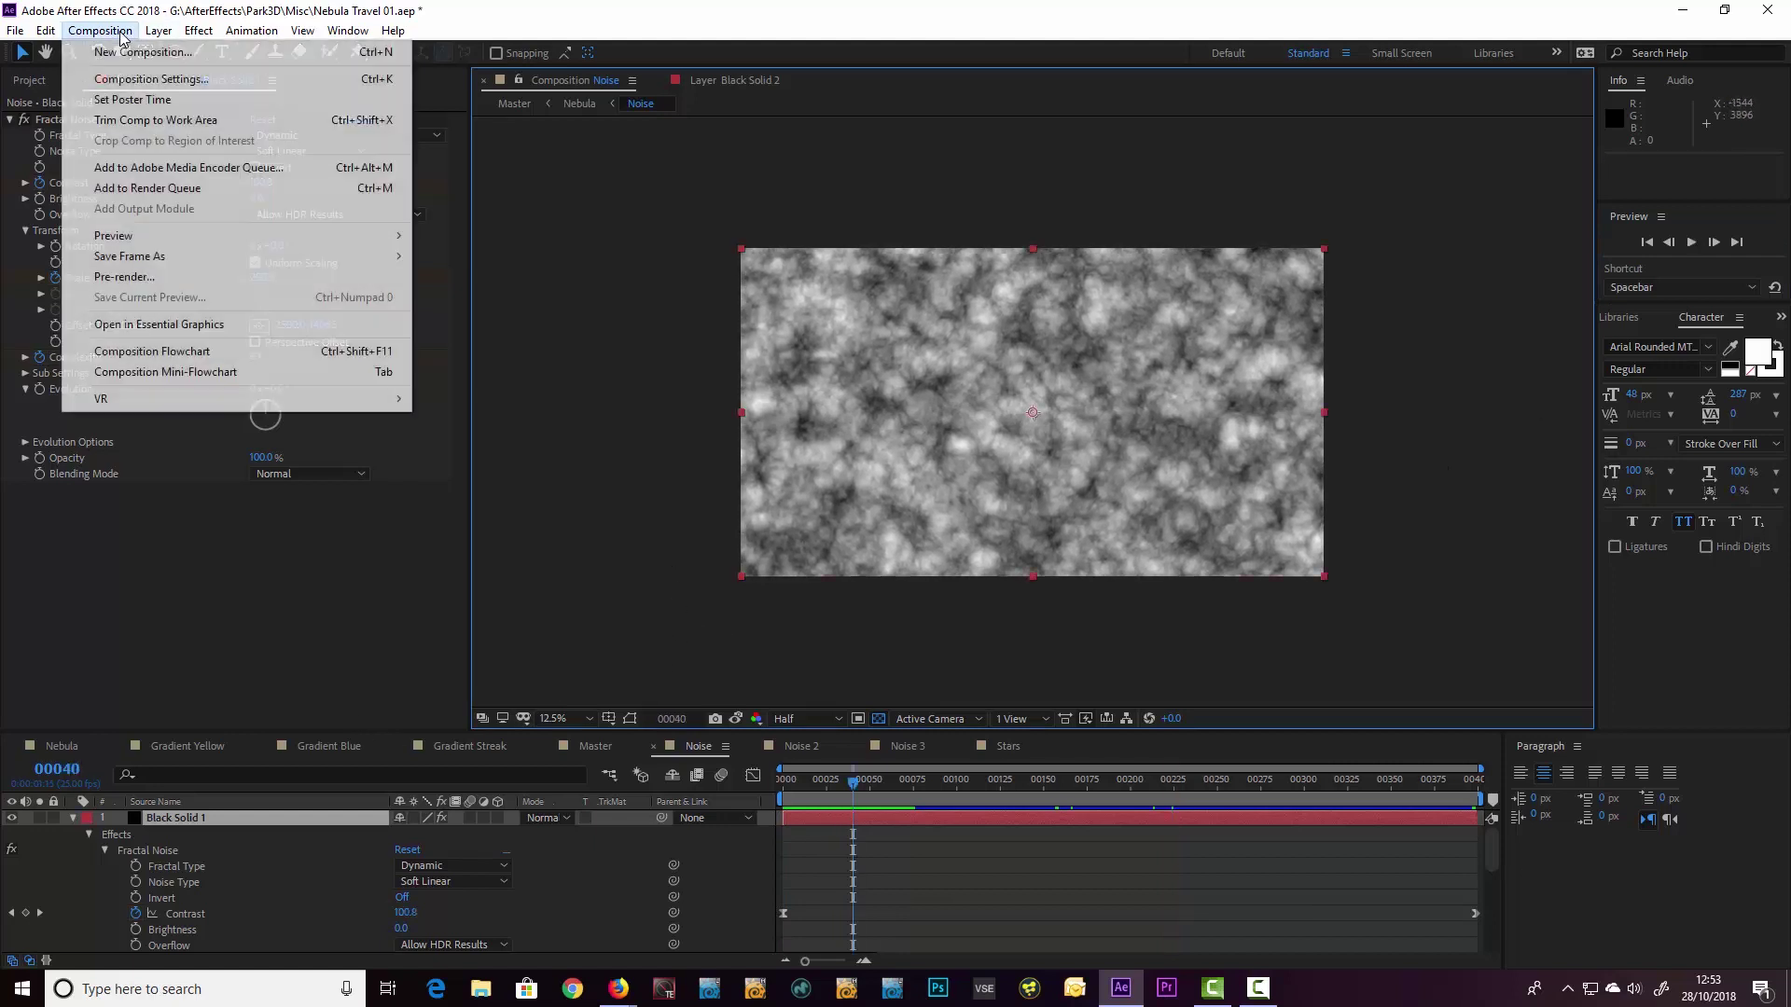
pyautogui.click(155, 81)
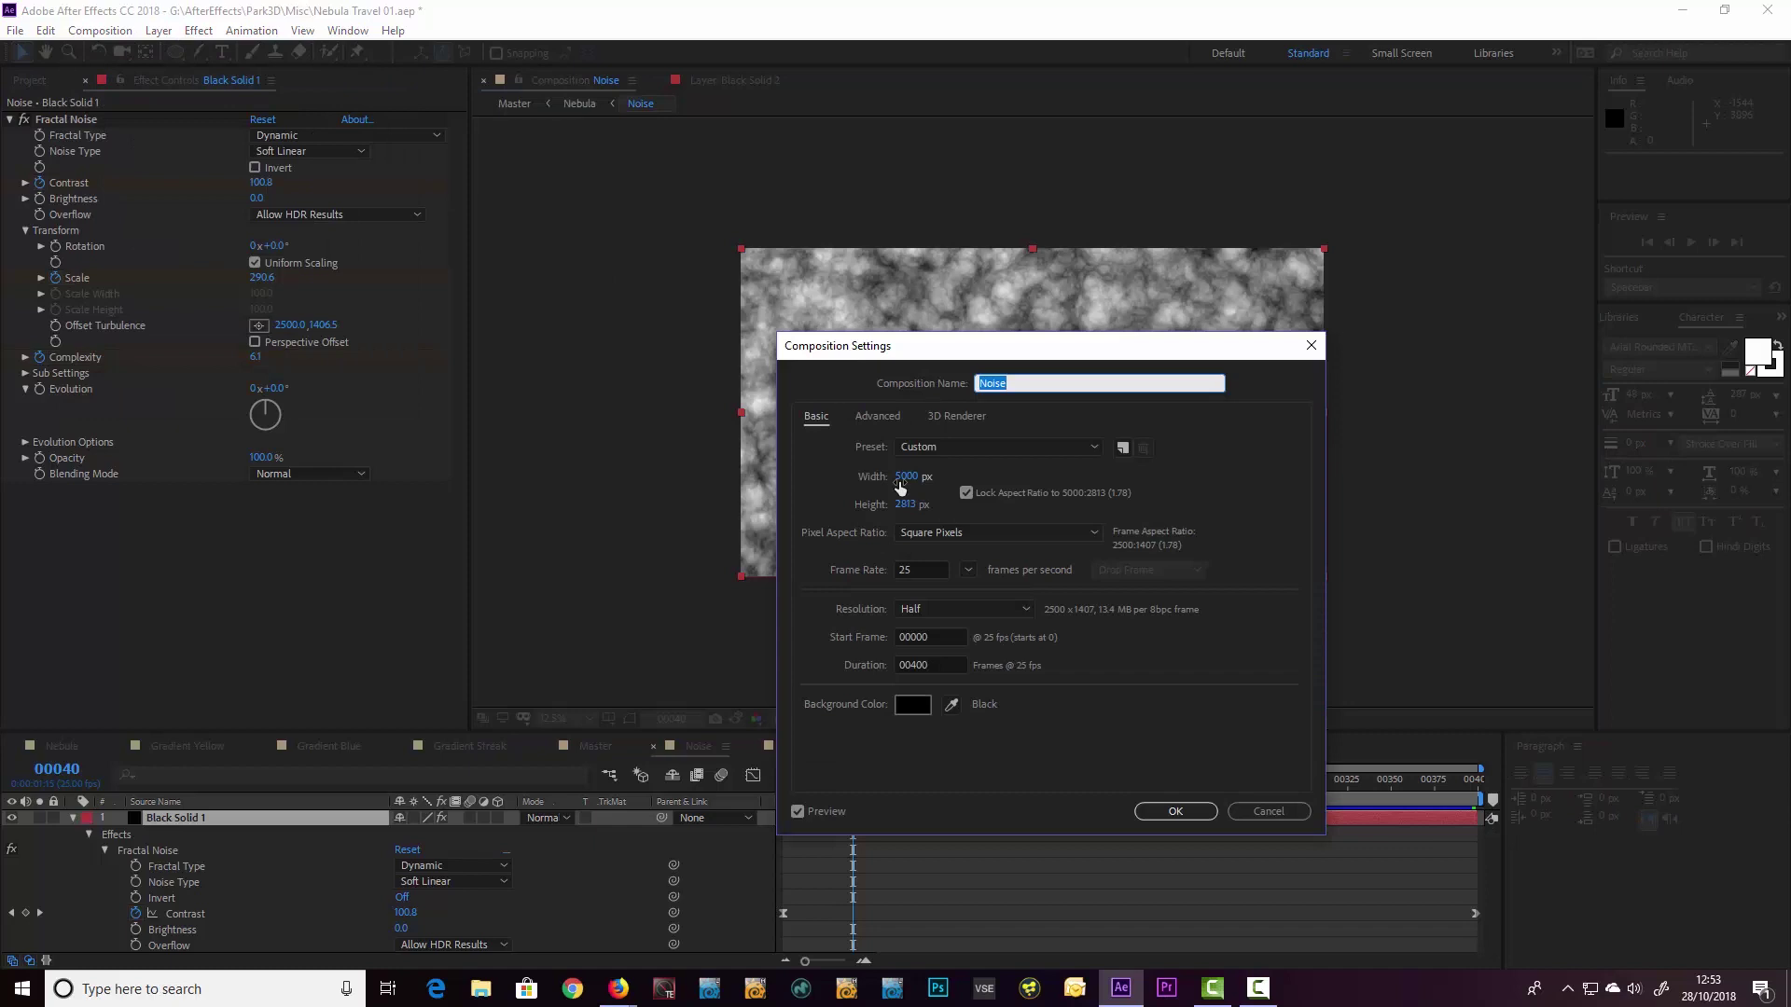
pyautogui.click(1274, 813)
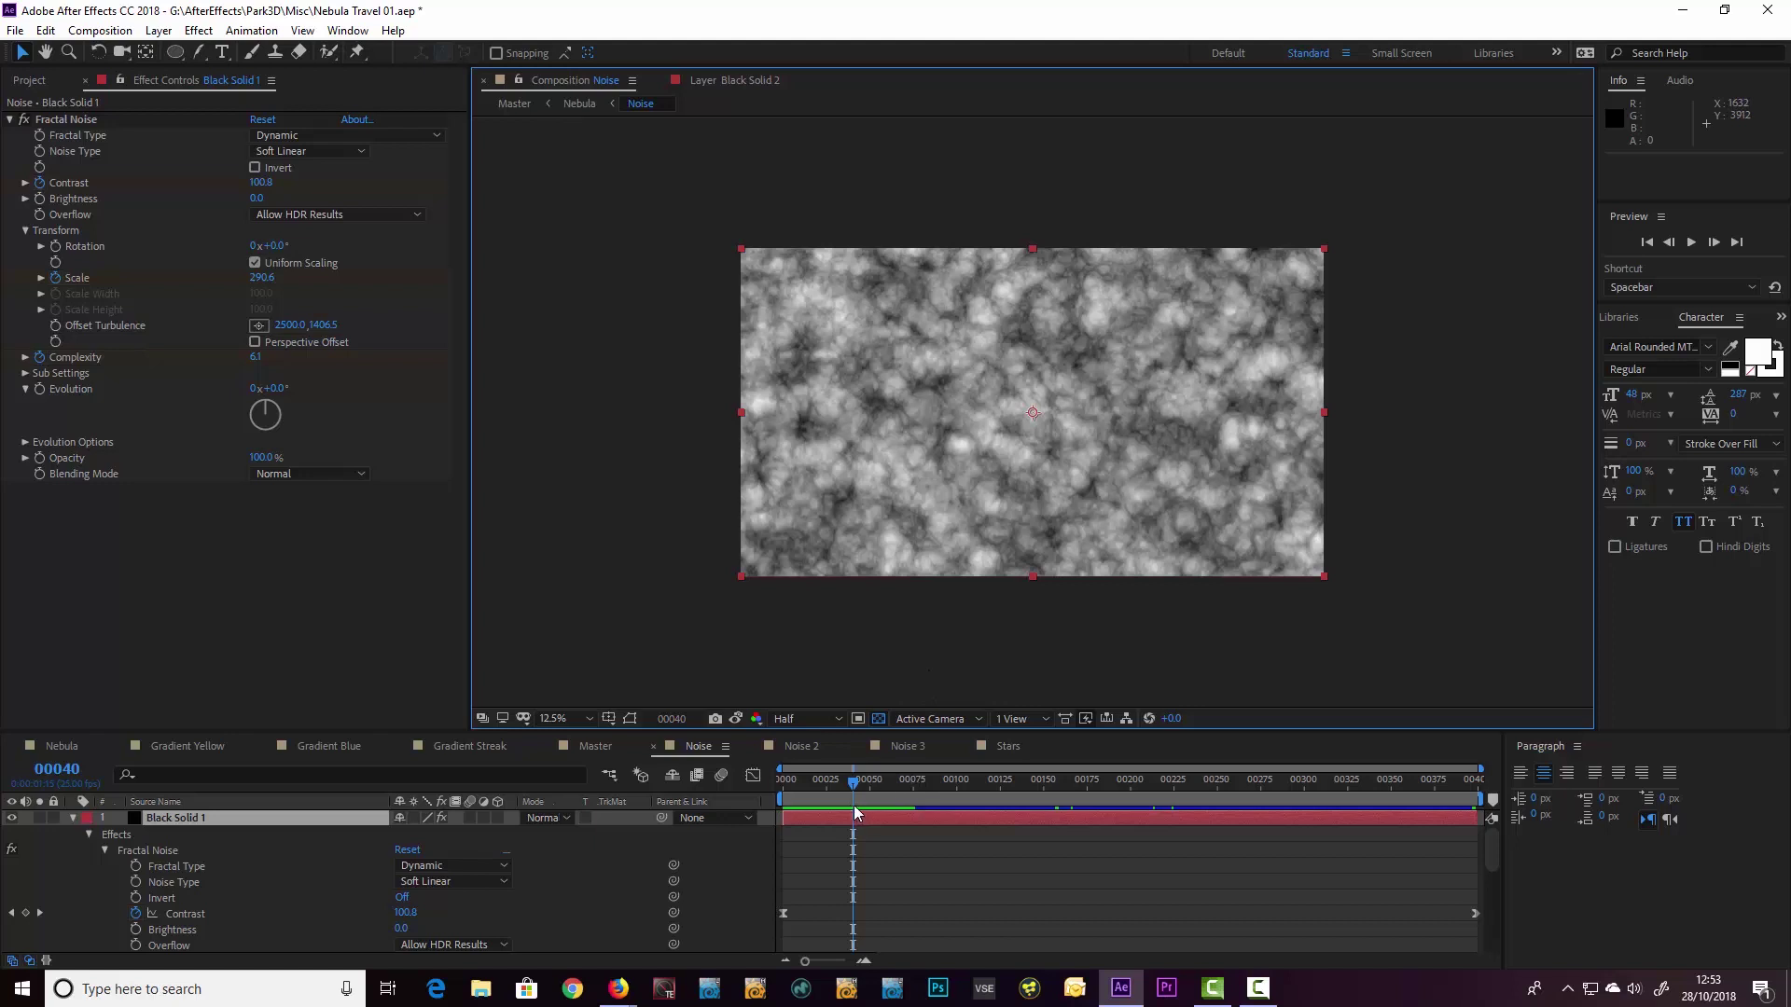
pyautogui.moveTo(839, 782); pyautogui.dragTo(907, 780)
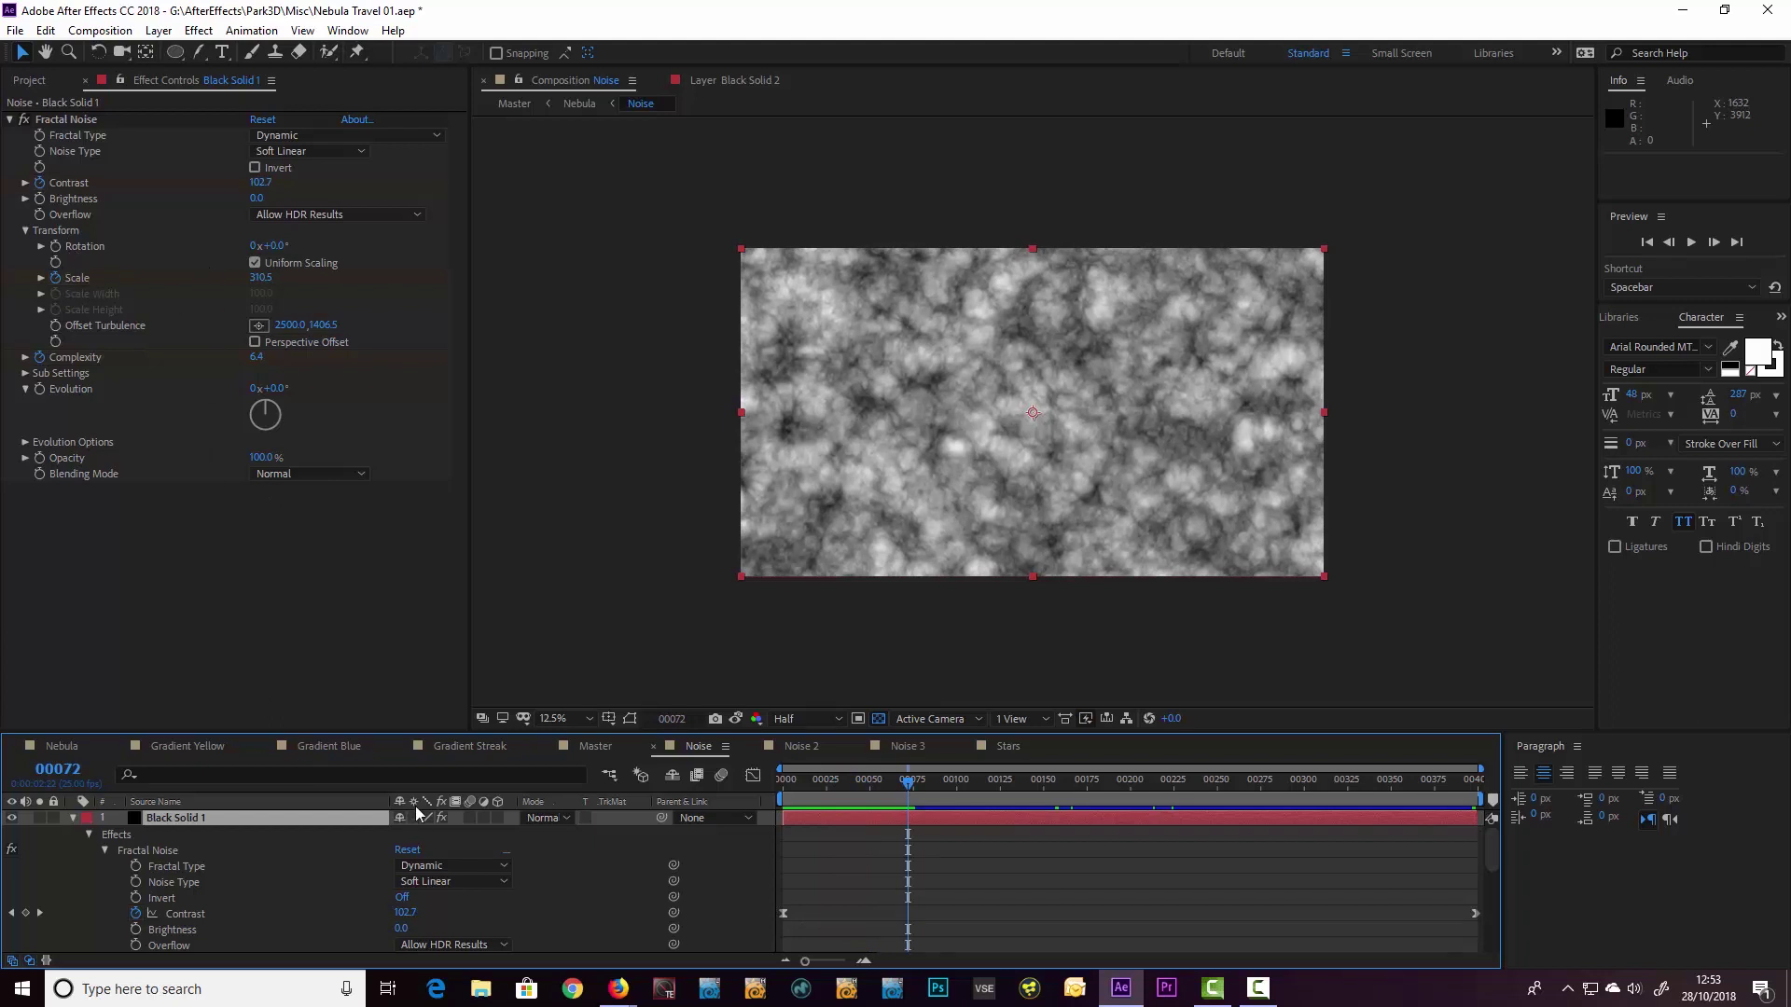
pyautogui.moveTo(429, 731); pyautogui.dragTo(429, 593)
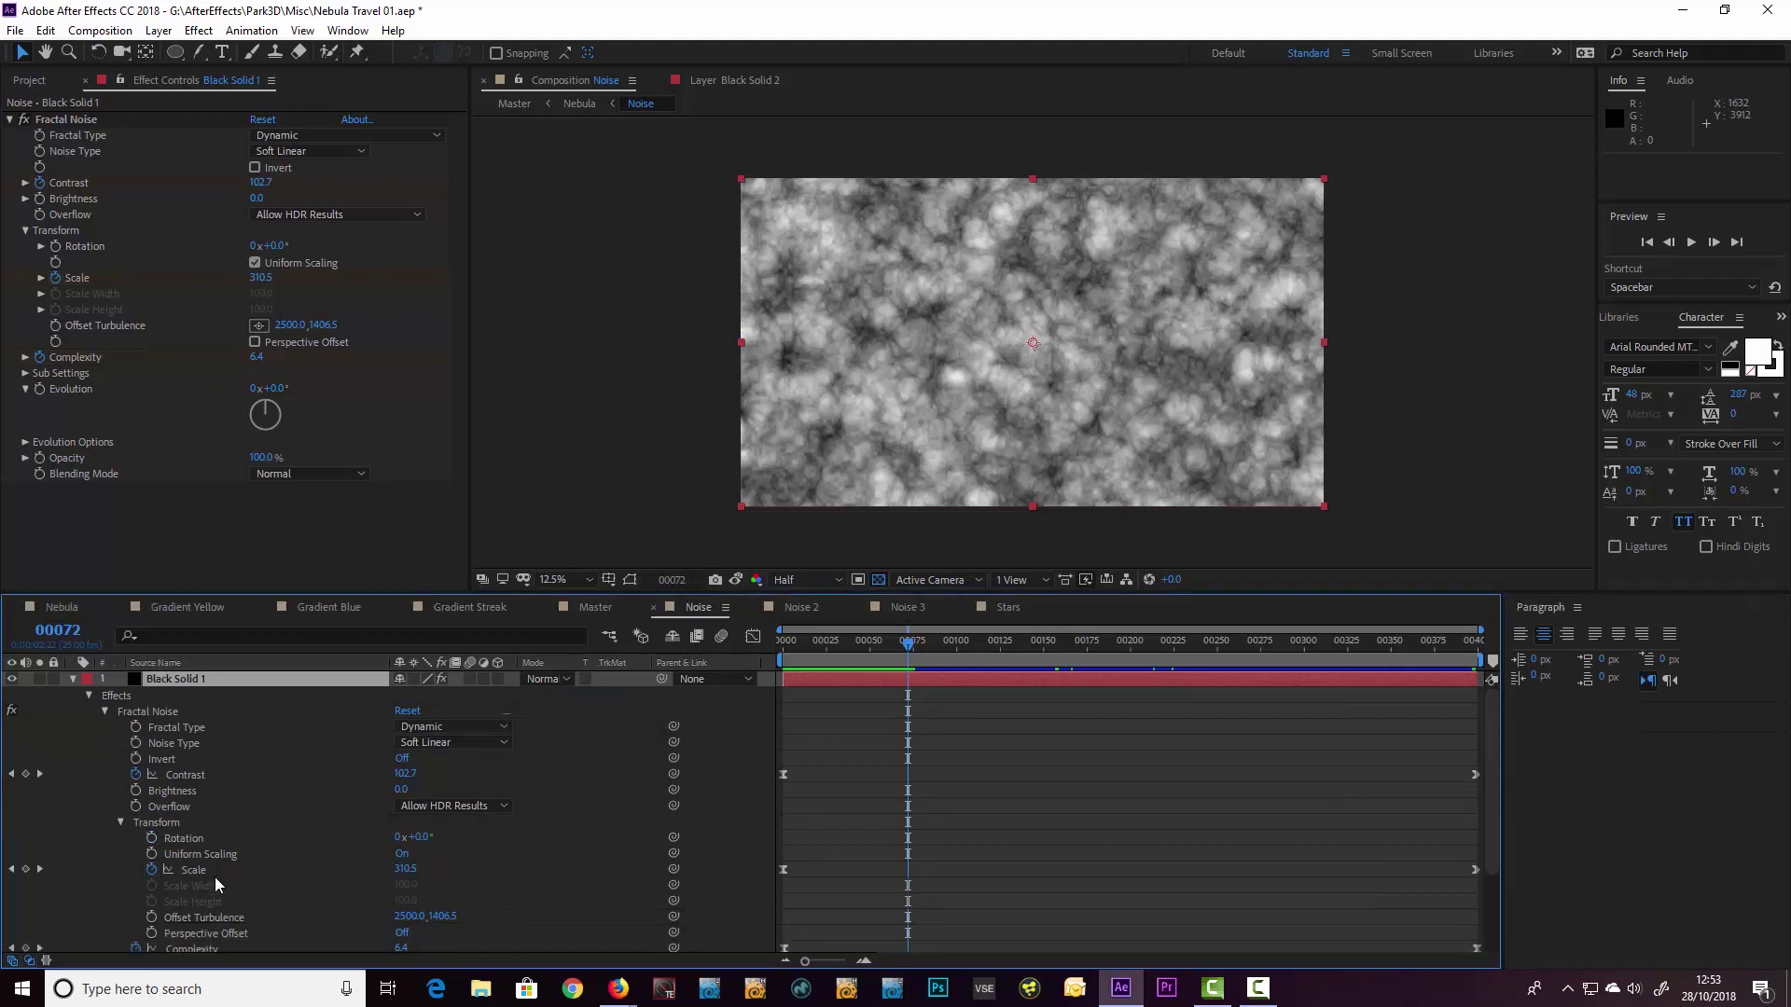
pyautogui.scroll(-1, 260, 888)
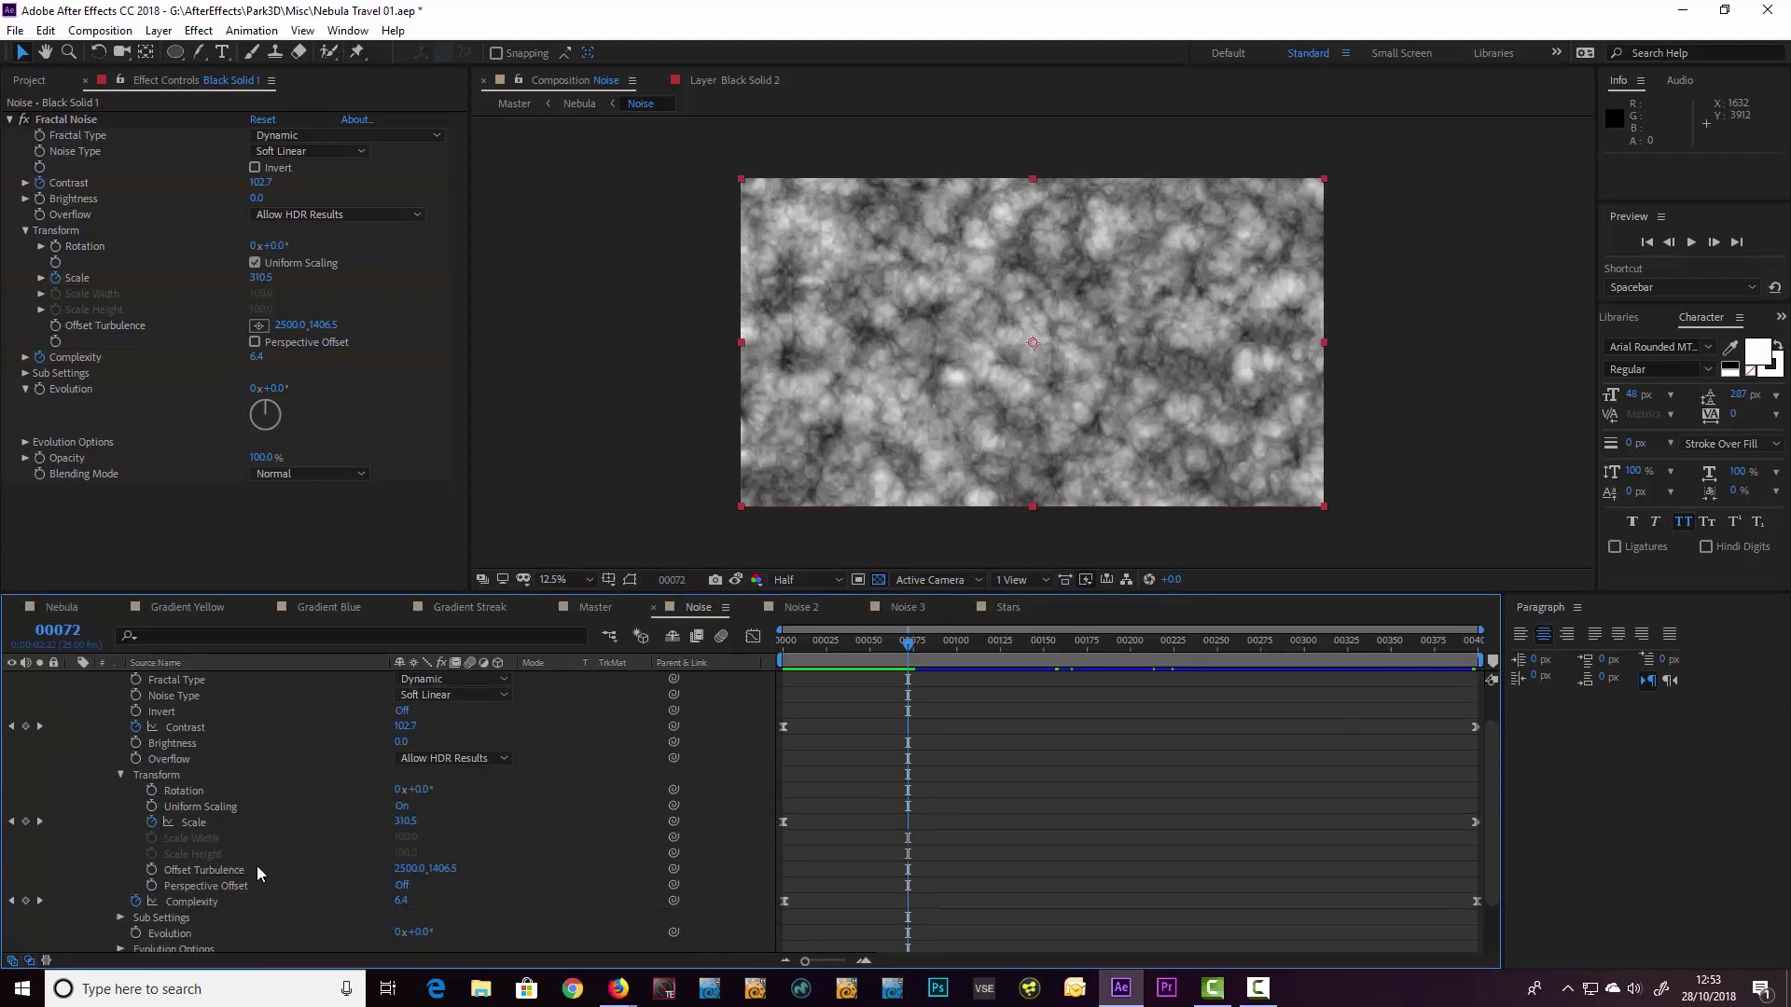
pyautogui.click(212, 903)
pyautogui.moveTo(1063, 647); pyautogui.dragTo(1479, 651)
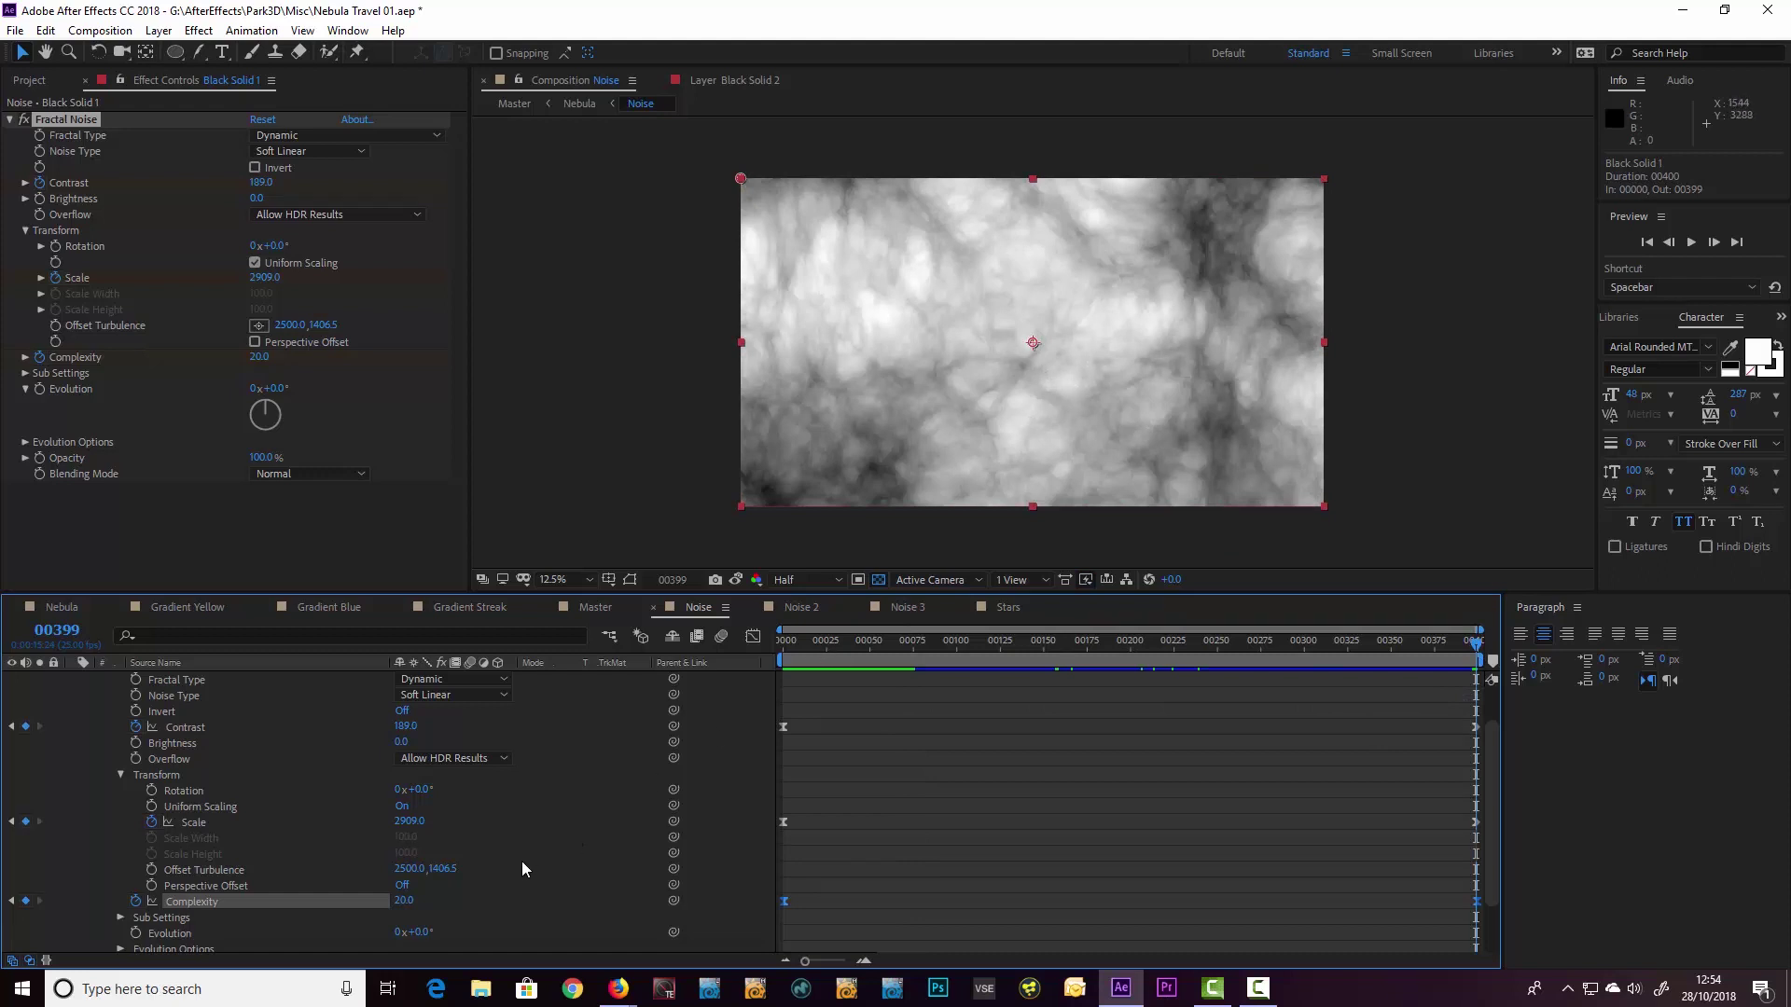
pyautogui.scroll(1, 382, 776)
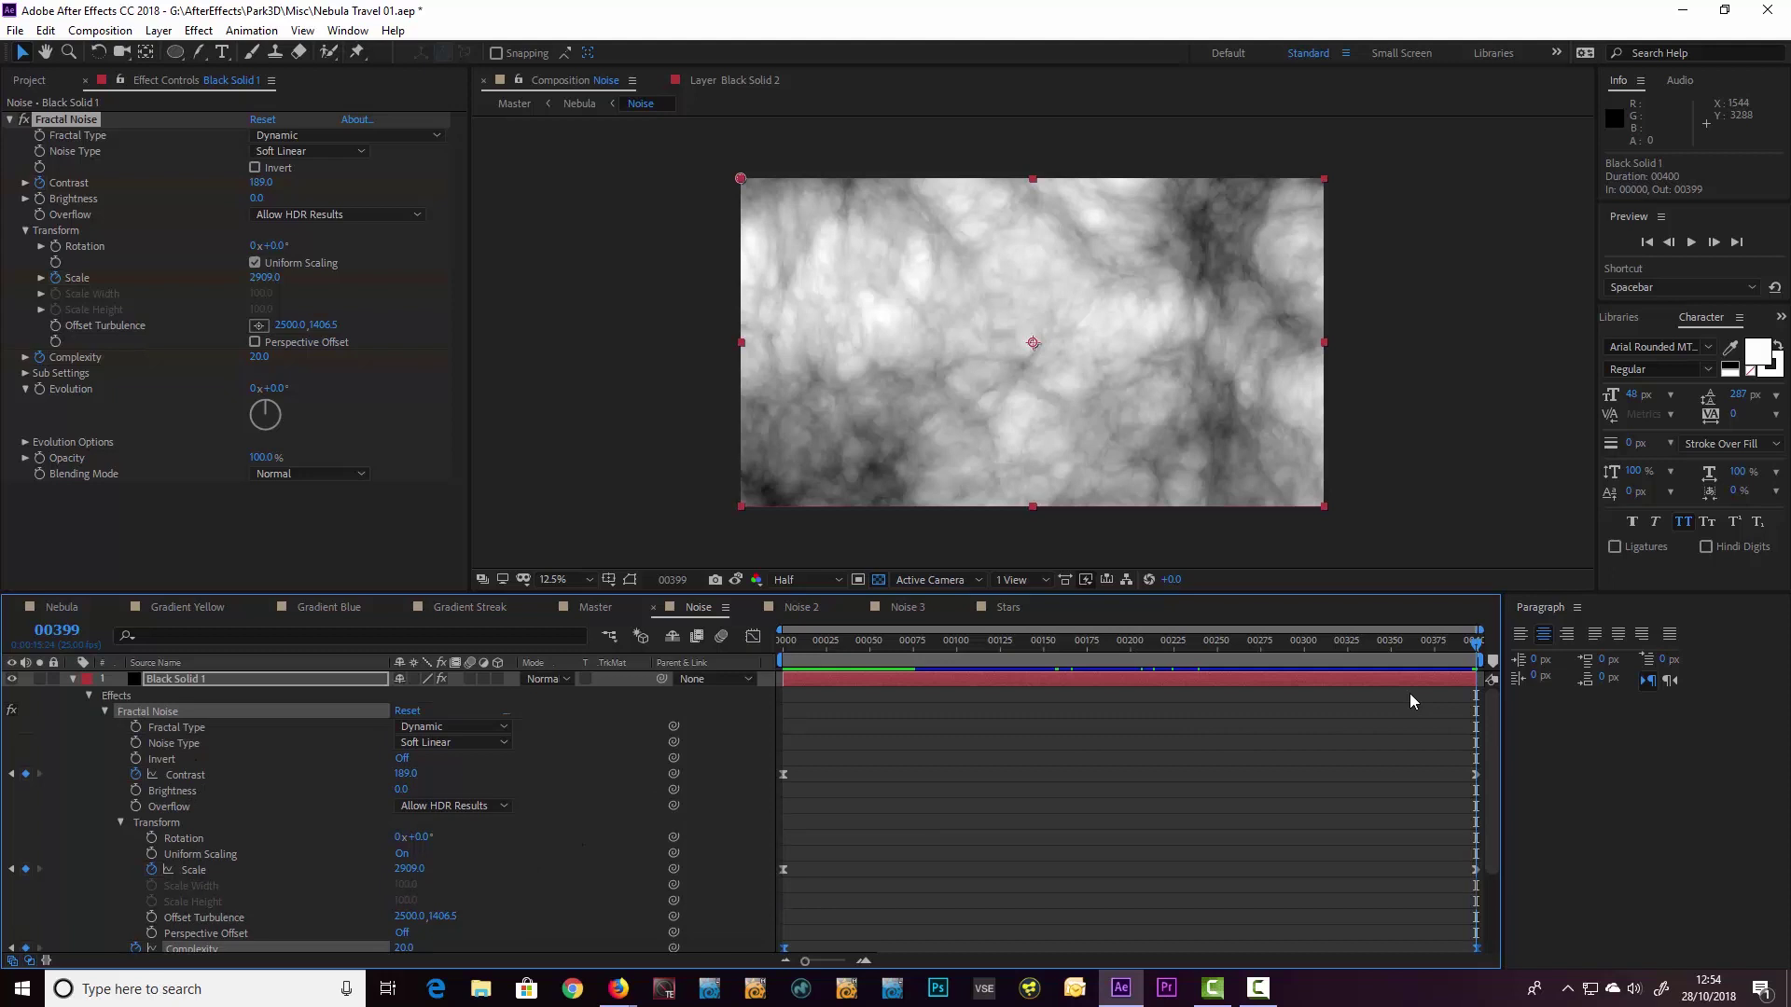
pyautogui.moveTo(1472, 650); pyautogui.dragTo(763, 660)
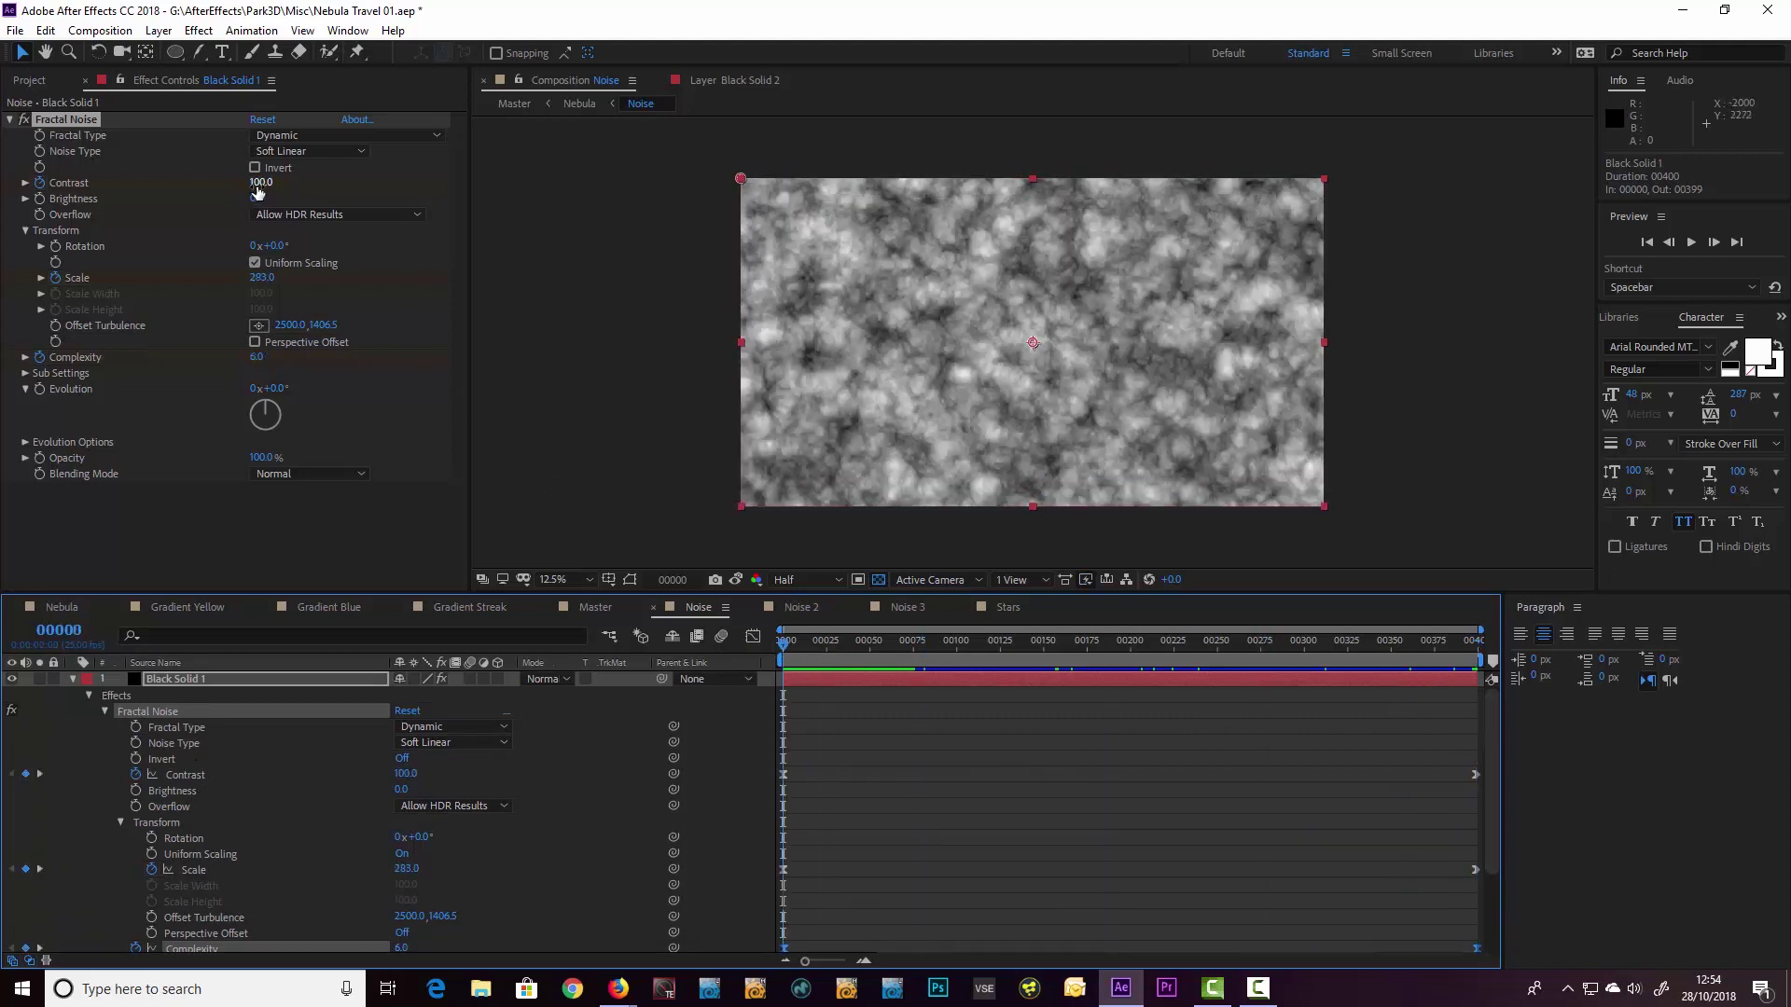
pyautogui.moveTo(1444, 656); pyautogui.dragTo(1479, 653)
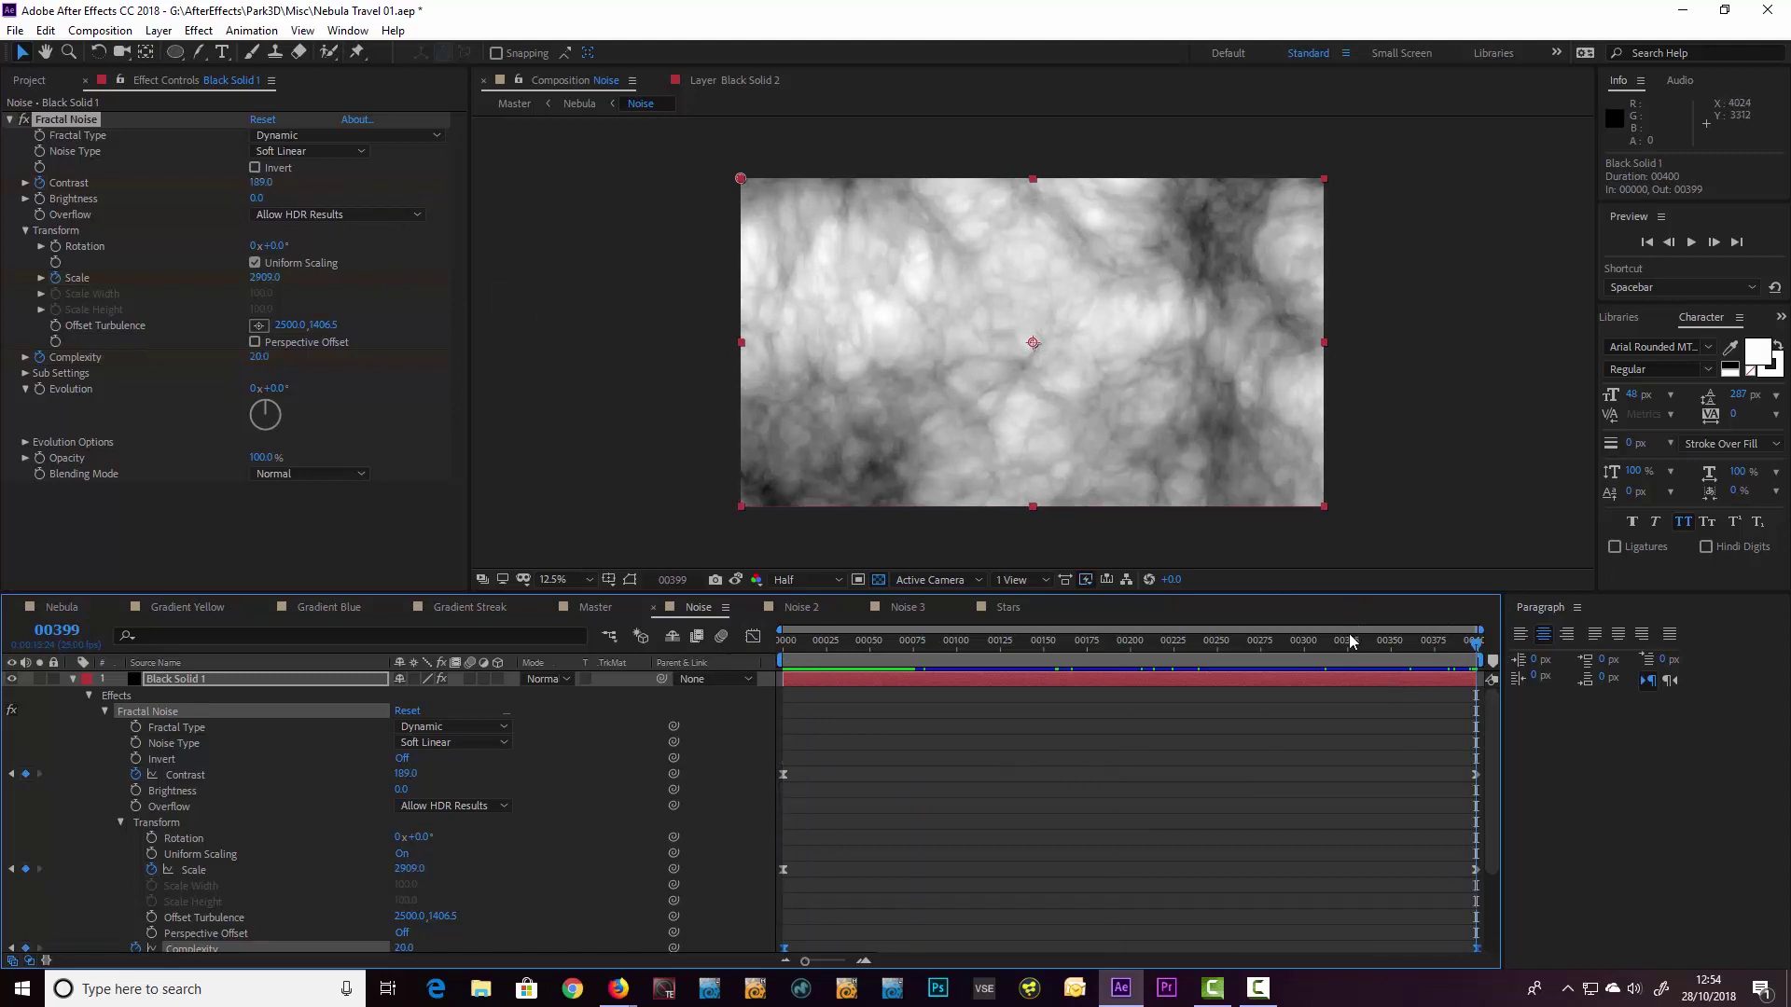
pyautogui.moveTo(1286, 644); pyautogui.dragTo(1166, 643)
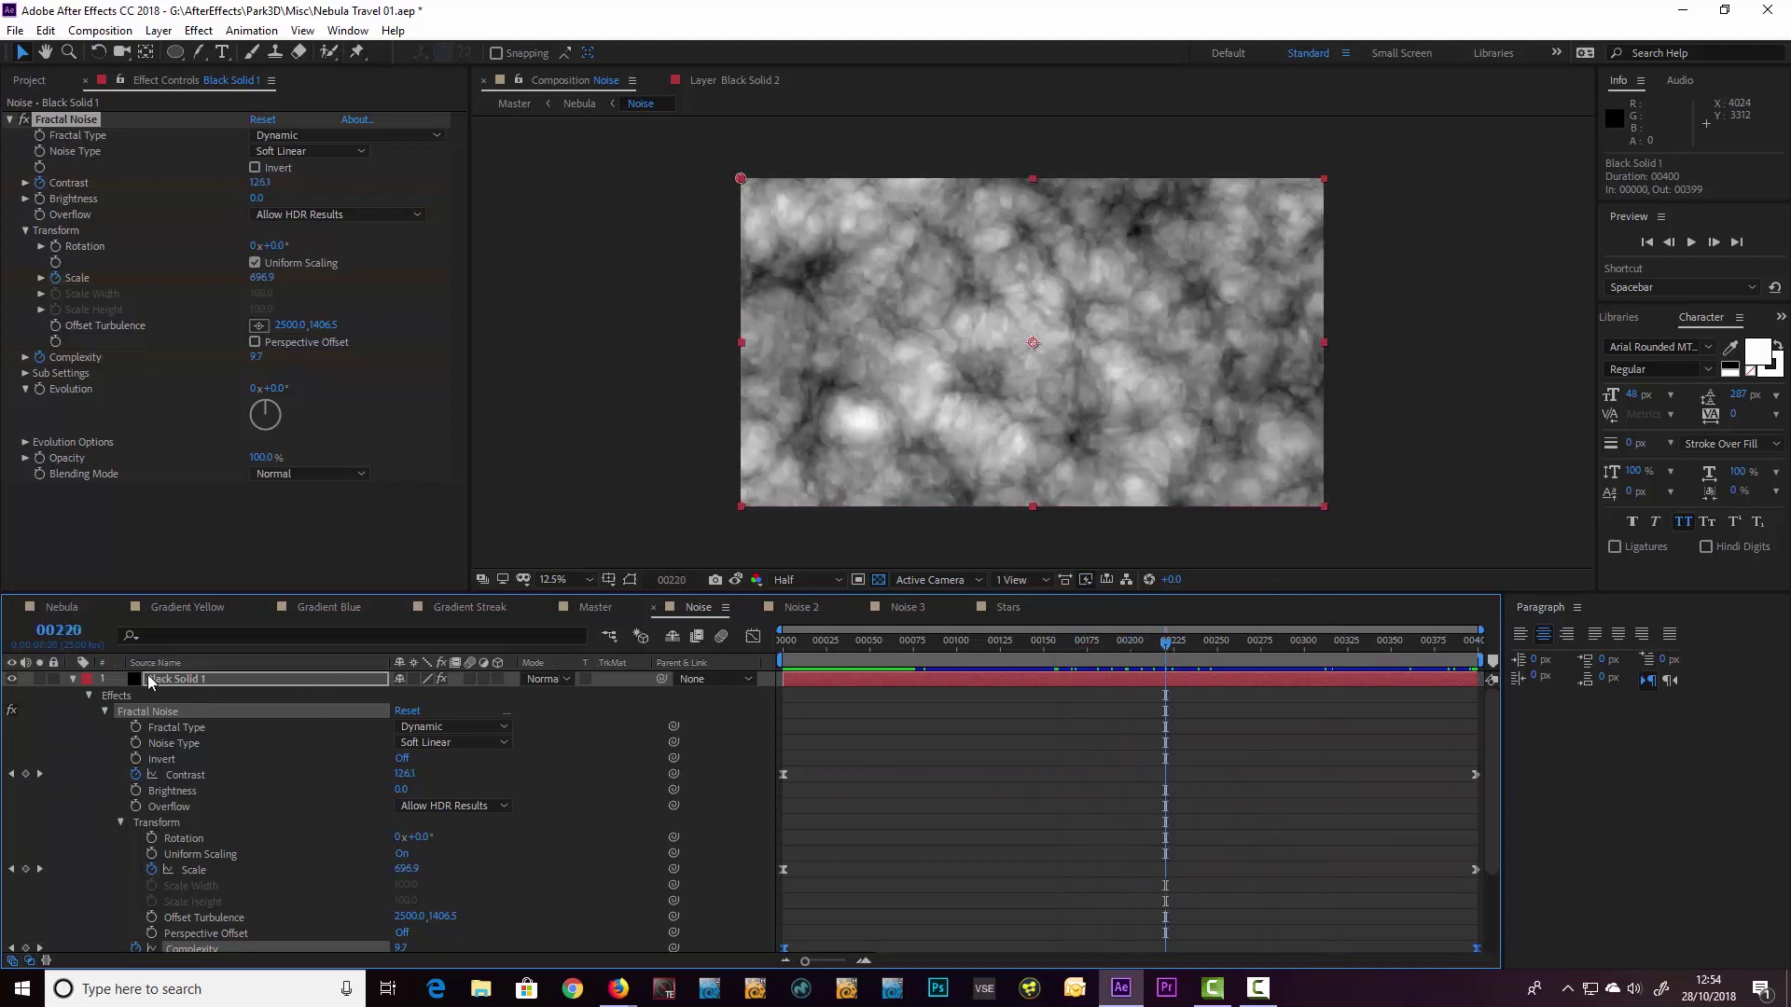
pyautogui.click(73, 679)
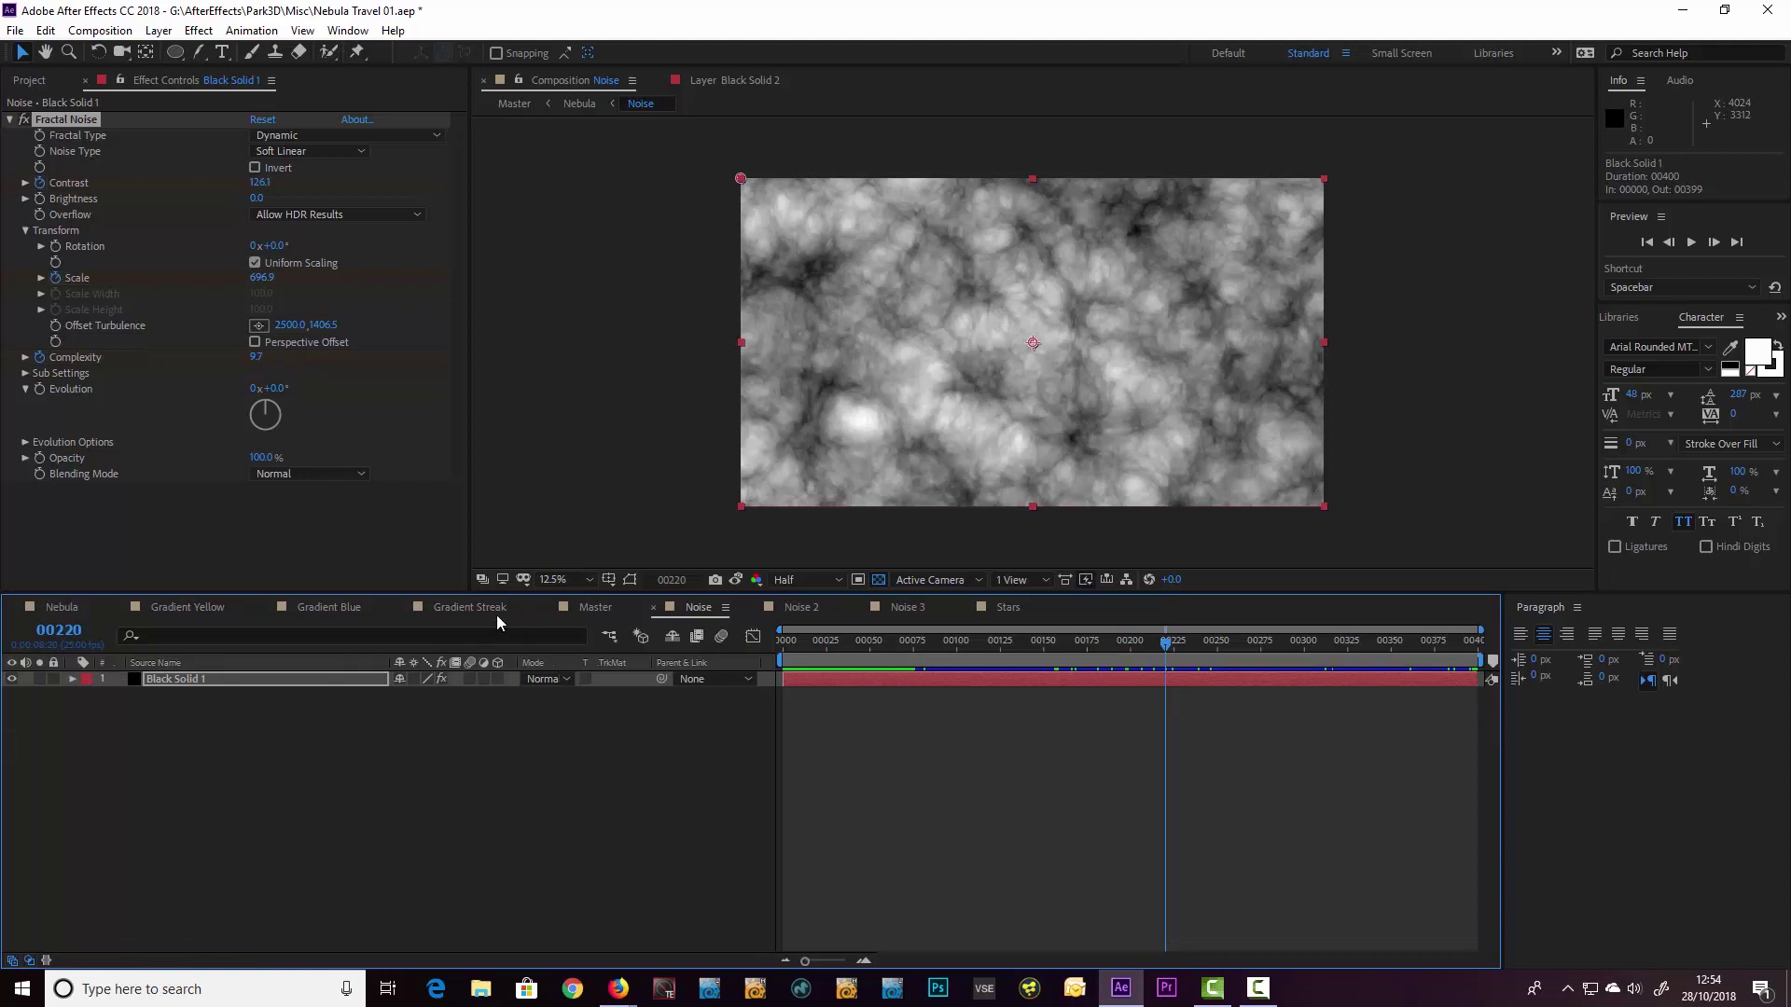
pyautogui.moveTo(511, 595); pyautogui.dragTo(510, 621)
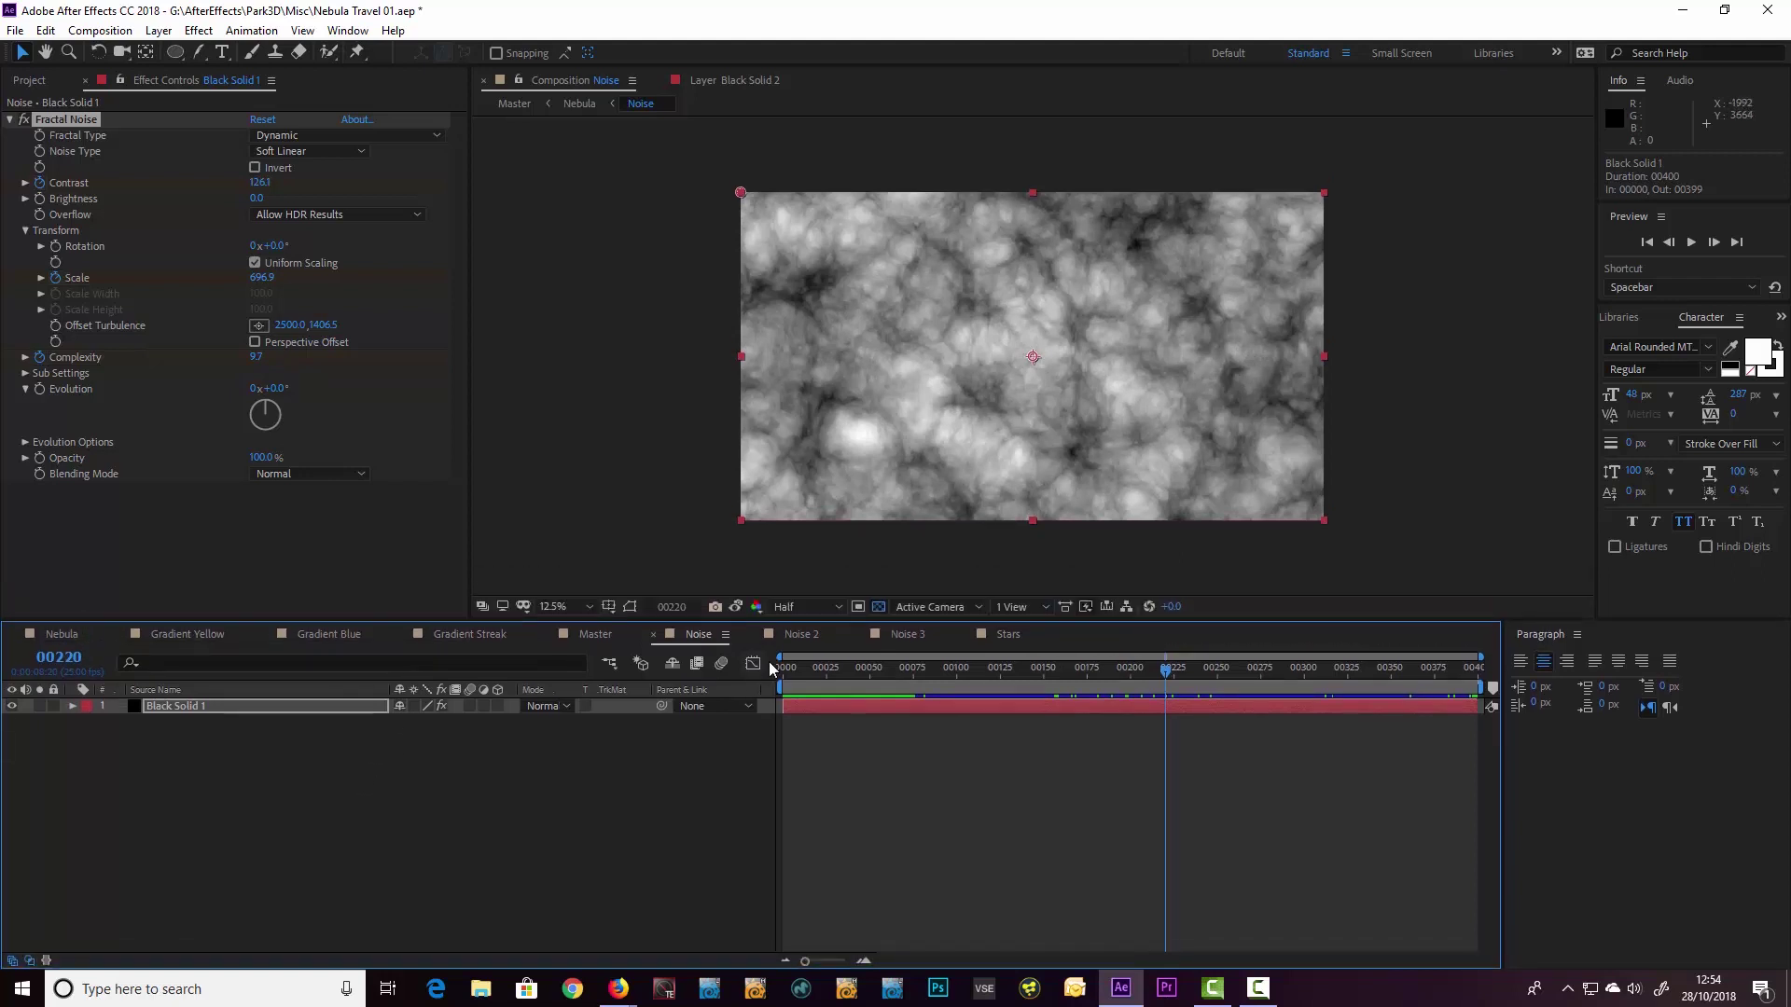
# Step: View the Noise 3 comp zoomed out to 12.5% and collapse its layer's effects
pyautogui.click(931, 634)
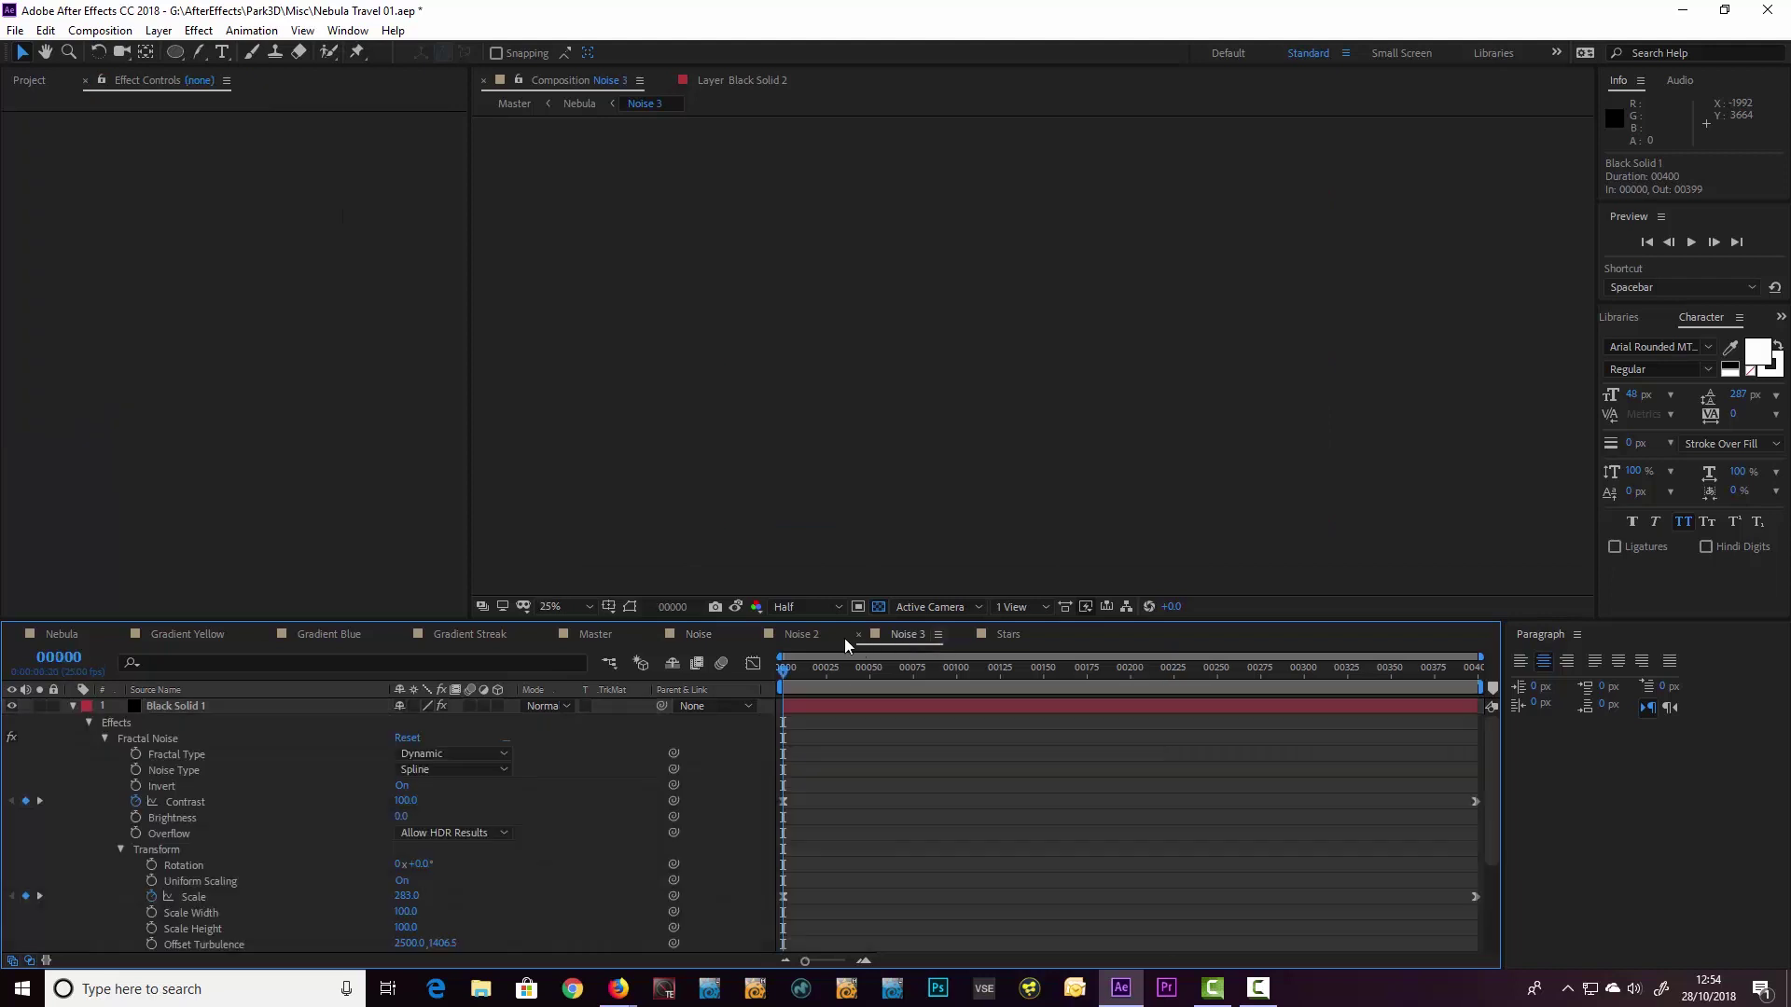
pyautogui.press(',')
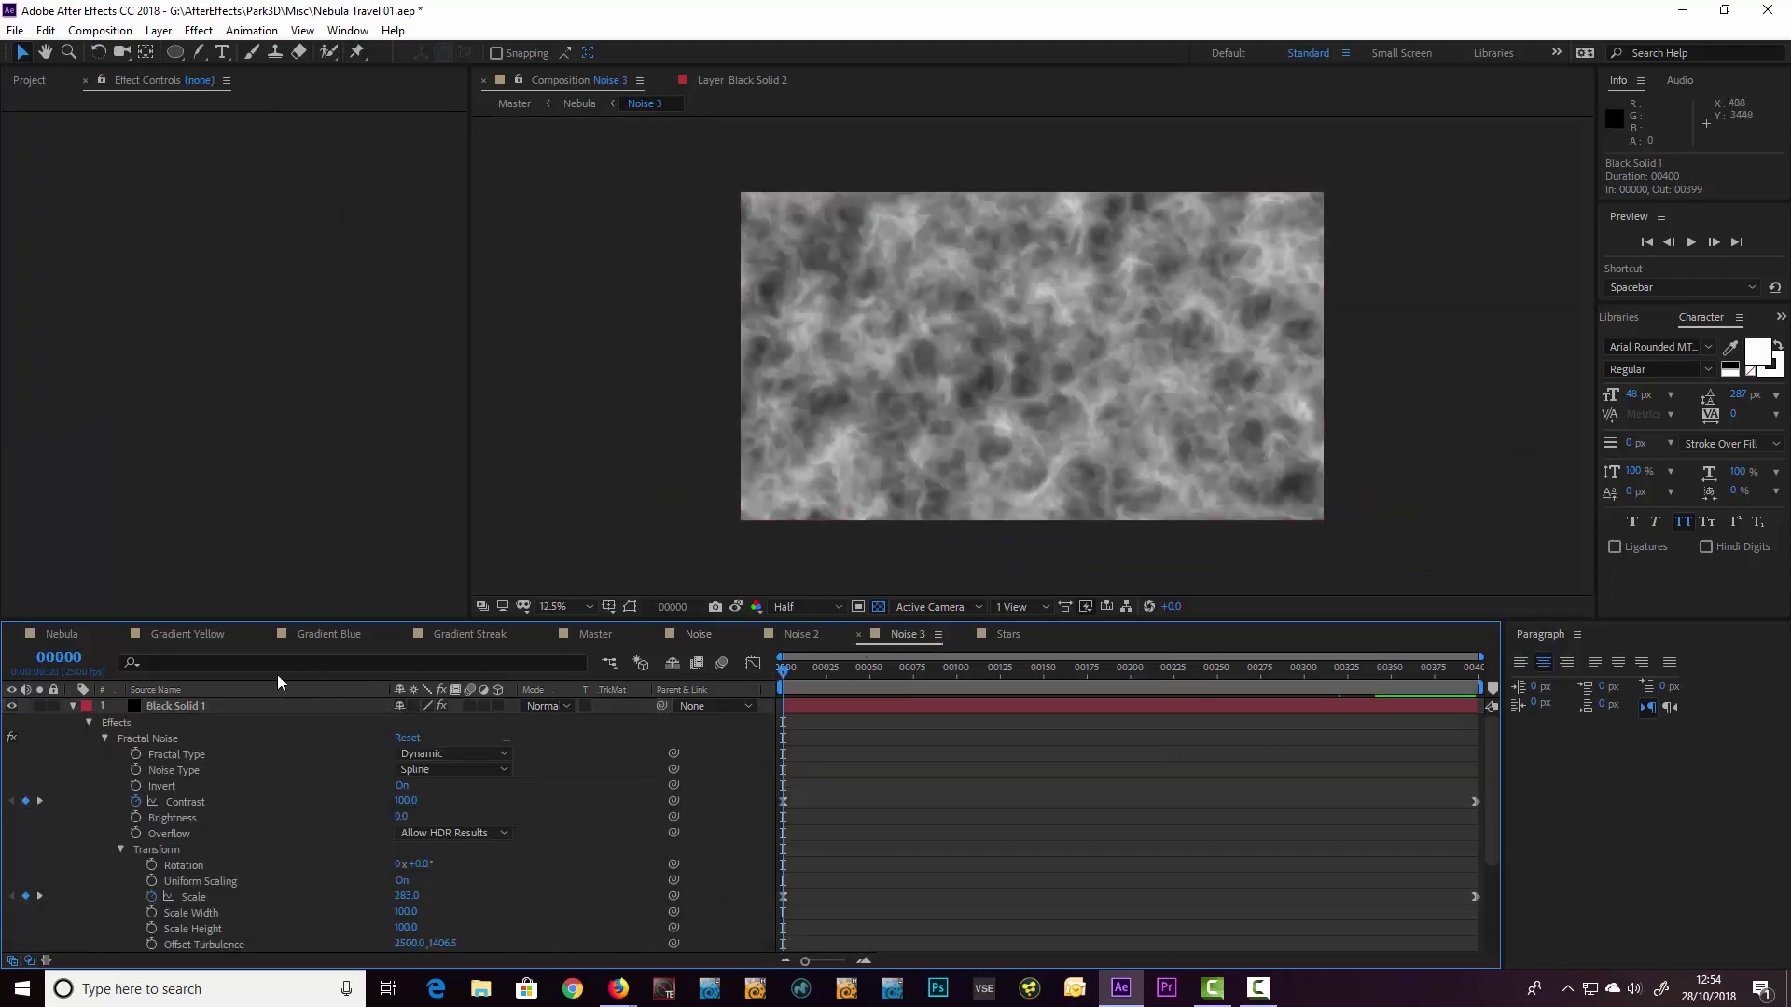
pyautogui.click(73, 706)
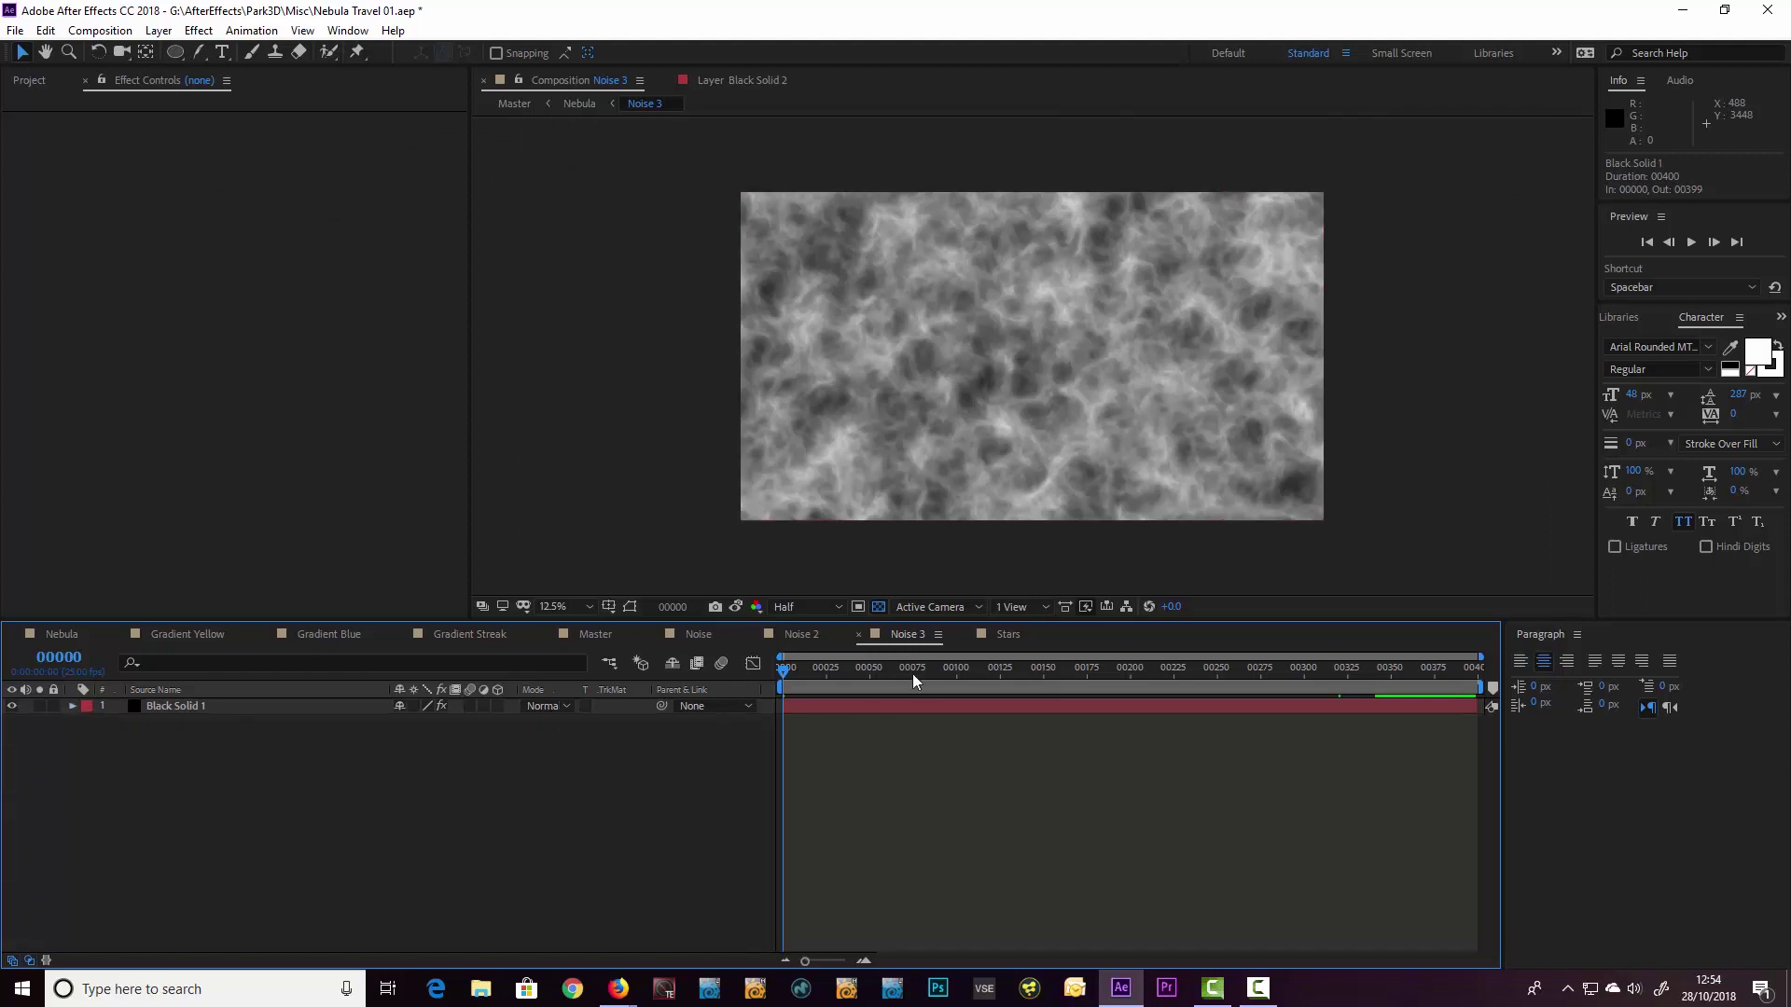
# Step: Show Noise 2's Black Solid 1 Dynamic Twist settings: Complexity 6.0, Sub Rotation 42°
pyautogui.click(804, 634)
pyautogui.click(211, 702)
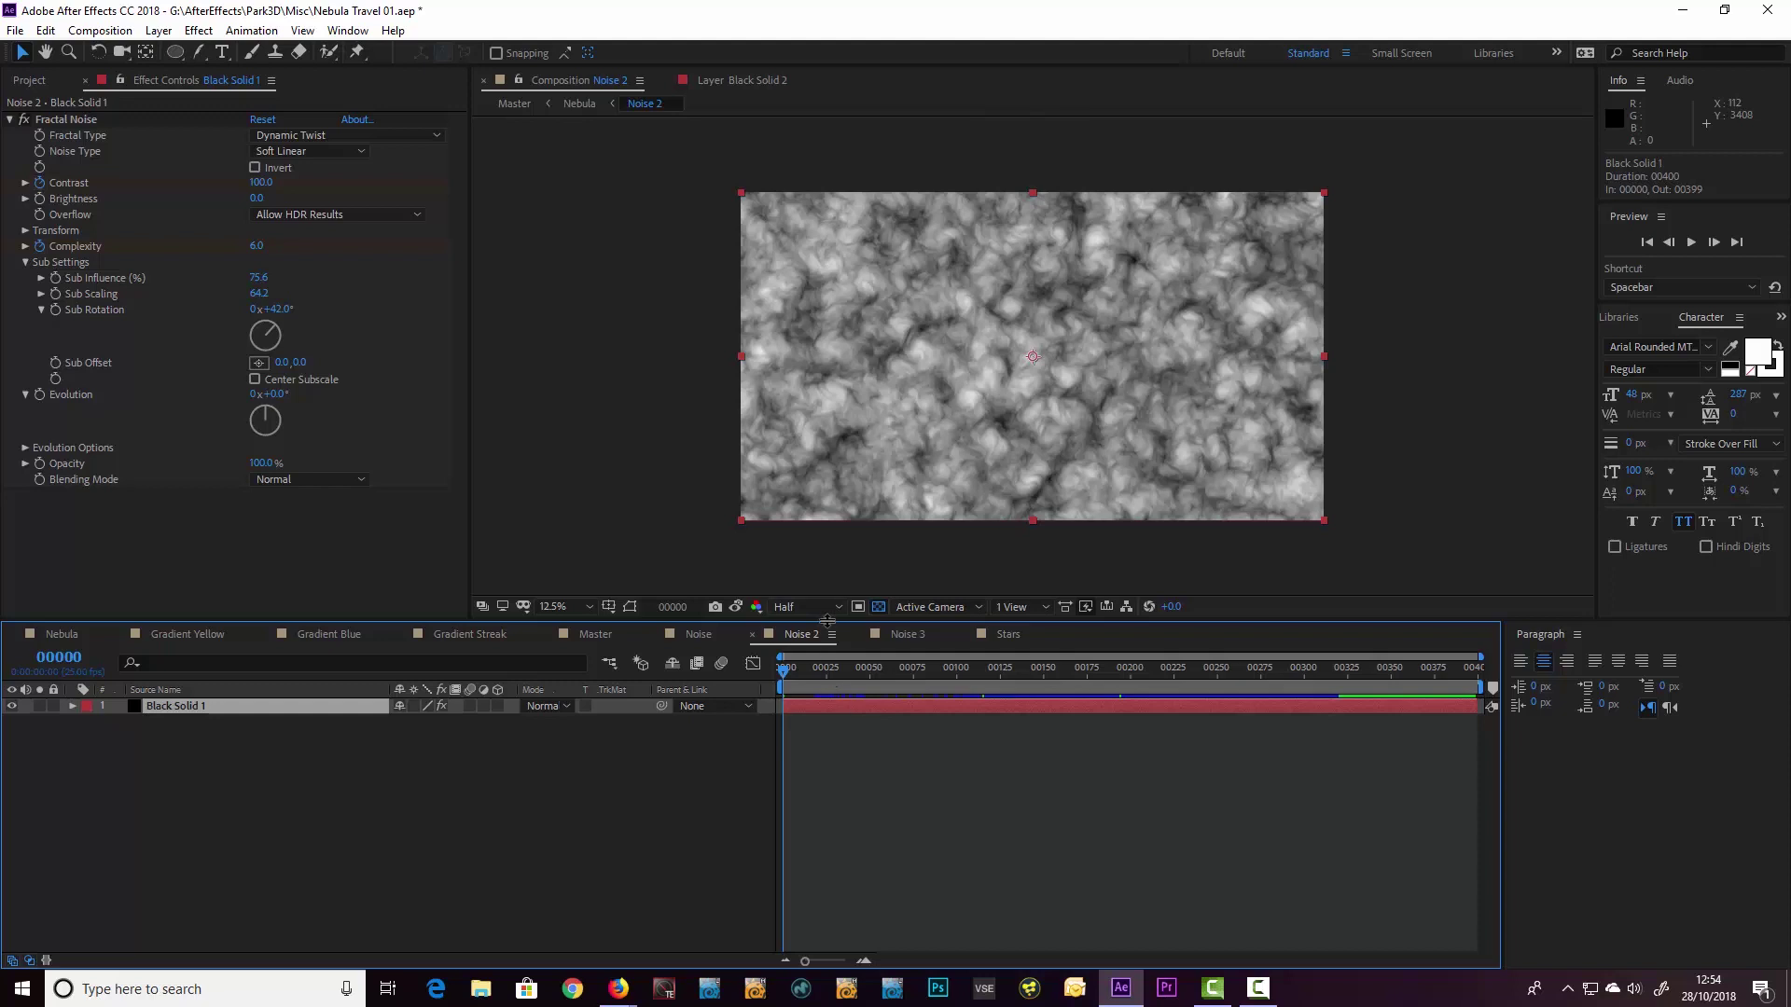
pyautogui.moveTo(826, 621); pyautogui.dragTo(829, 647)
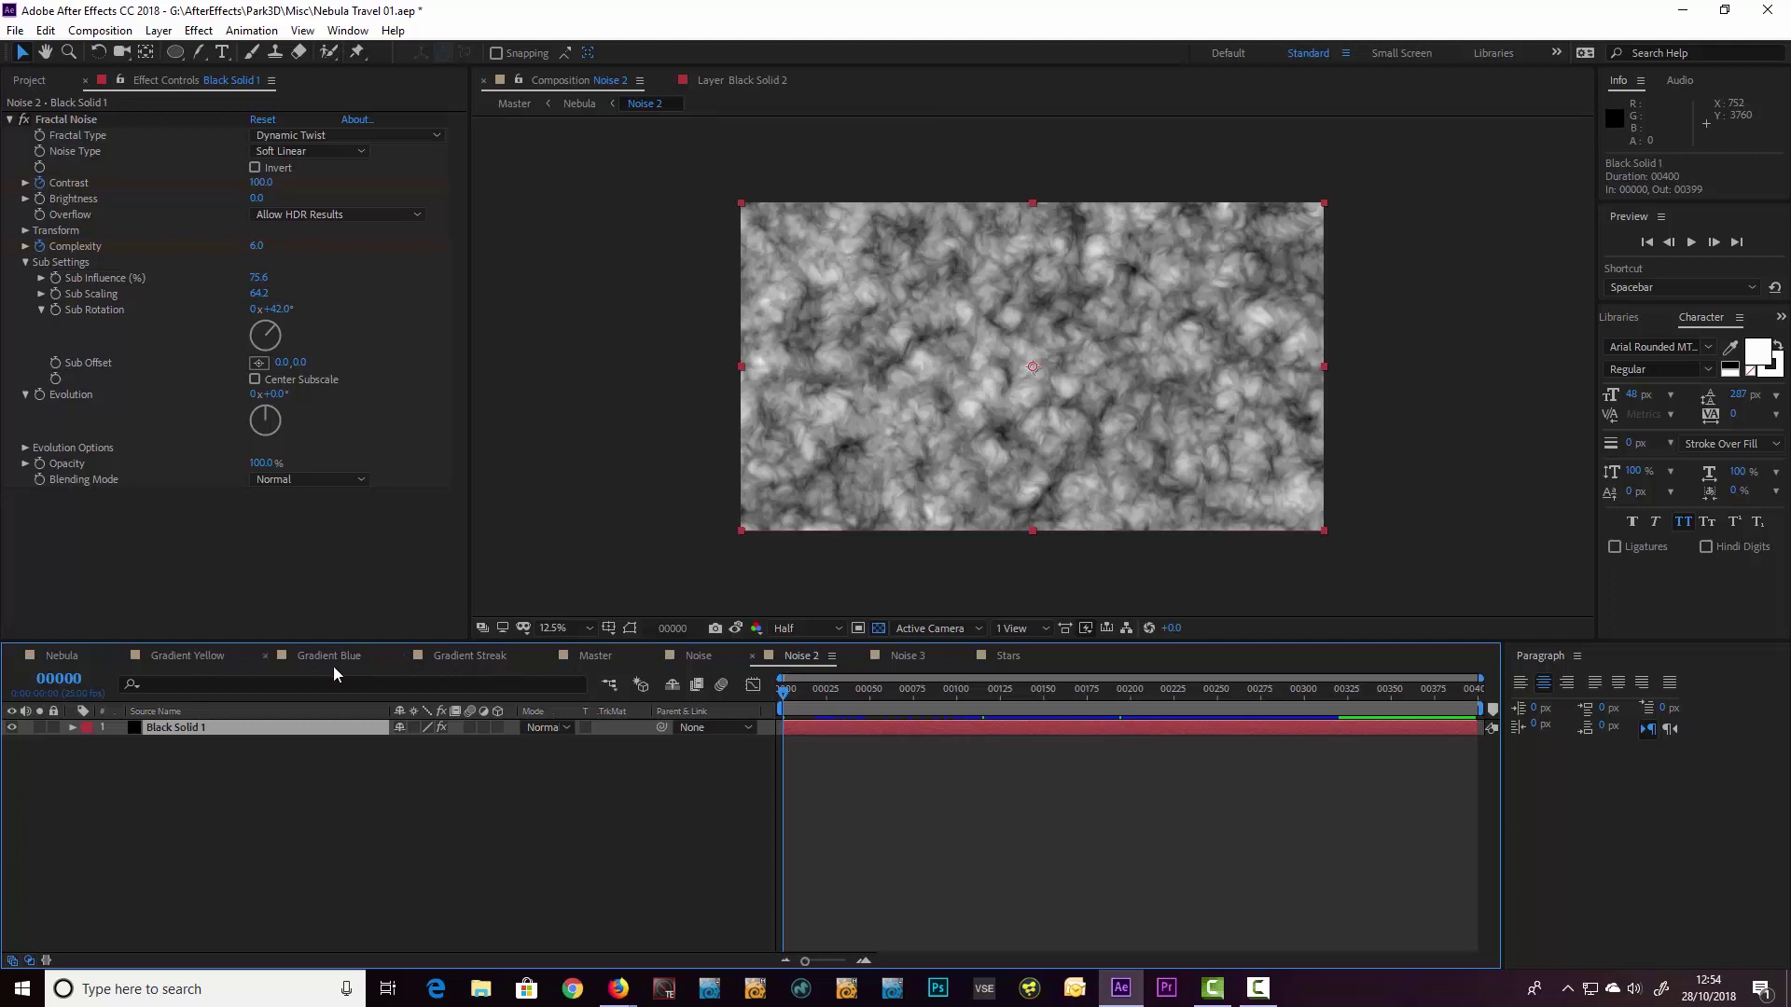
# Step: Switch to Gradient Yellow, tidy its timeline, and expand the project's Flares folder of EXR files
pyautogui.click(203, 654)
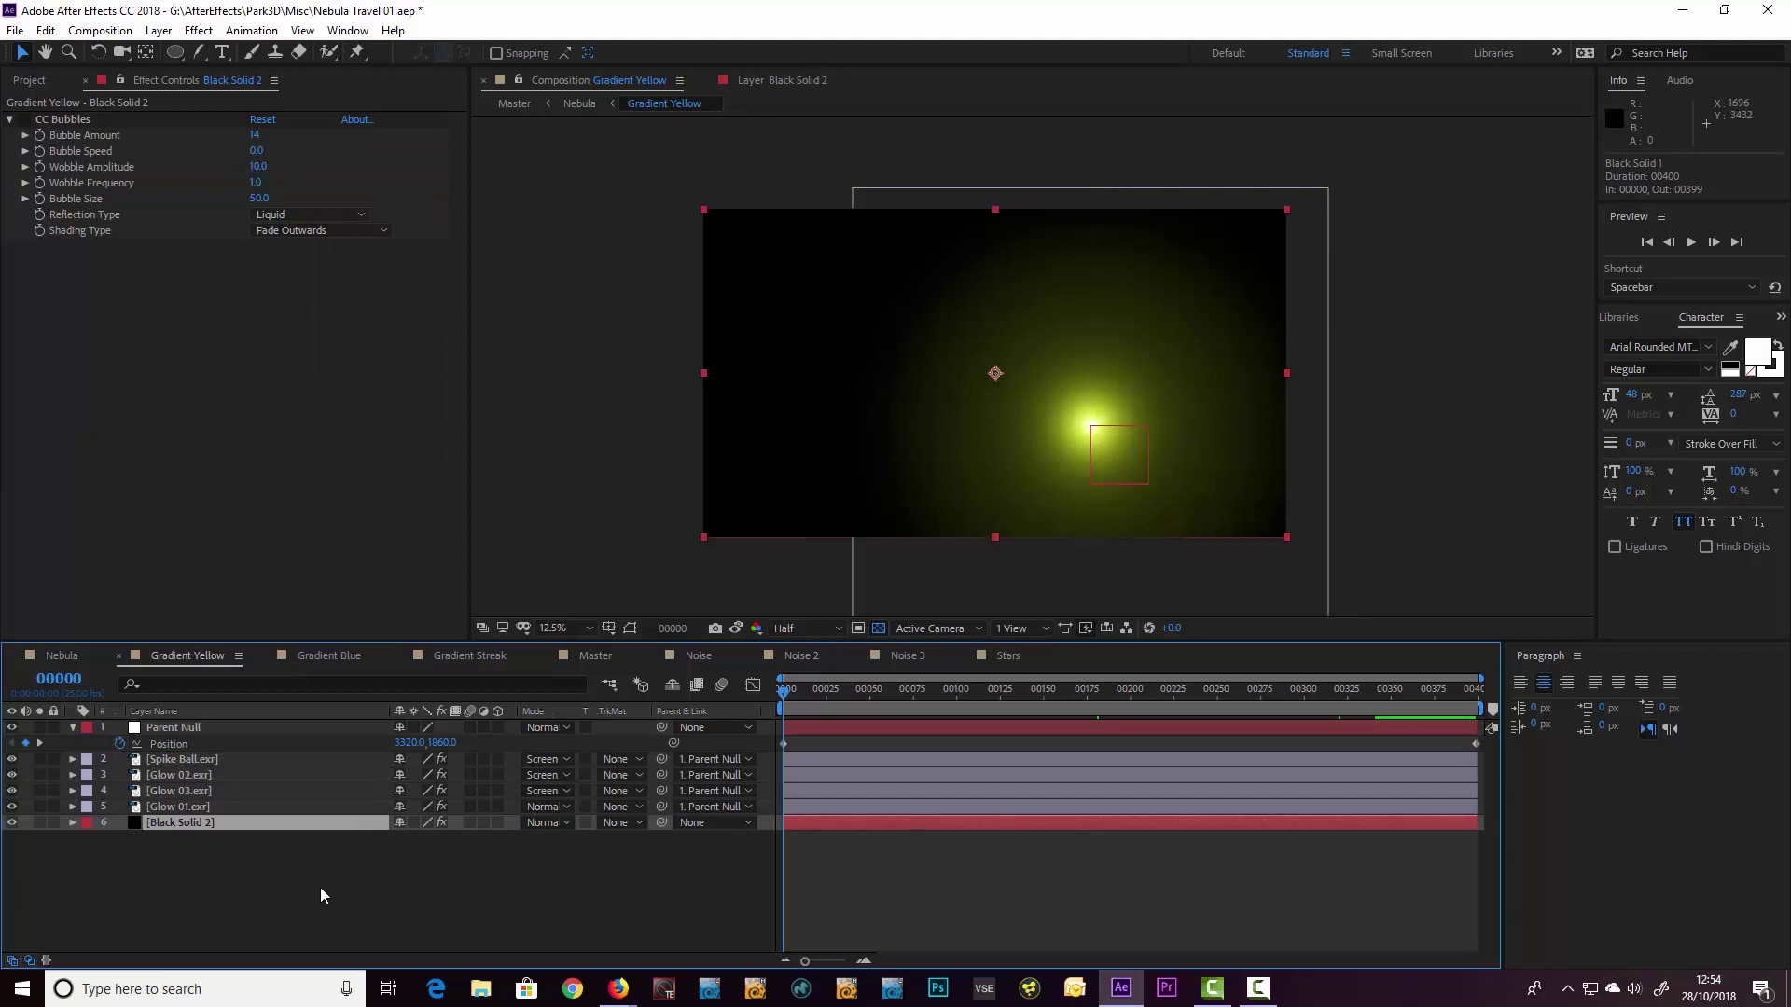
pyautogui.click(73, 729)
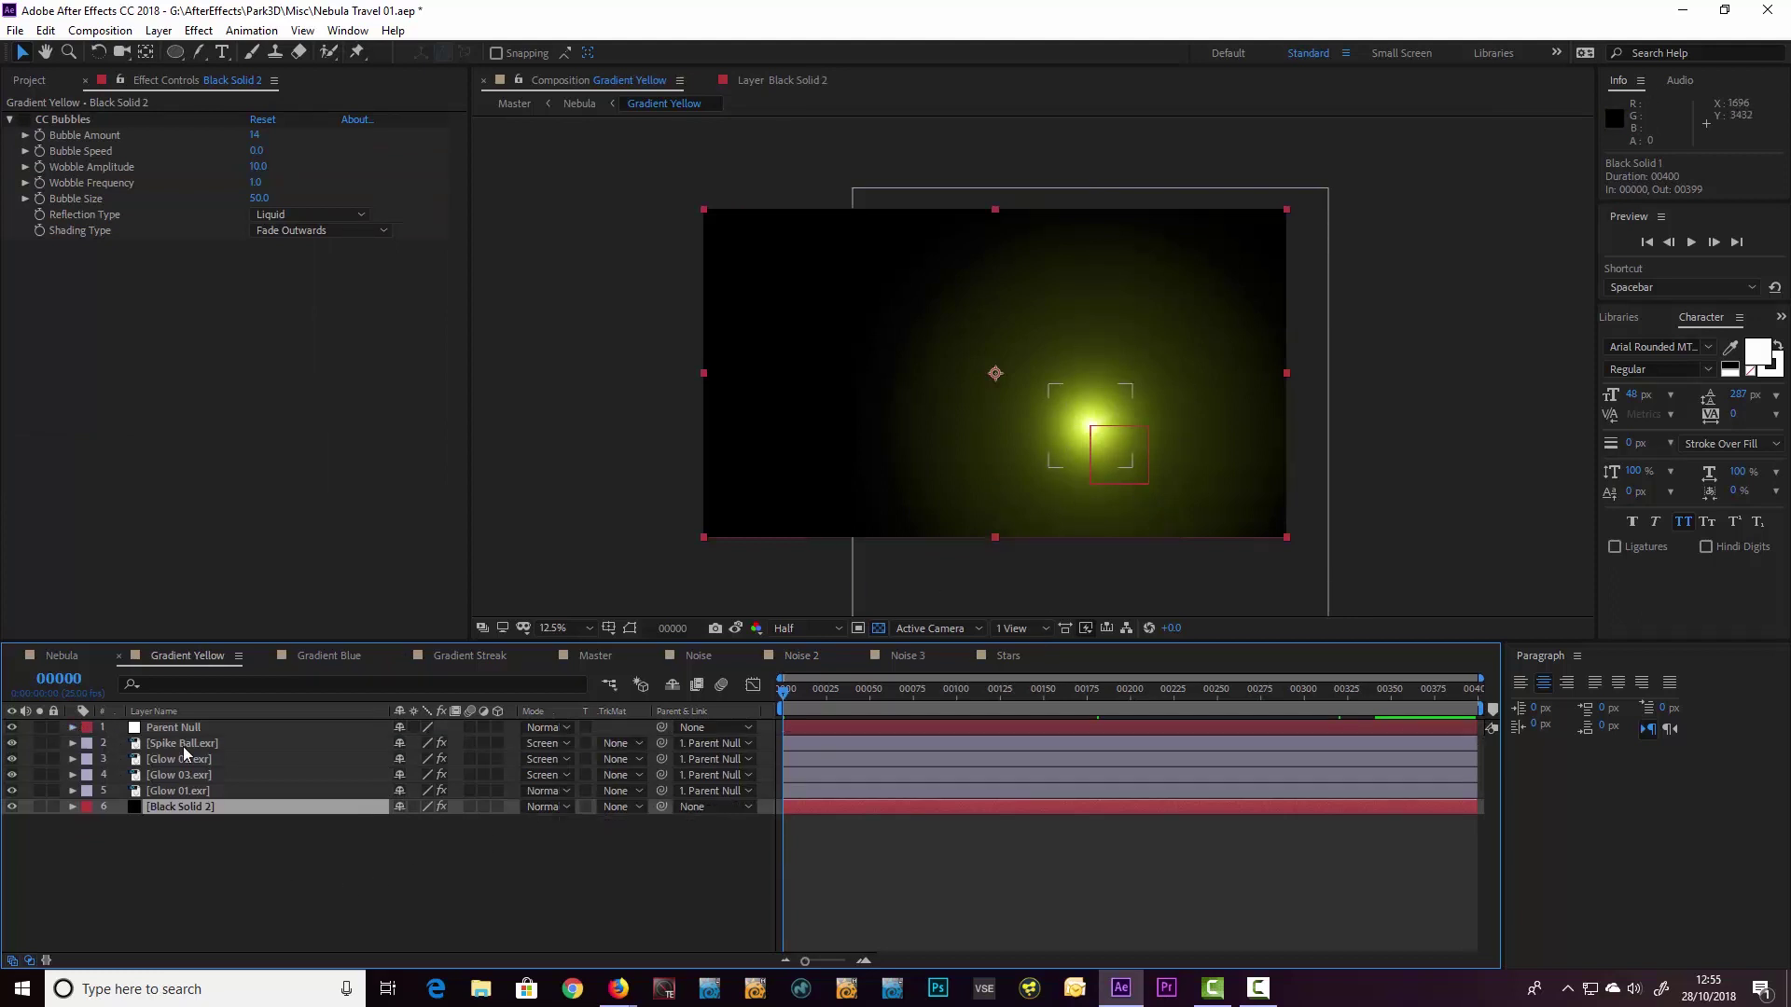
pyautogui.click(194, 827)
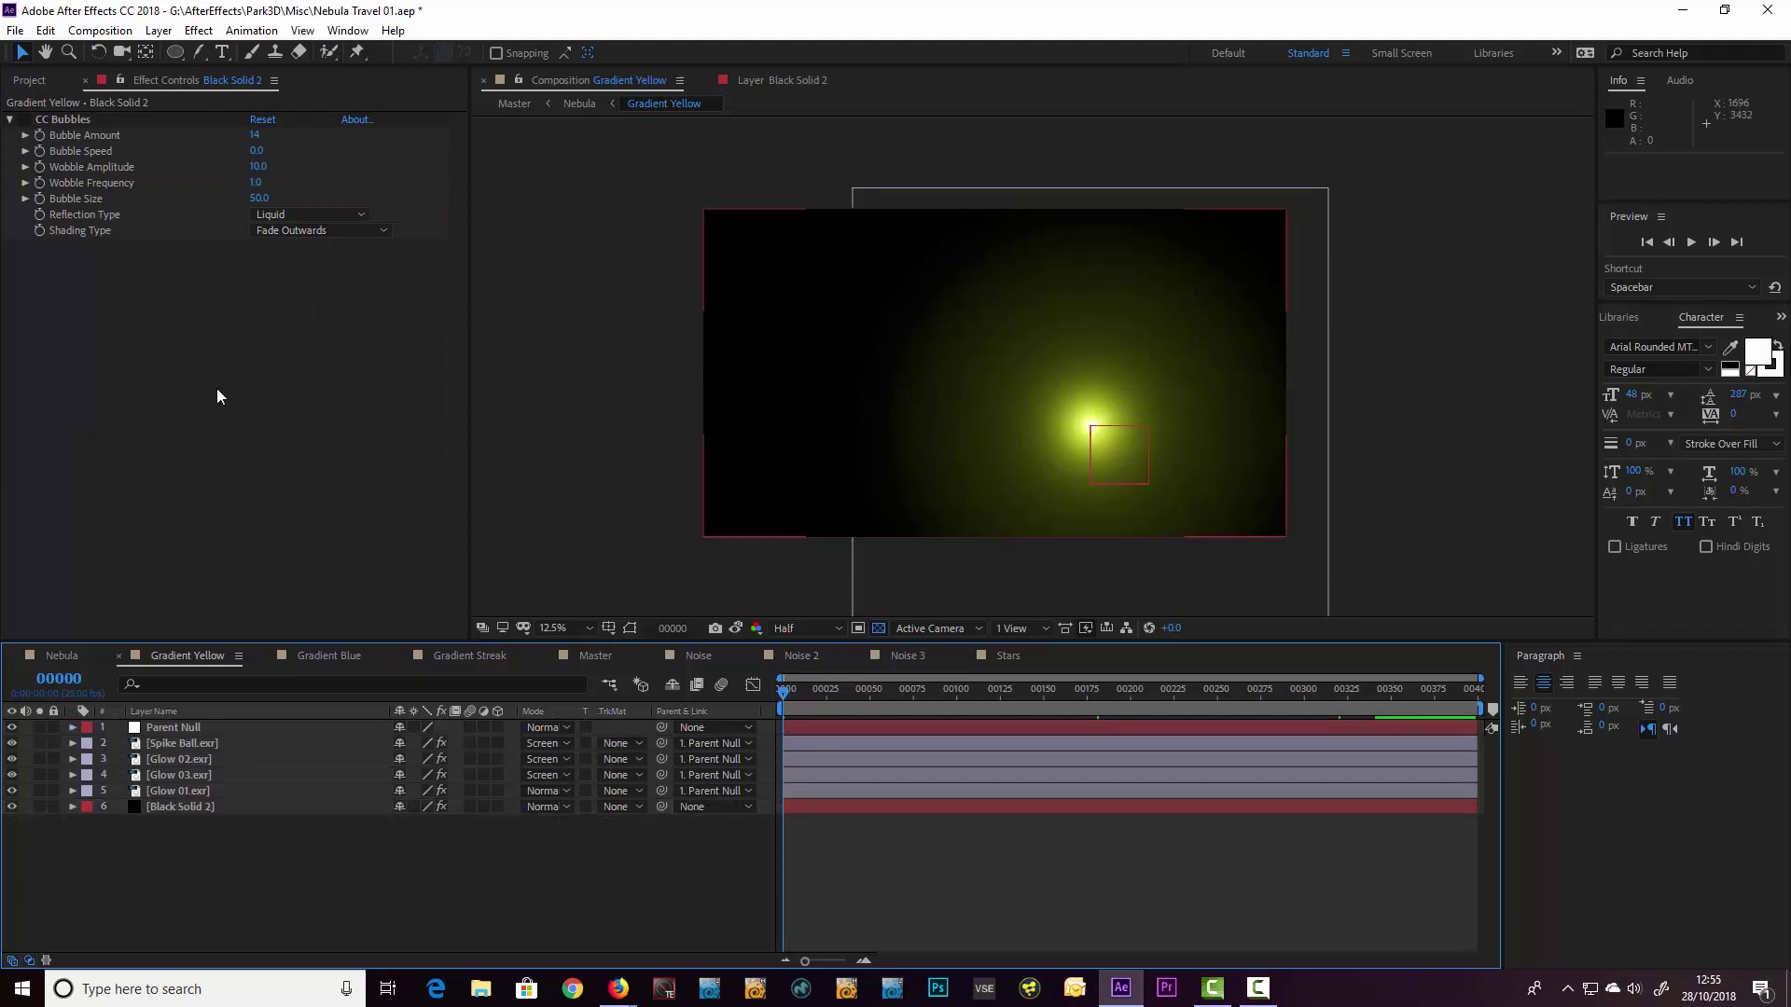
pyautogui.click(29, 83)
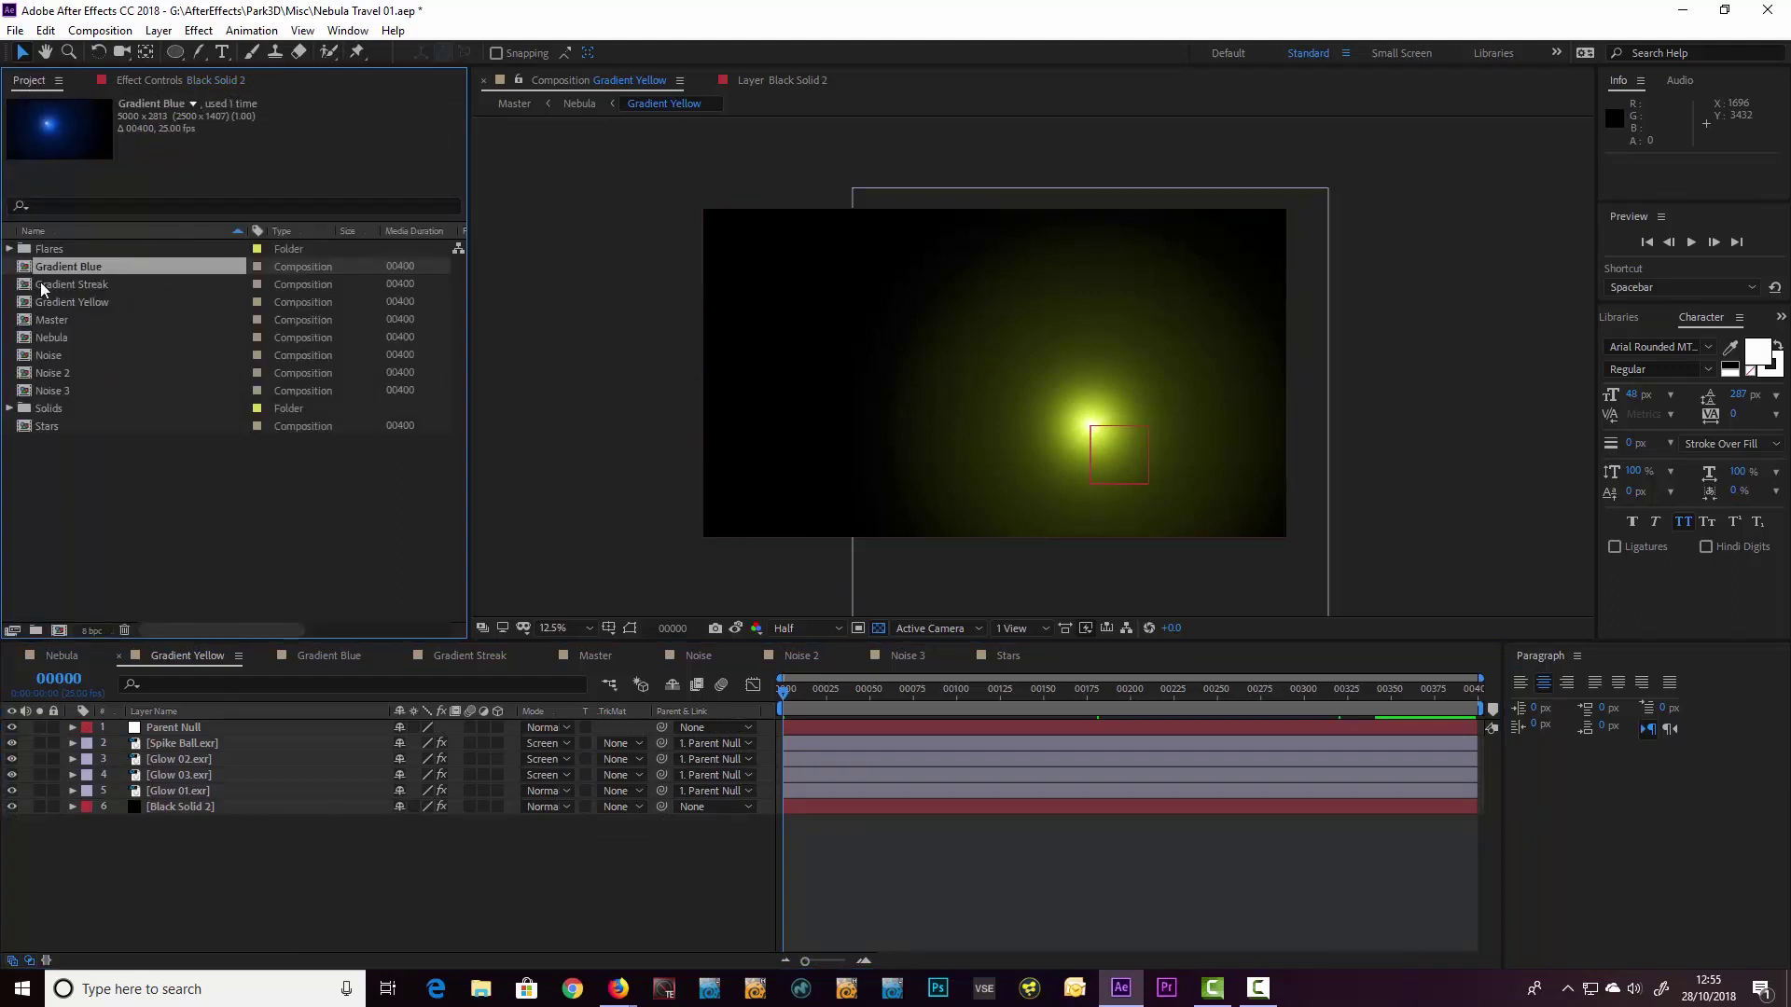
pyautogui.click(10, 248)
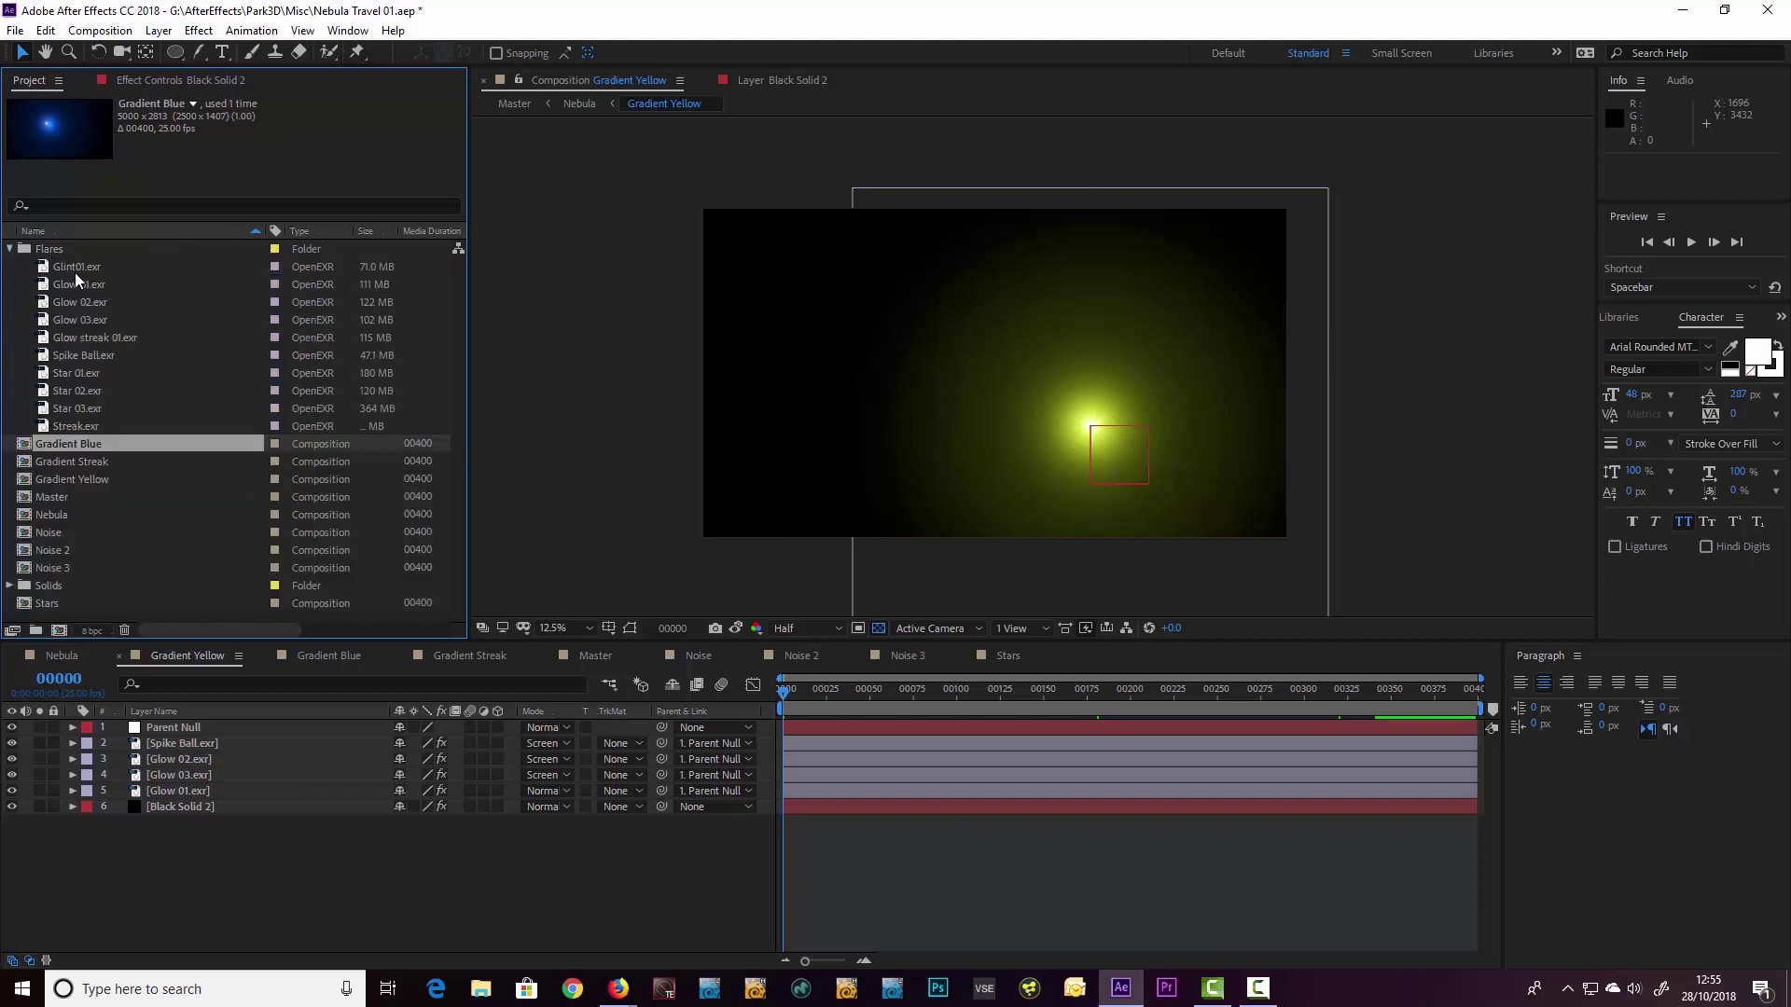
# Step: View Glint01.exr's 6000×6000 white starburst in the footage viewer, then select Glow 01.exr and Glow 02.exr
pyautogui.doubleClick(73, 266)
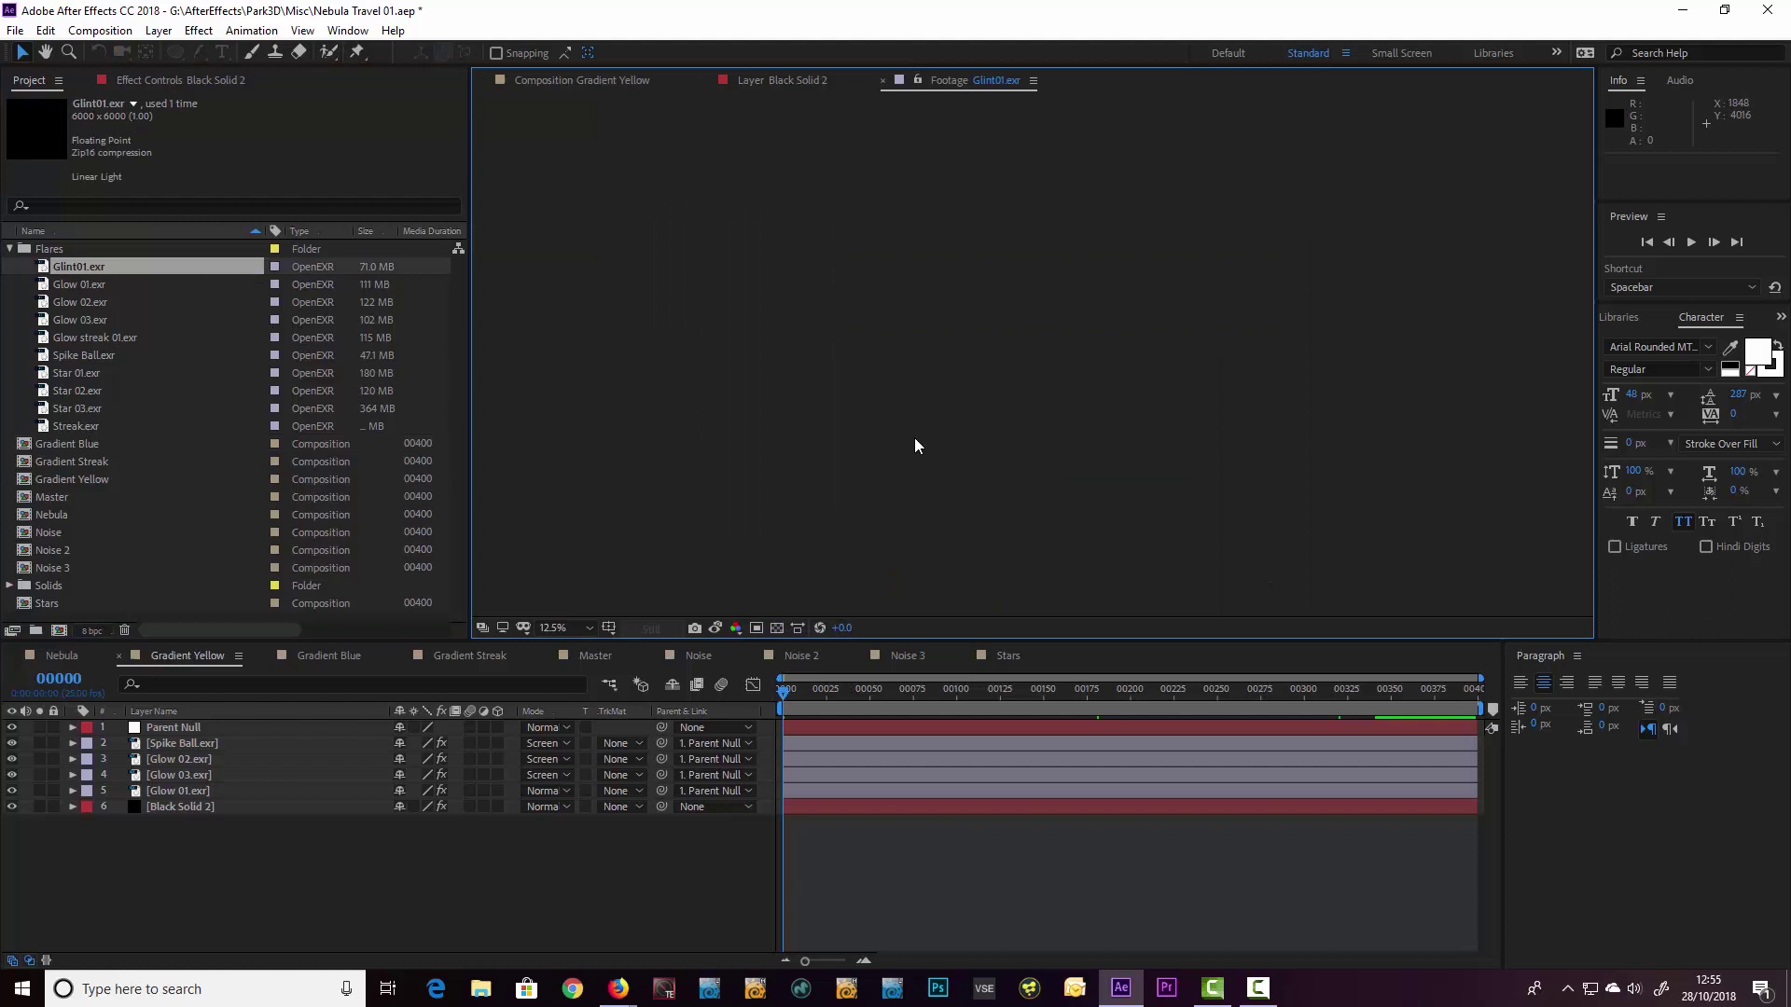
pyautogui.scroll(-3, 914, 439)
pyautogui.click(790, 692)
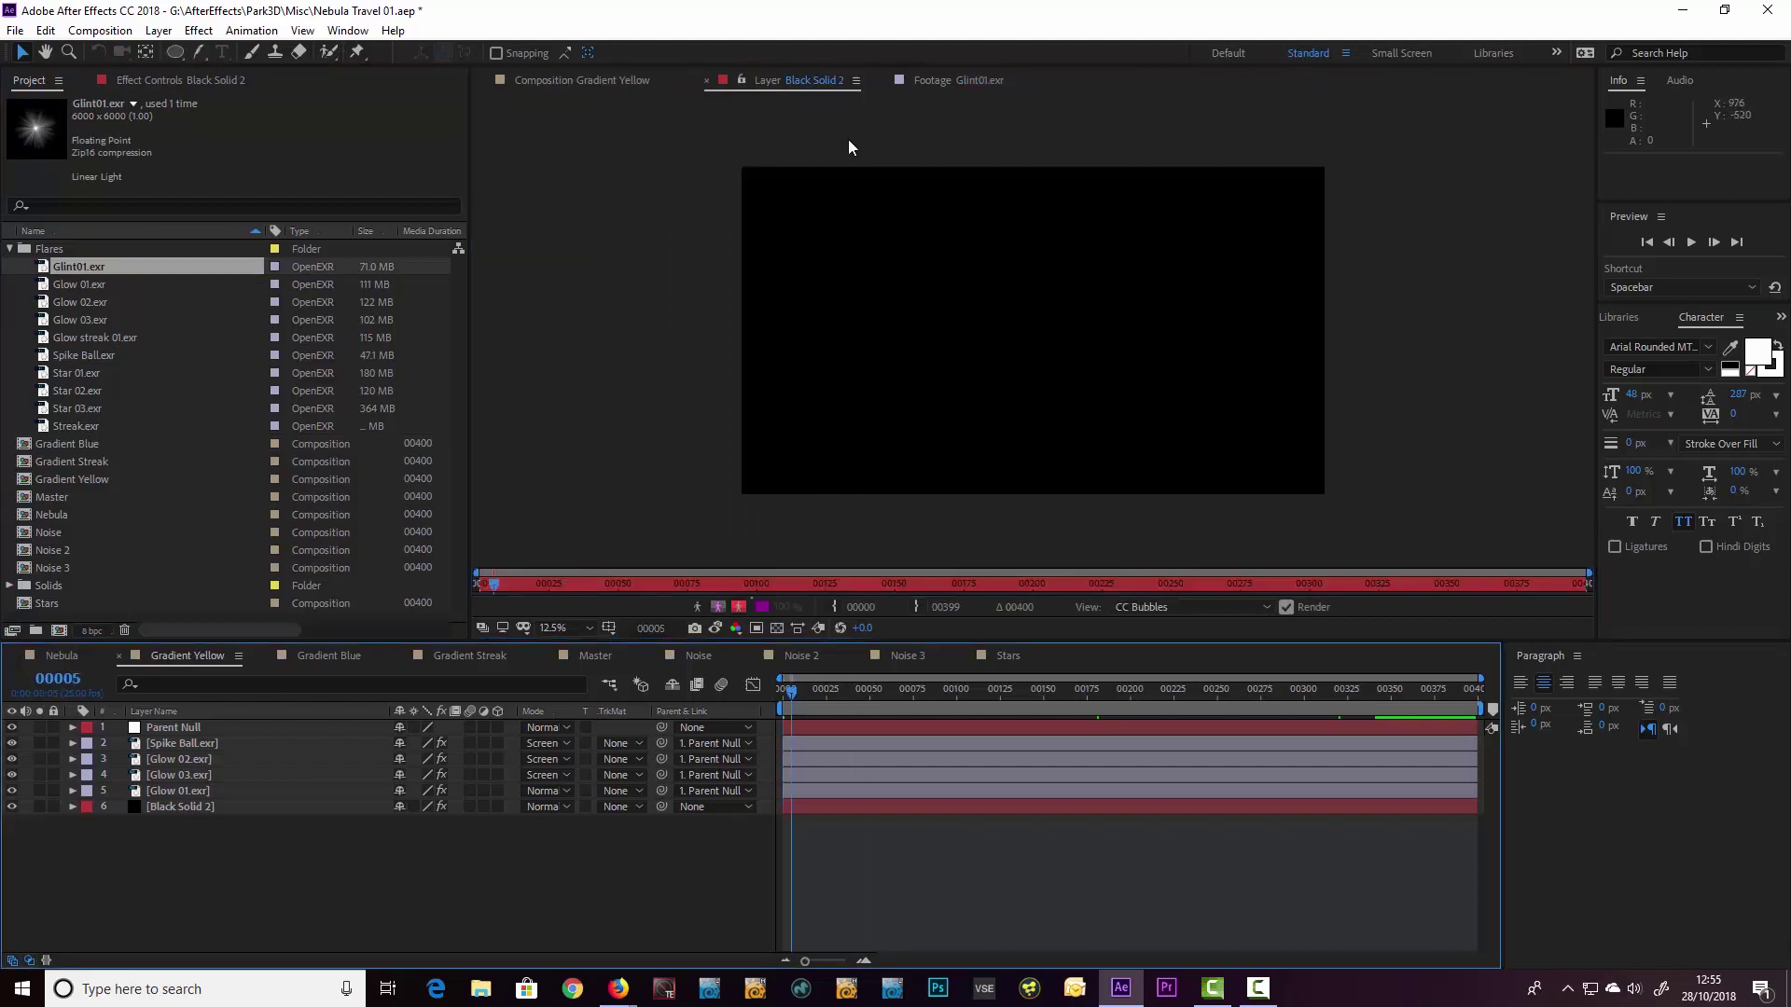
pyautogui.doubleClick(69, 267)
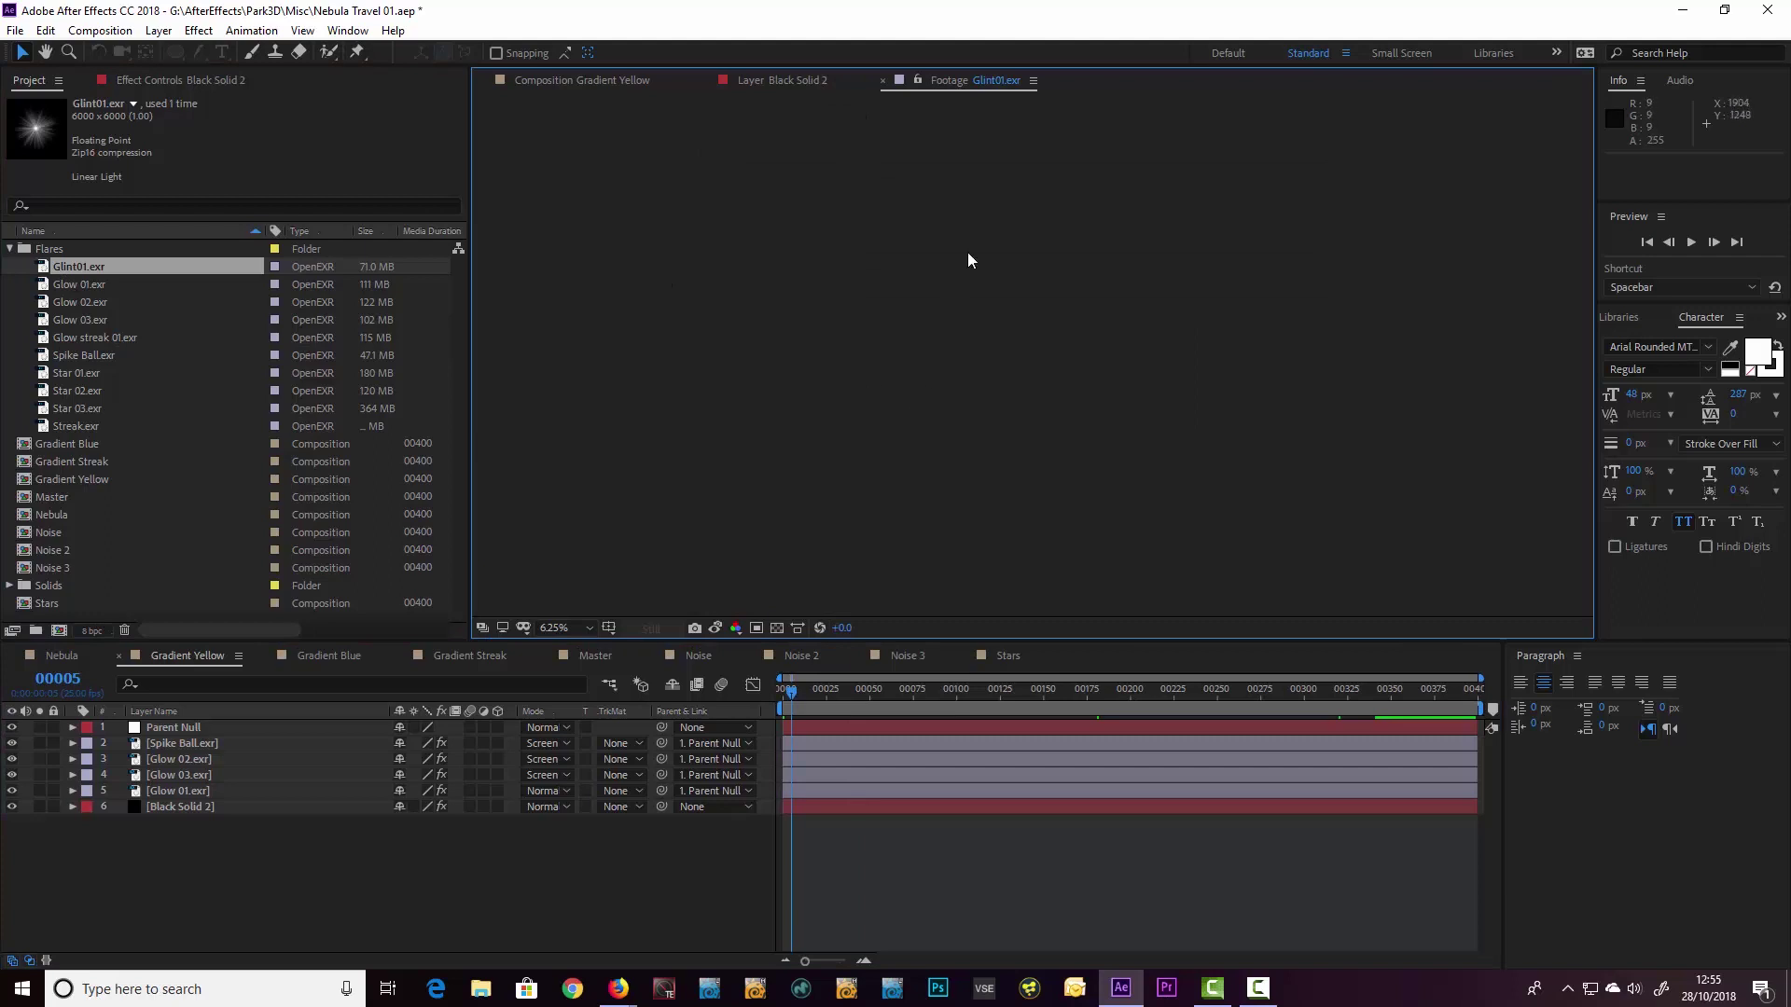
pyautogui.scroll(1, 967, 252)
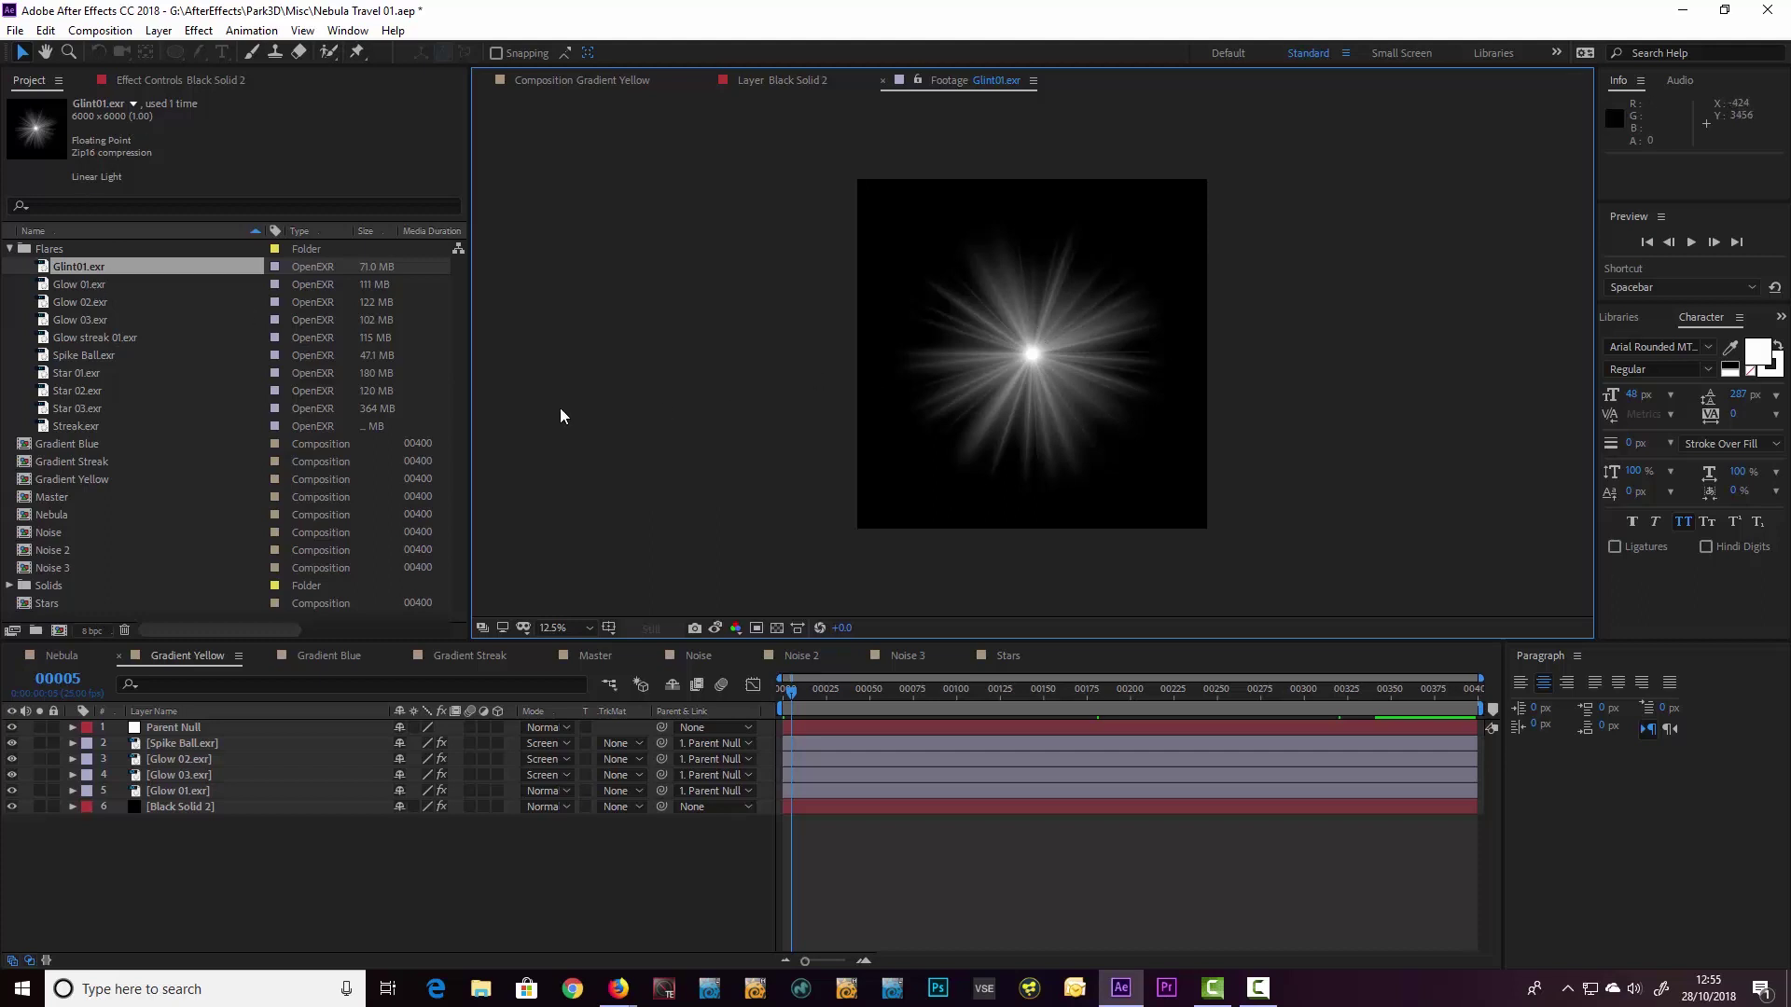
pyautogui.click(93, 283)
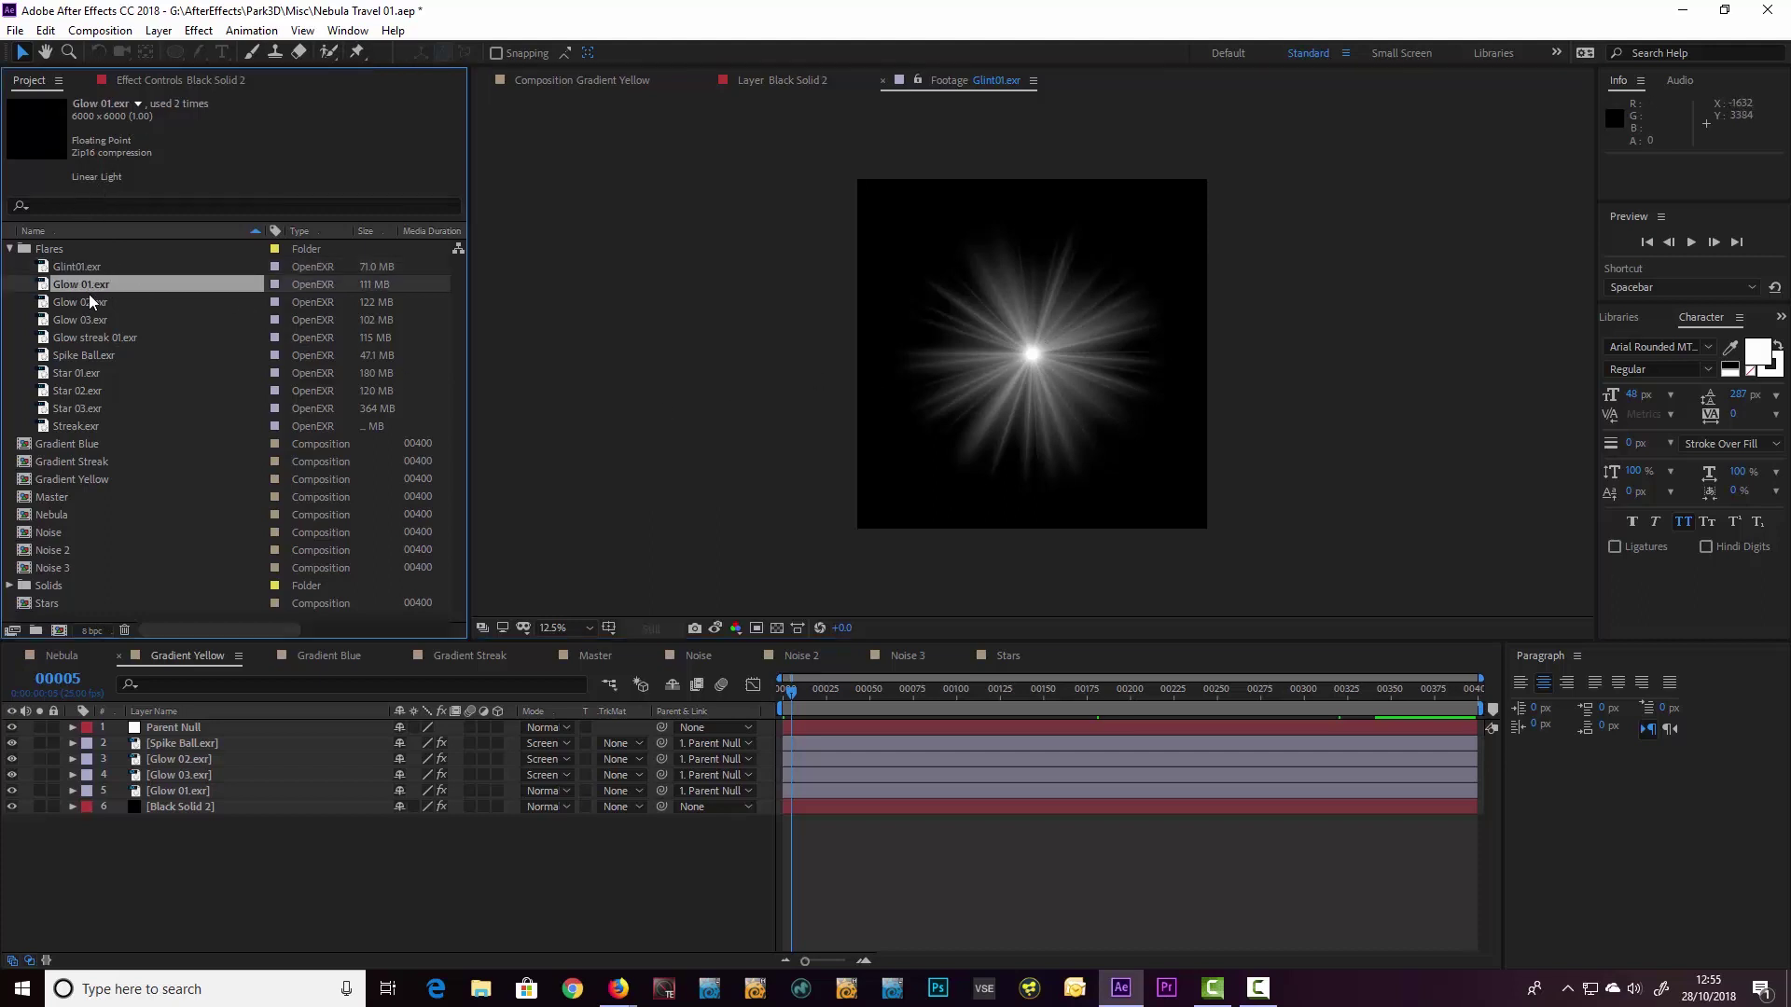
pyautogui.click(87, 302)
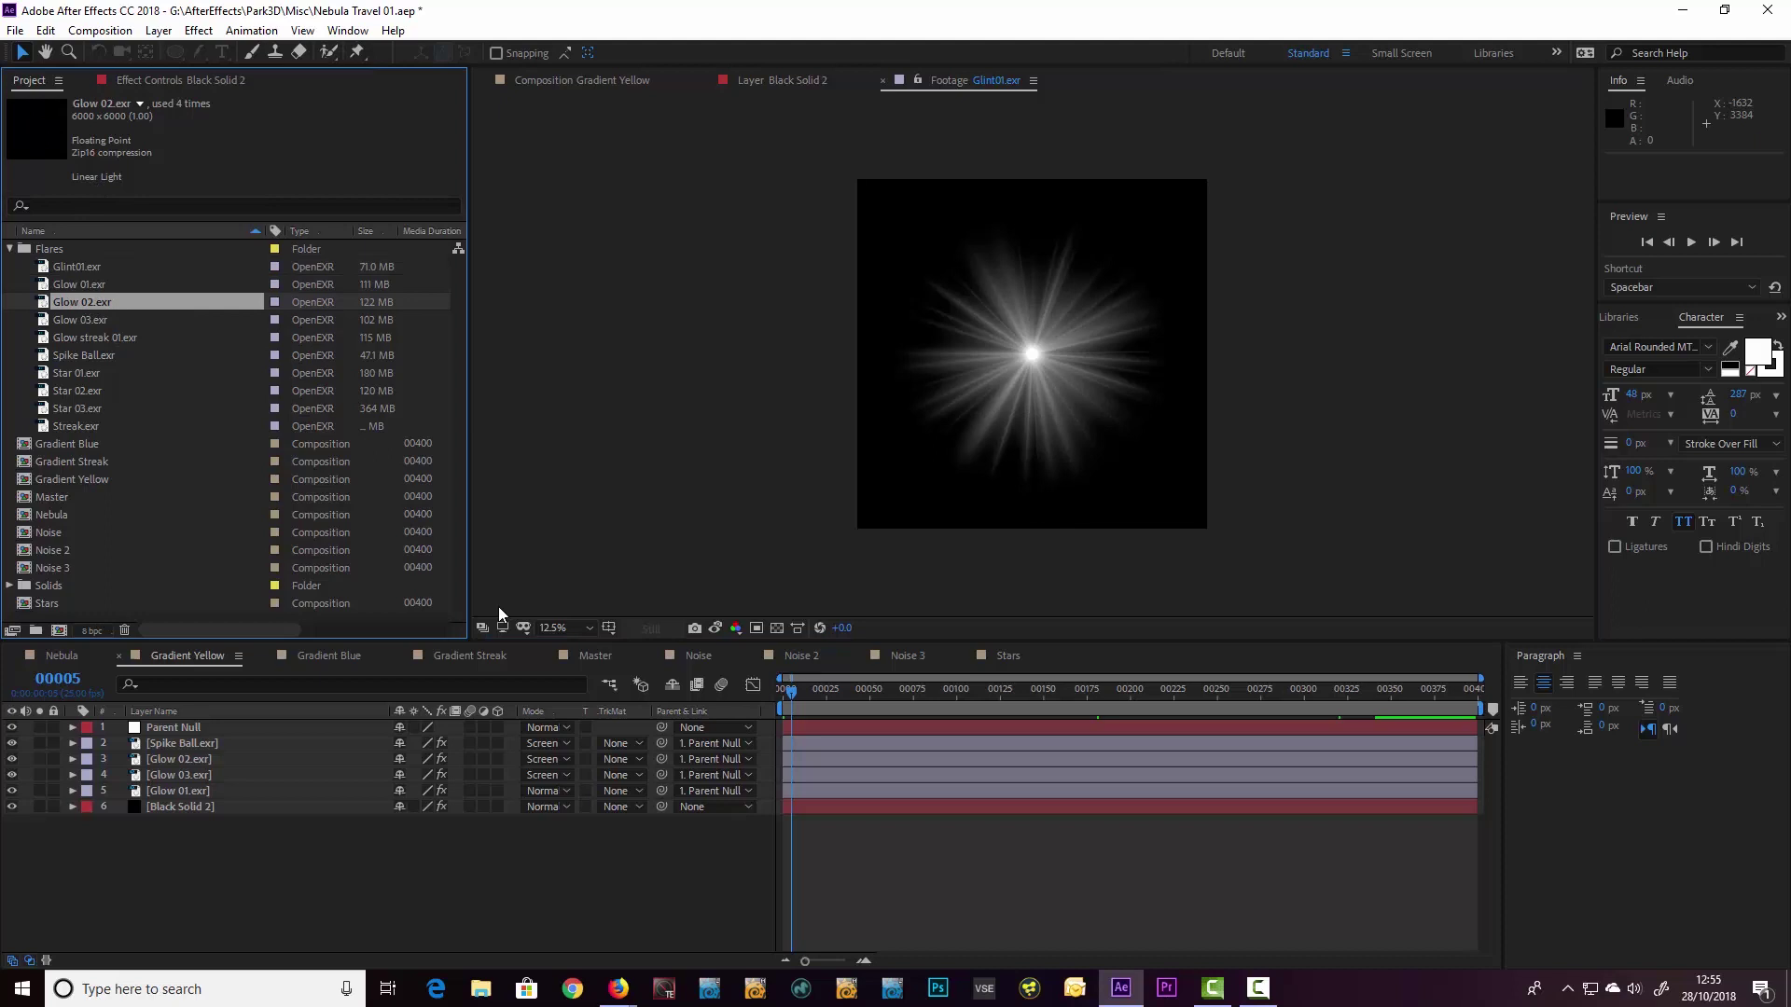
# Step: Return to Gradient Yellow, select the Spike Ball and Glow 01–03 layers, and rewind to frame 00000
pyautogui.click(574, 83)
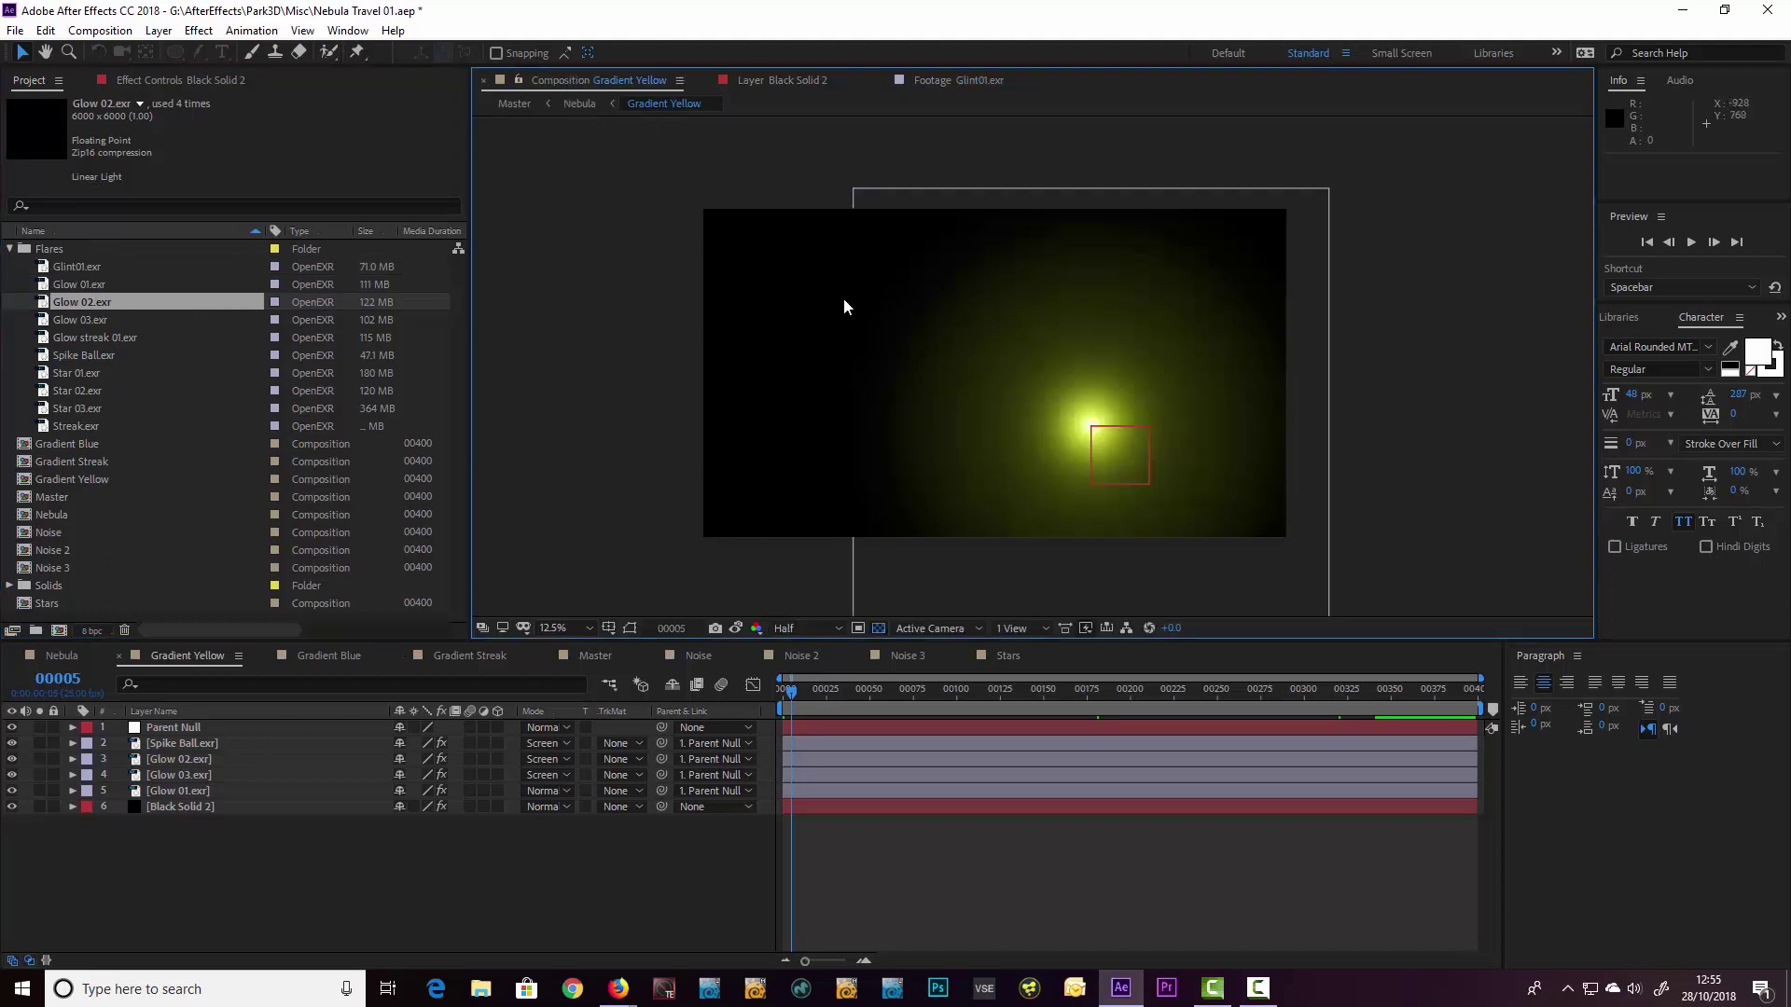
pyautogui.click(185, 744)
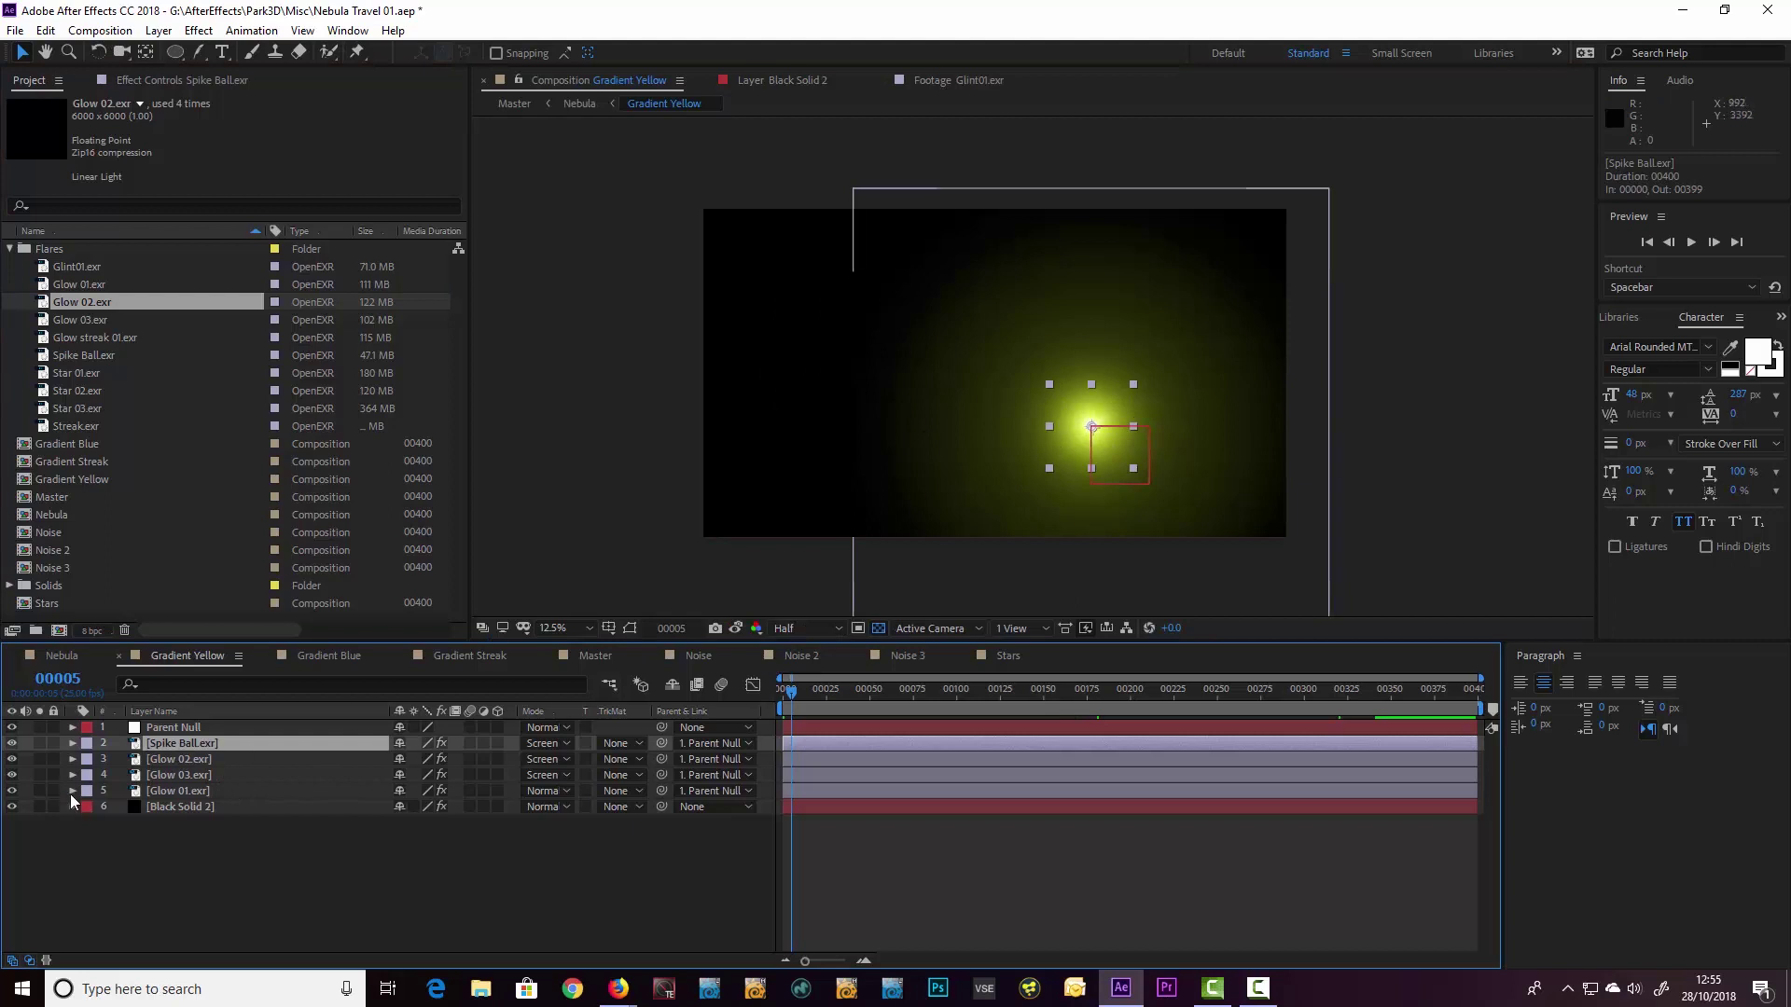
pyautogui.click(172, 789)
pyautogui.click(177, 773)
pyautogui.click(190, 758)
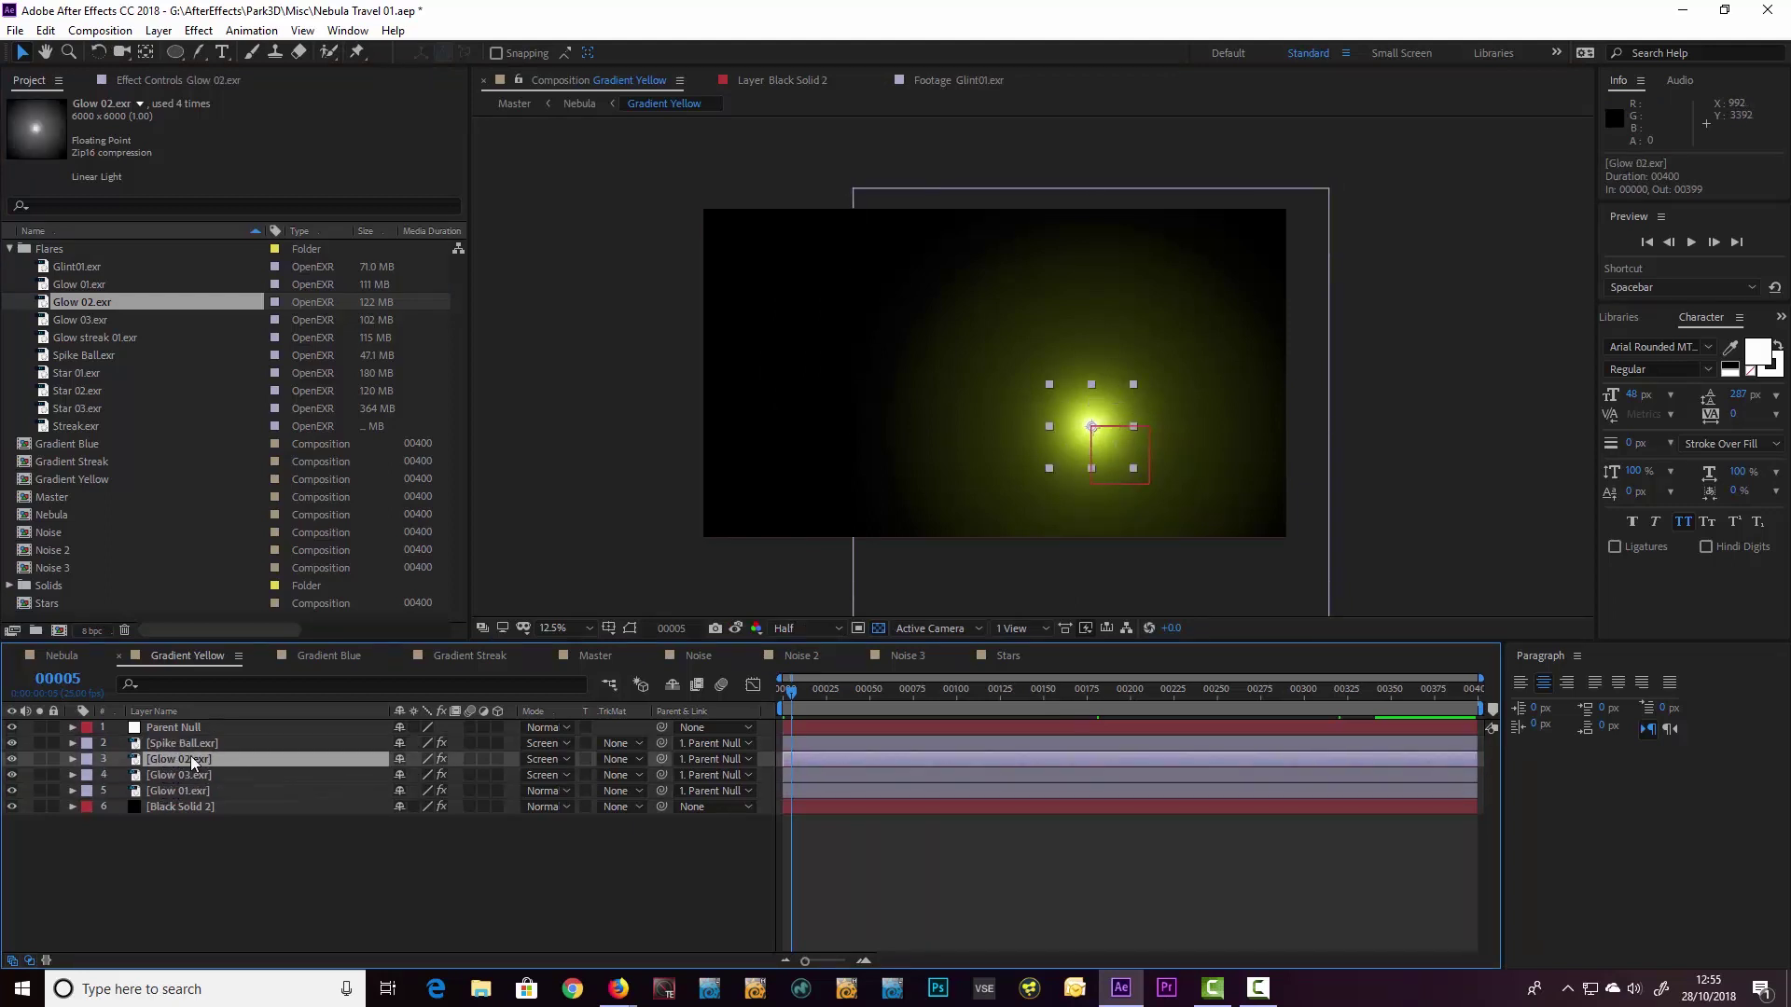
pyautogui.click(779, 688)
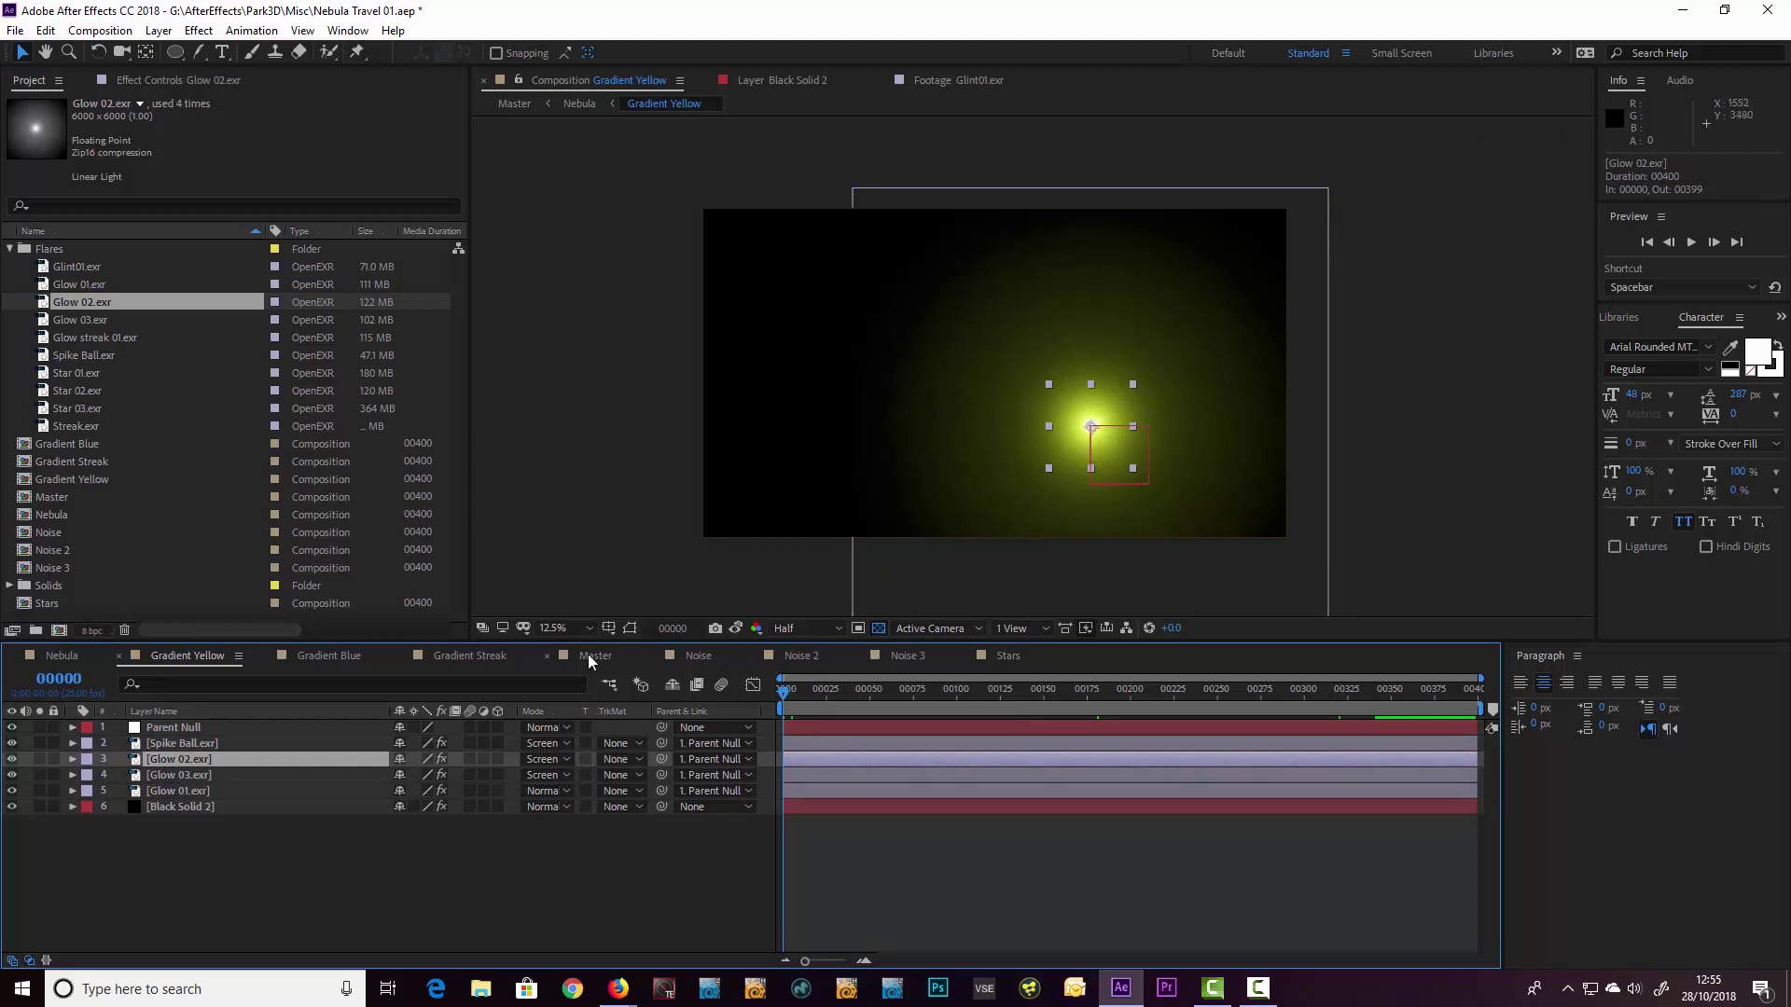
# Step: Inspect Gradient Blue zoomed out and back to 25%, then open Gradient Streak's red diagonal glow
pyautogui.click(319, 658)
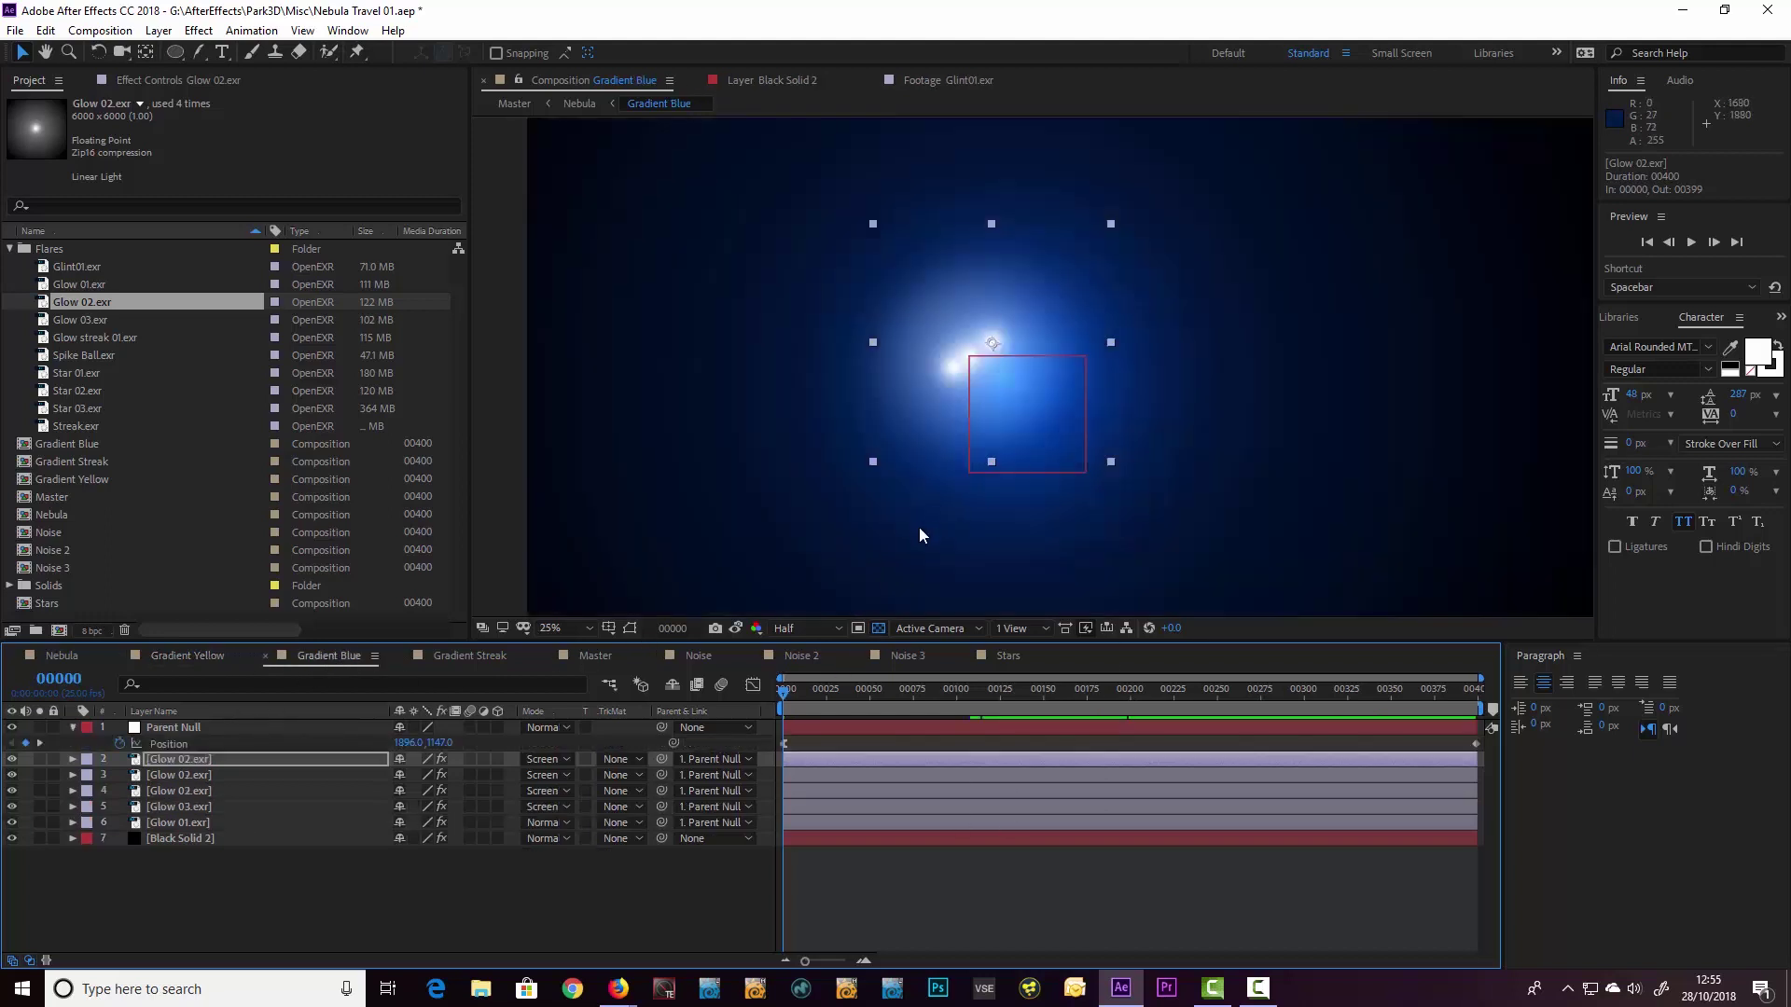
pyautogui.press(',')
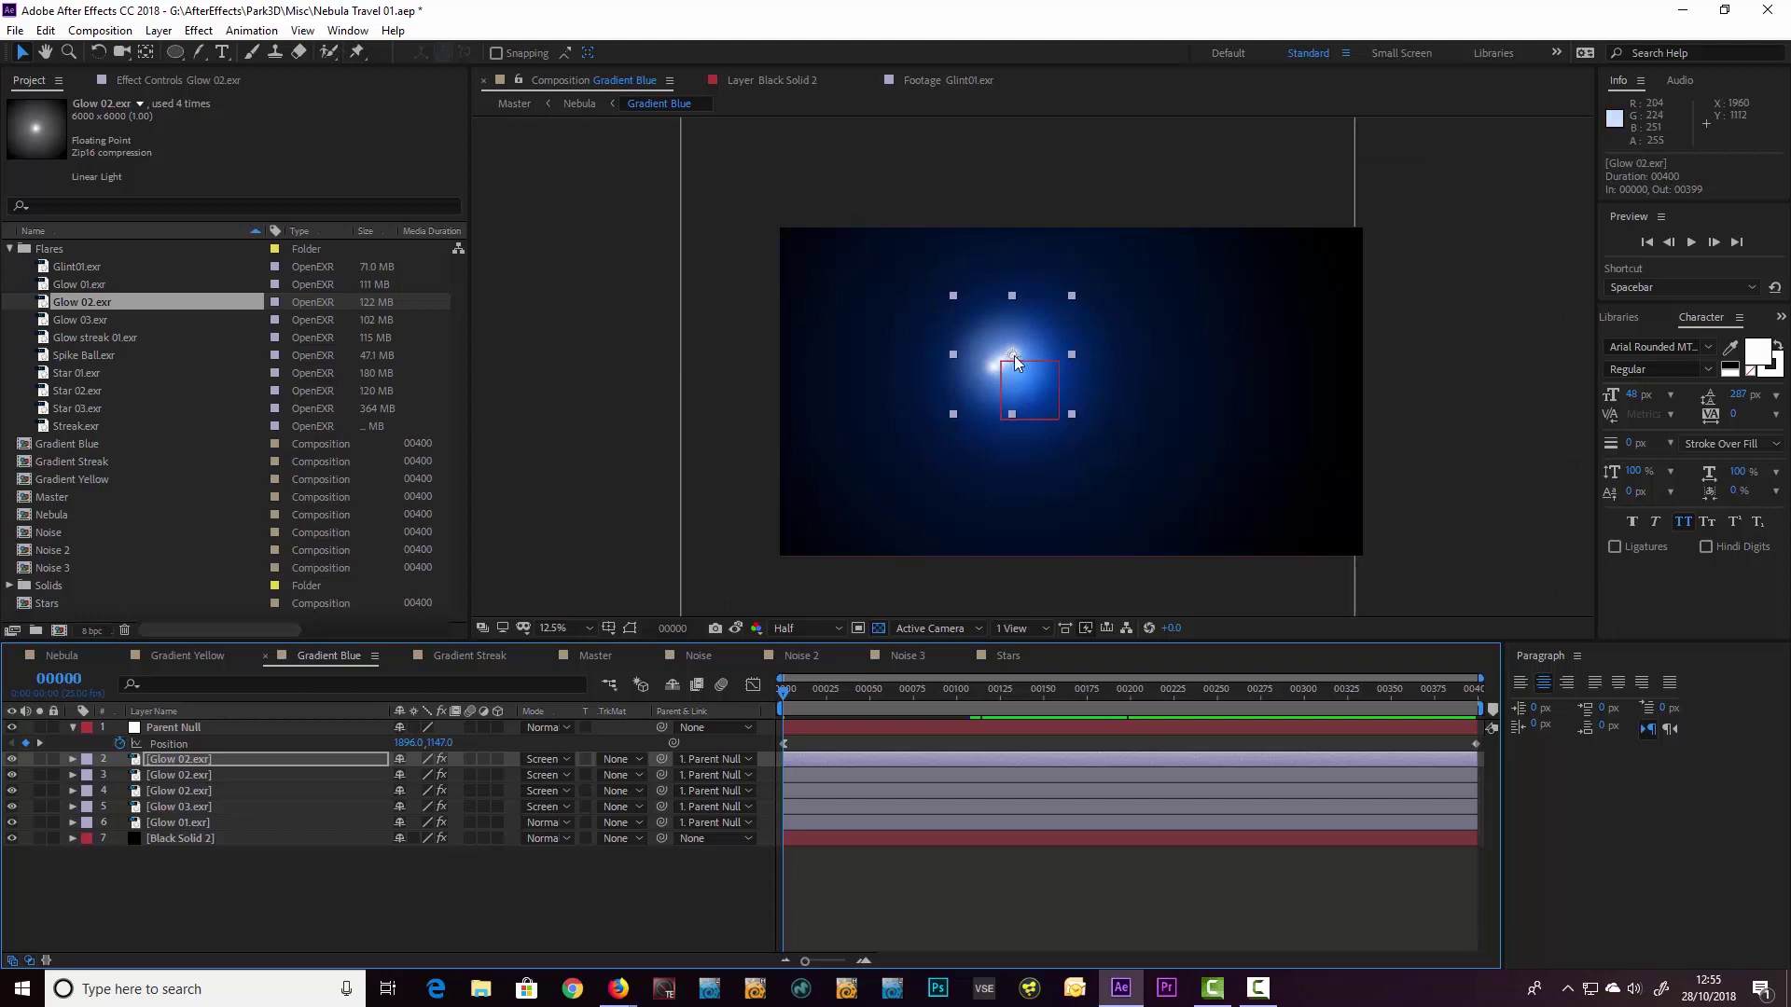
pyautogui.press('.')
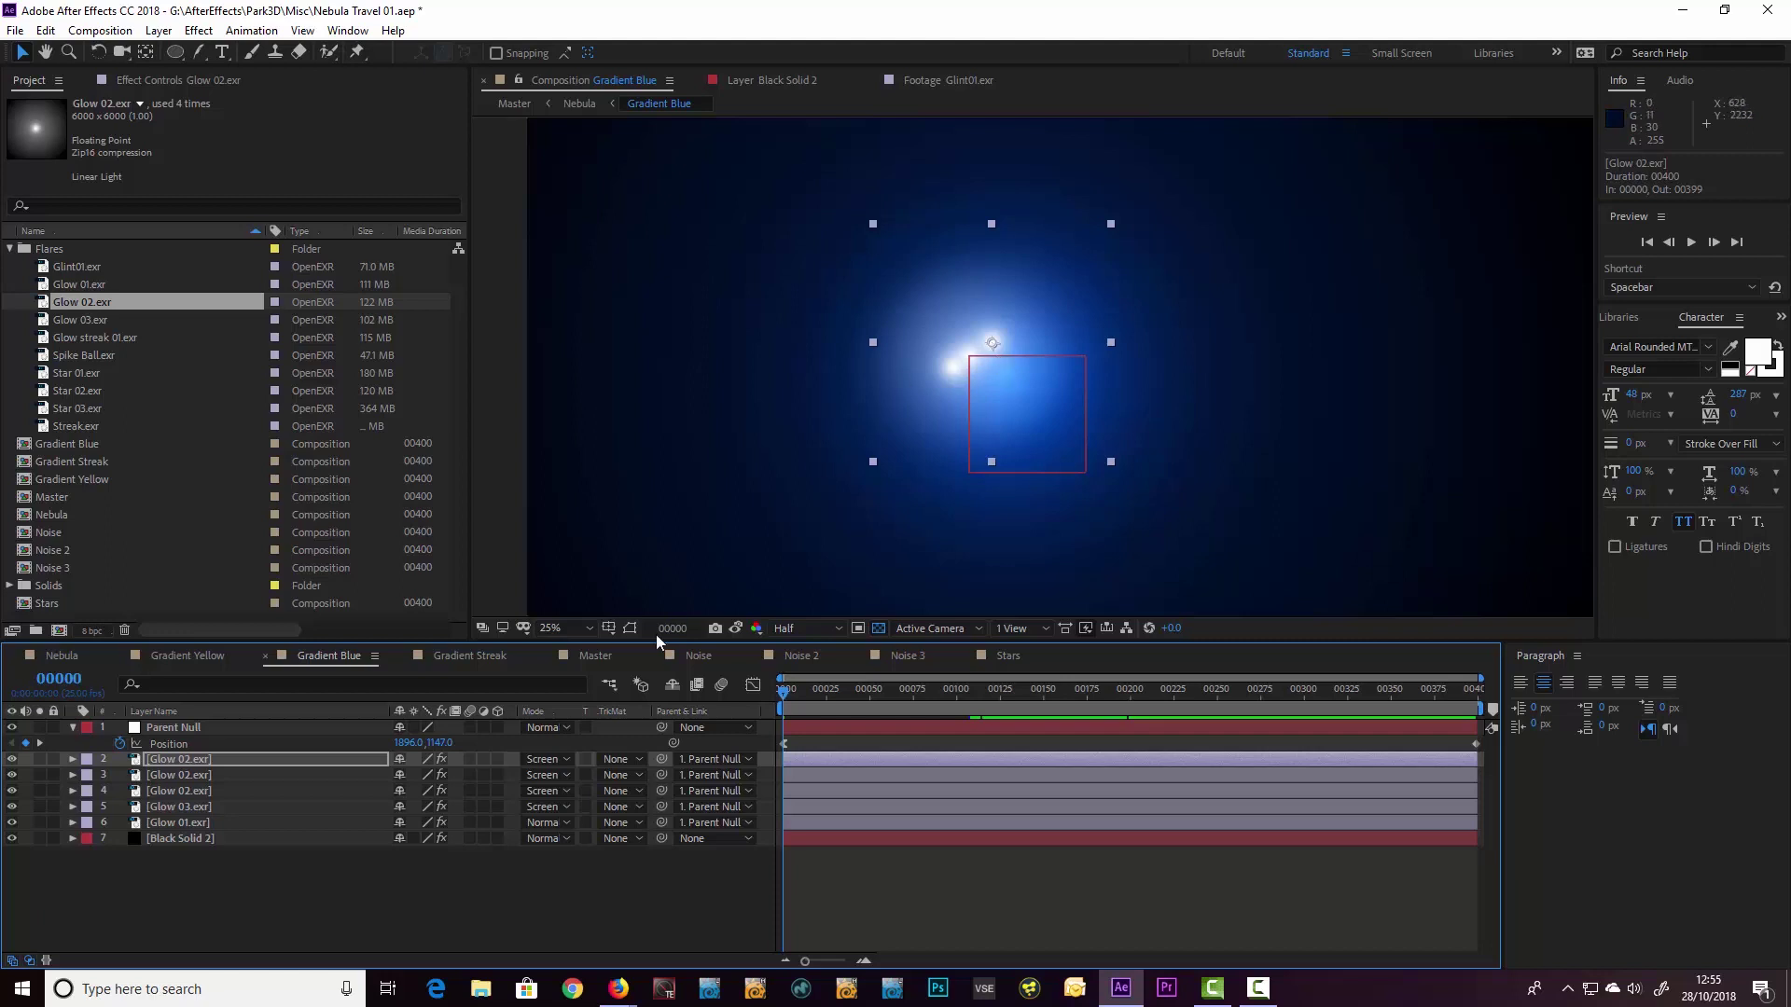
pyautogui.click(481, 658)
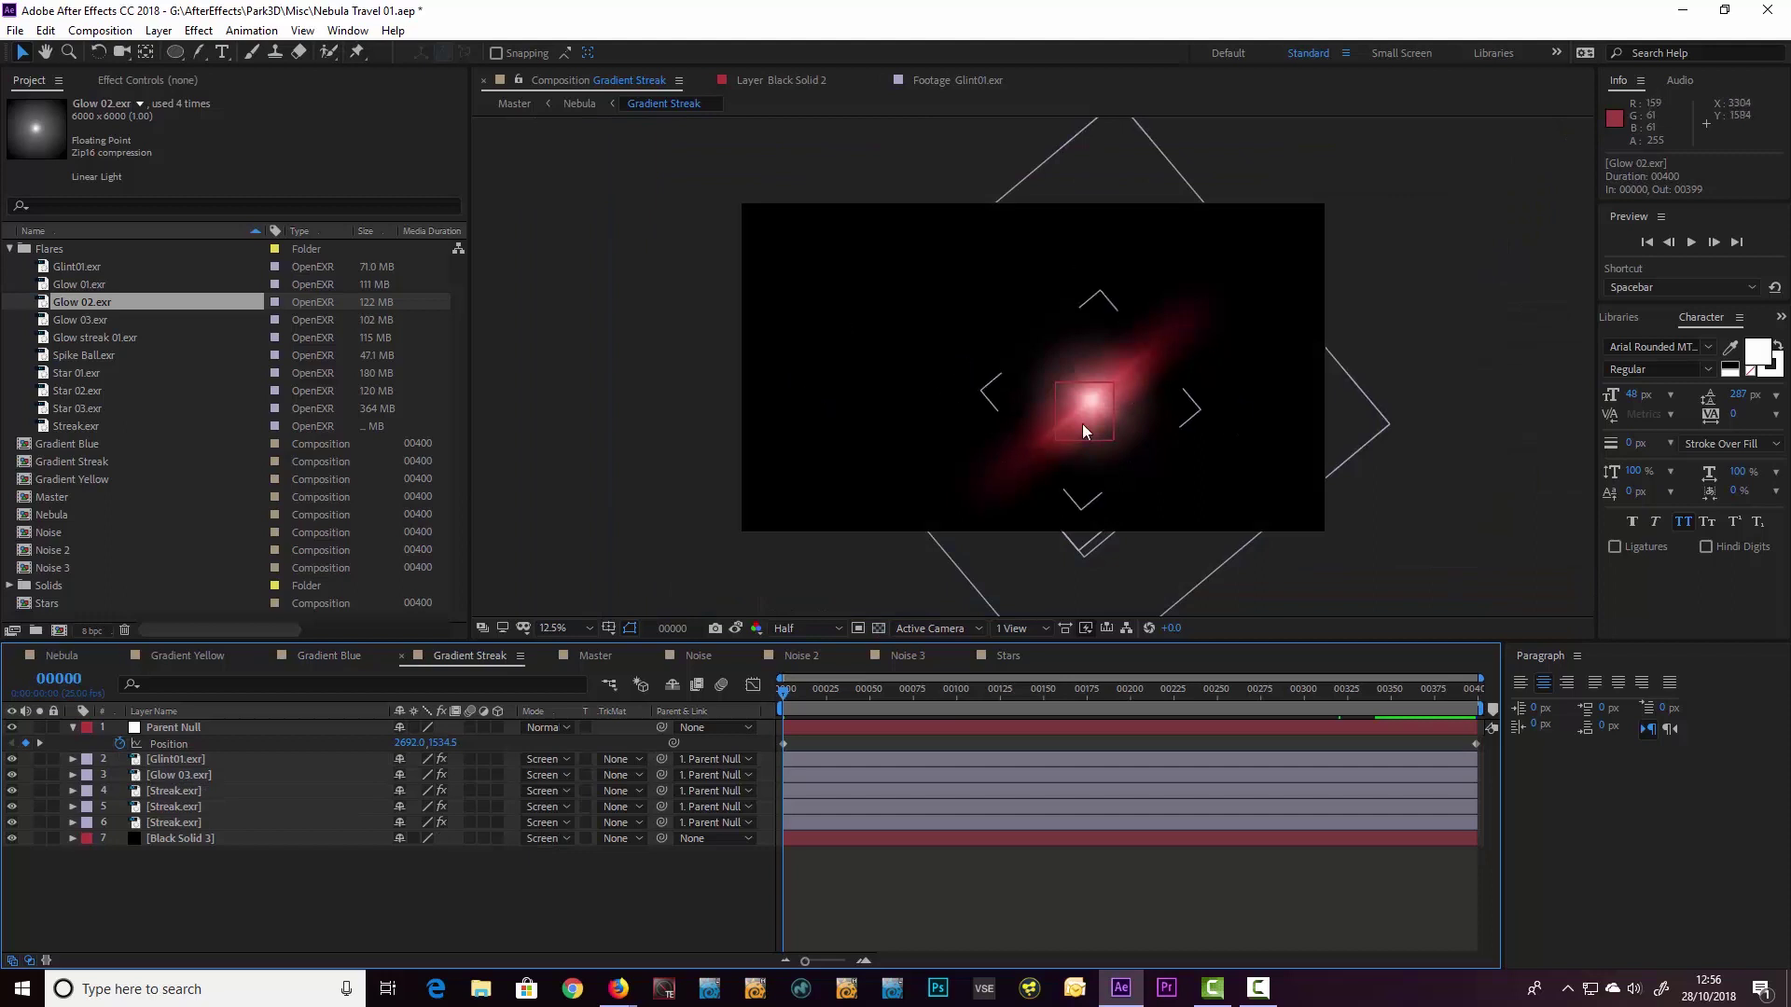
pyautogui.click(73, 729)
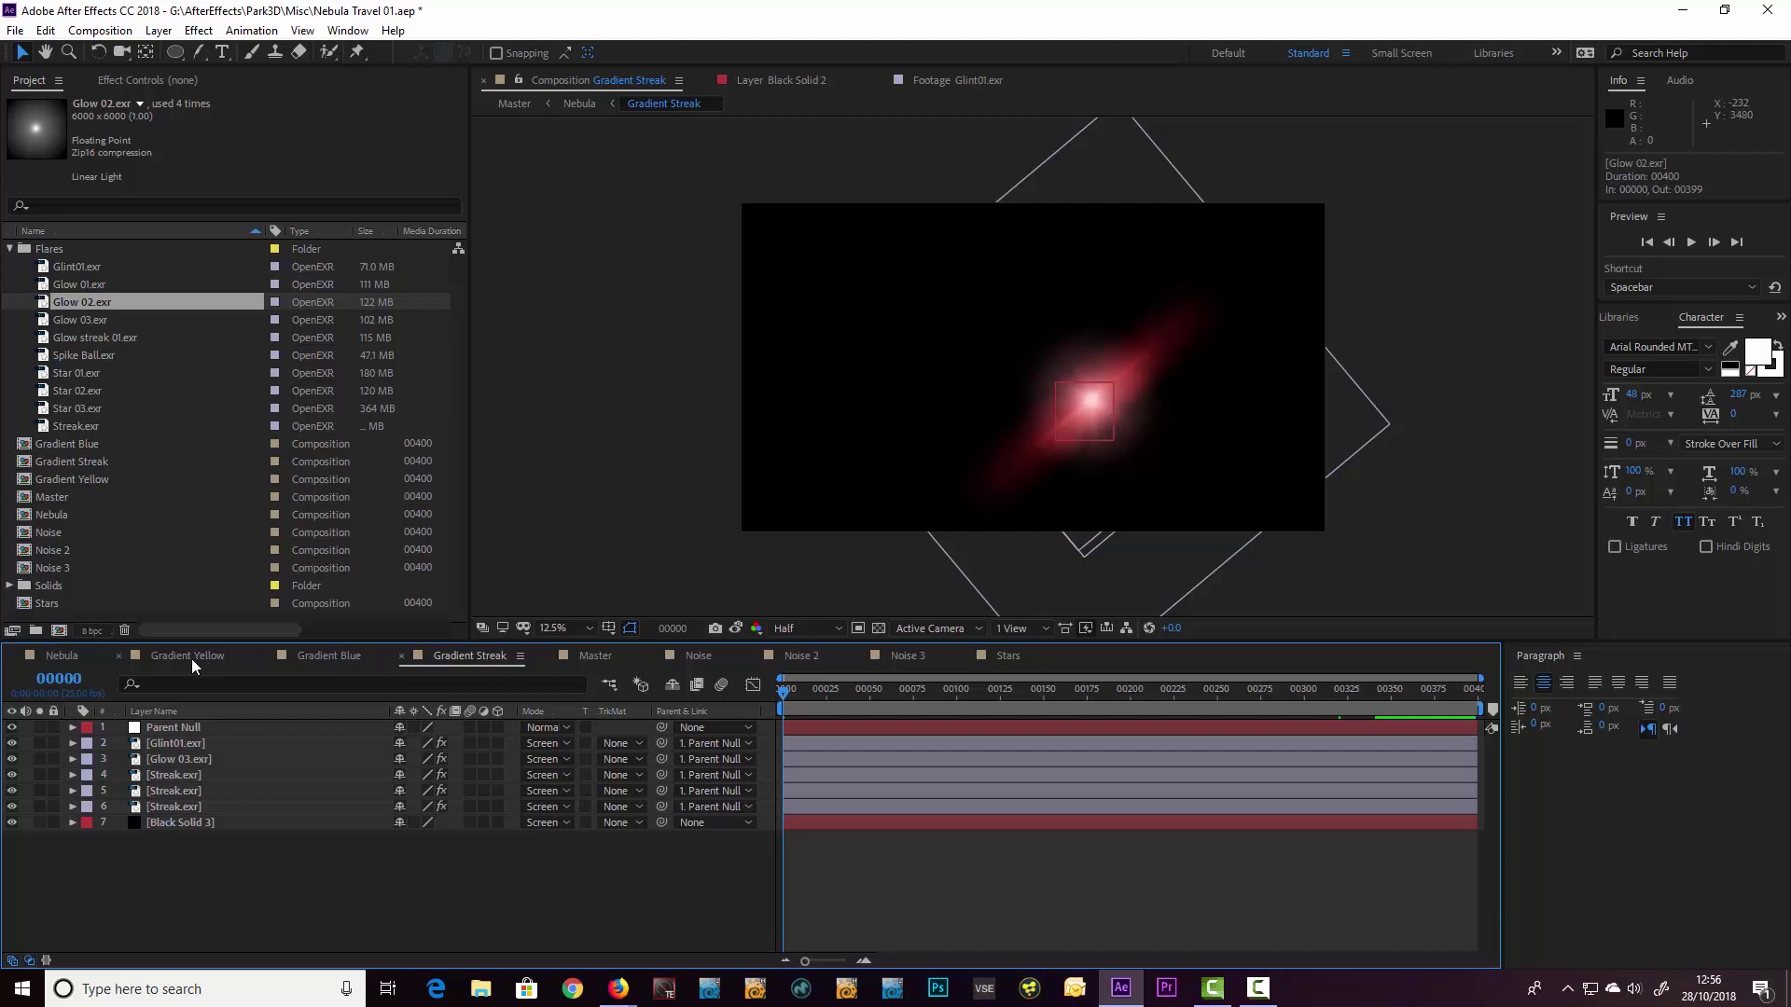
# Step: In Nebula, solo Gradient Yellow and check its Displacement Map, keeping Noise as the source
pyautogui.click(64, 655)
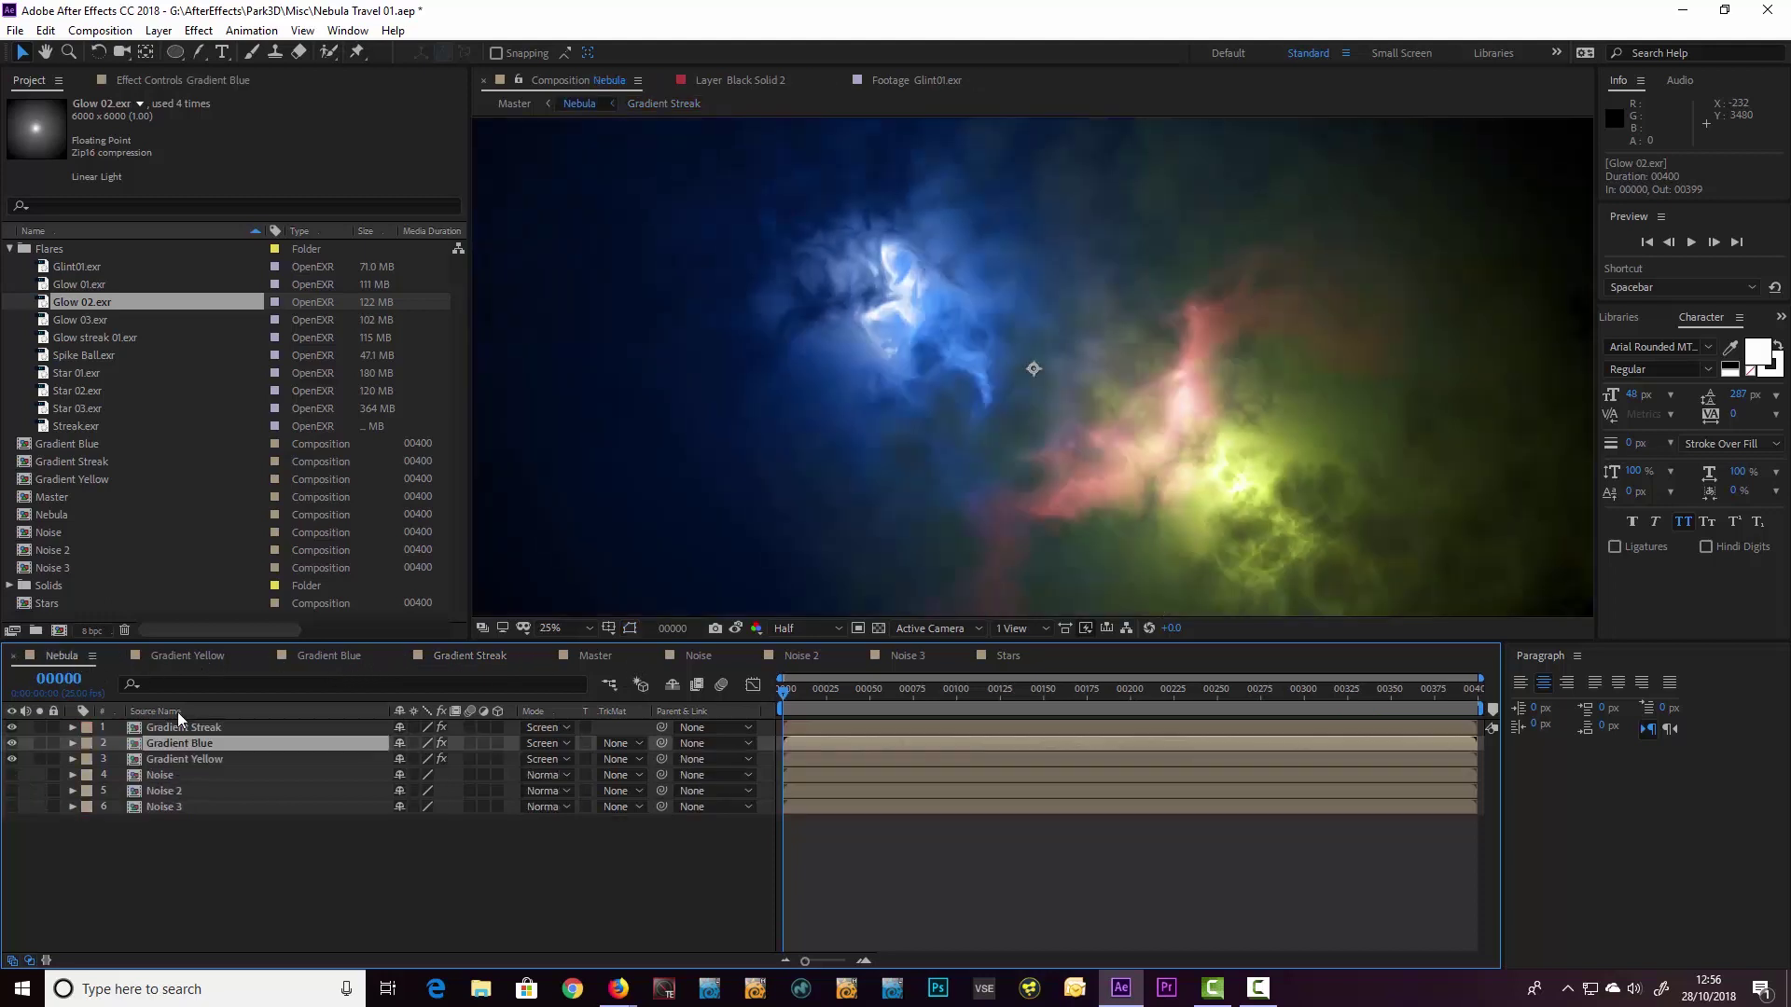
pyautogui.click(190, 759)
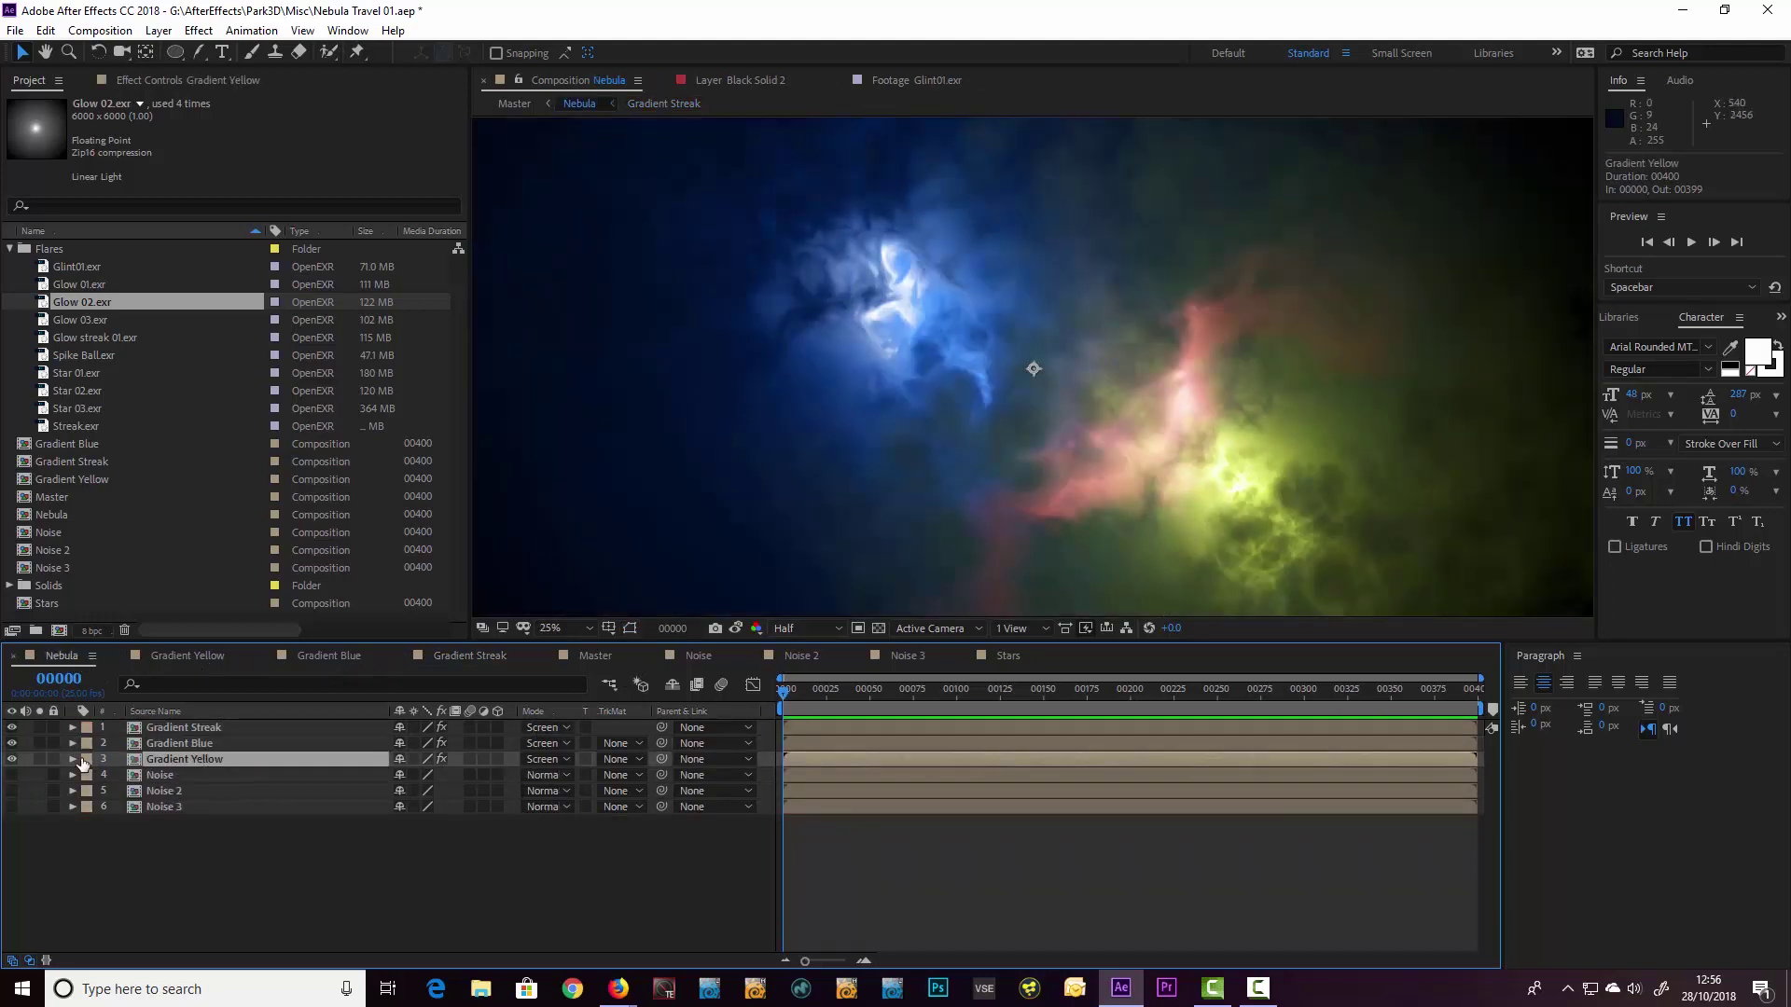
pyautogui.click(172, 81)
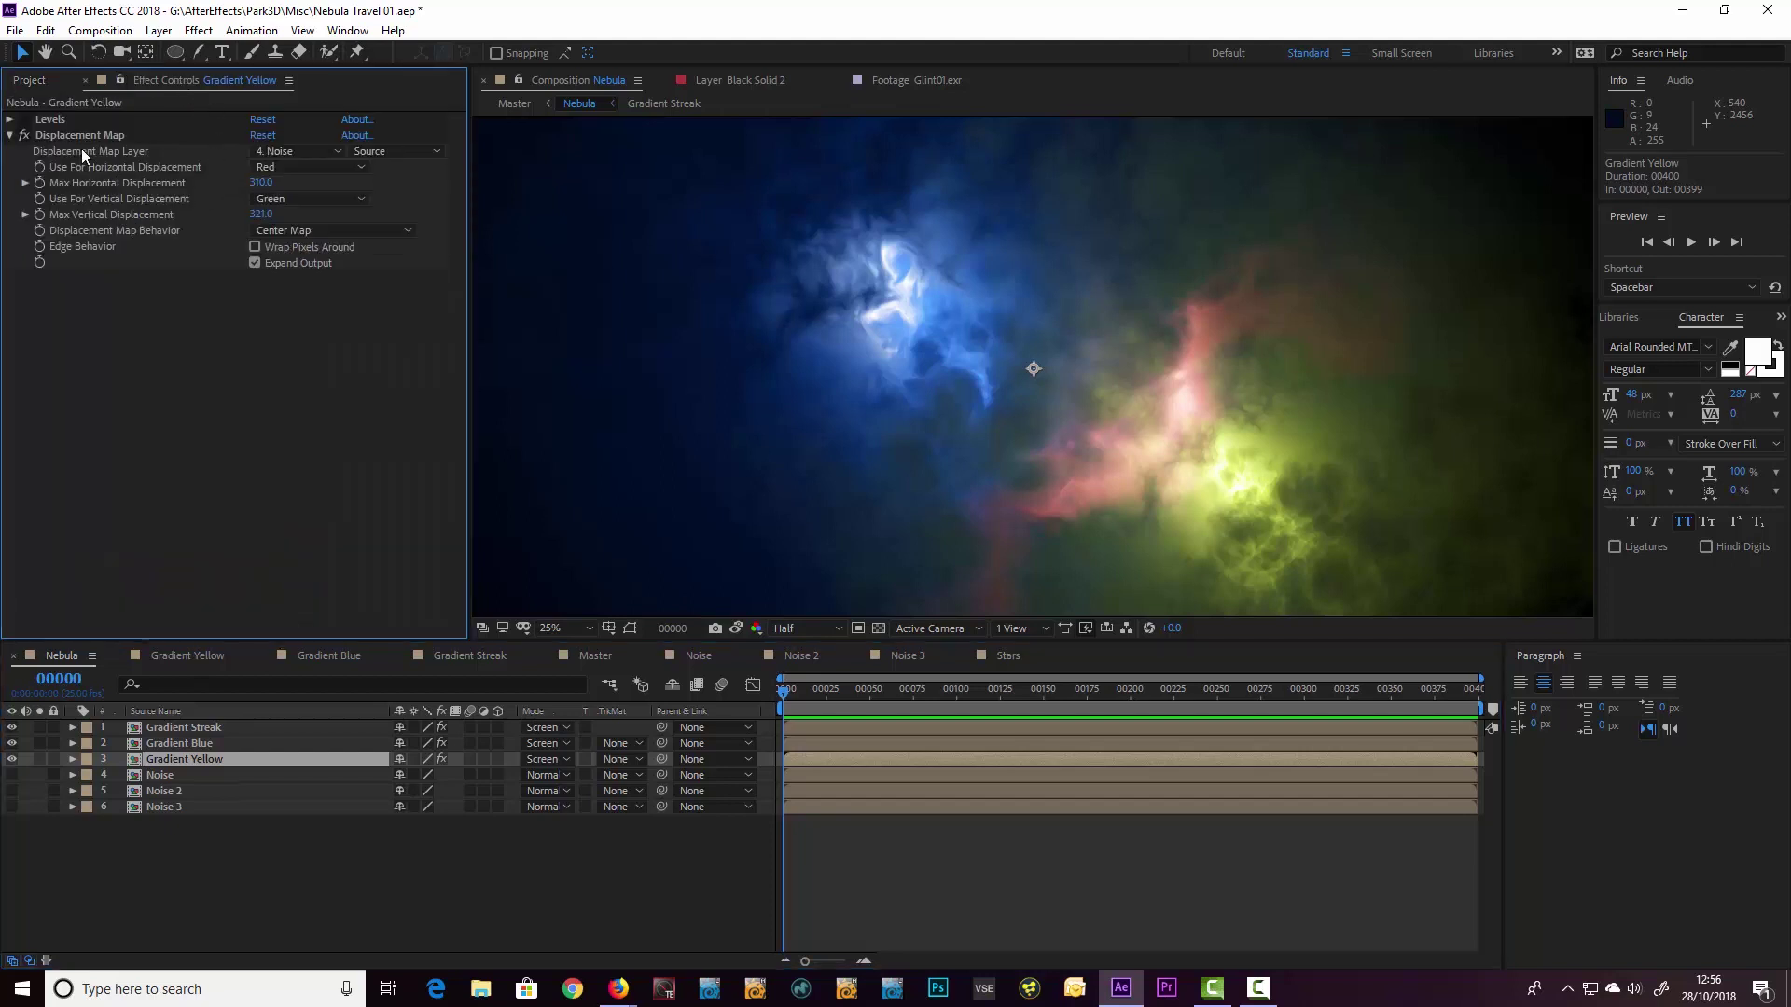
pyautogui.click(35, 131)
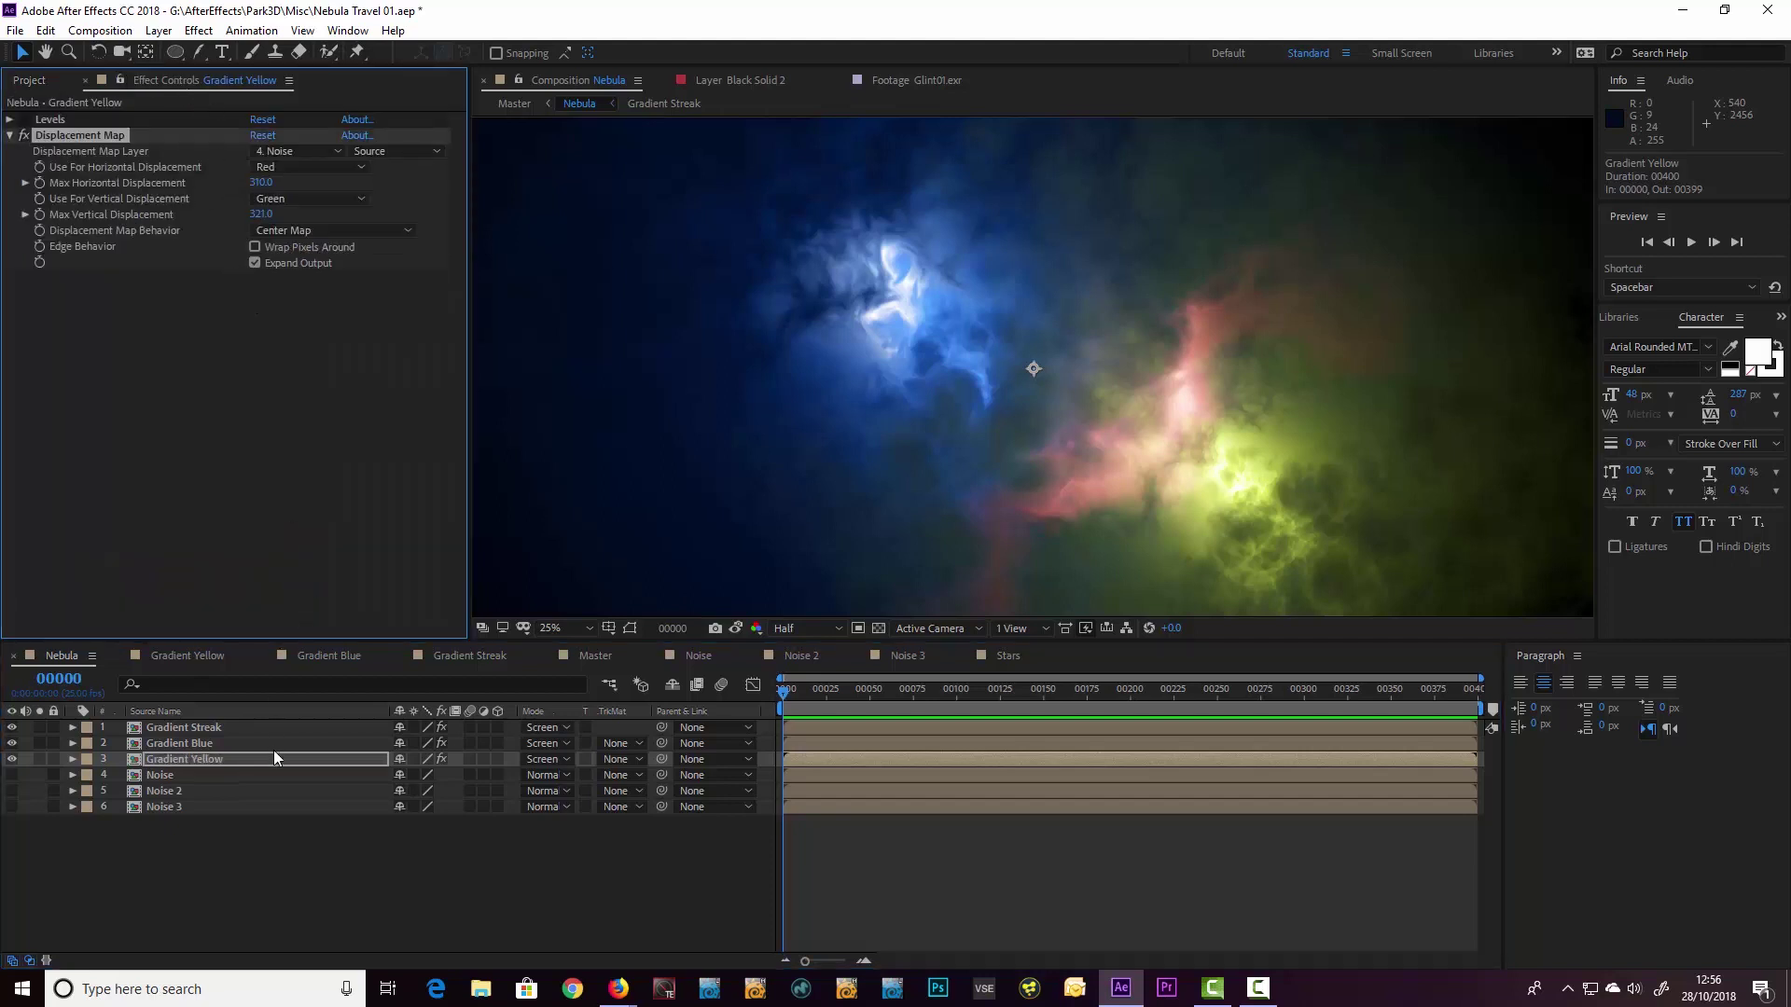
pyautogui.click(26, 136)
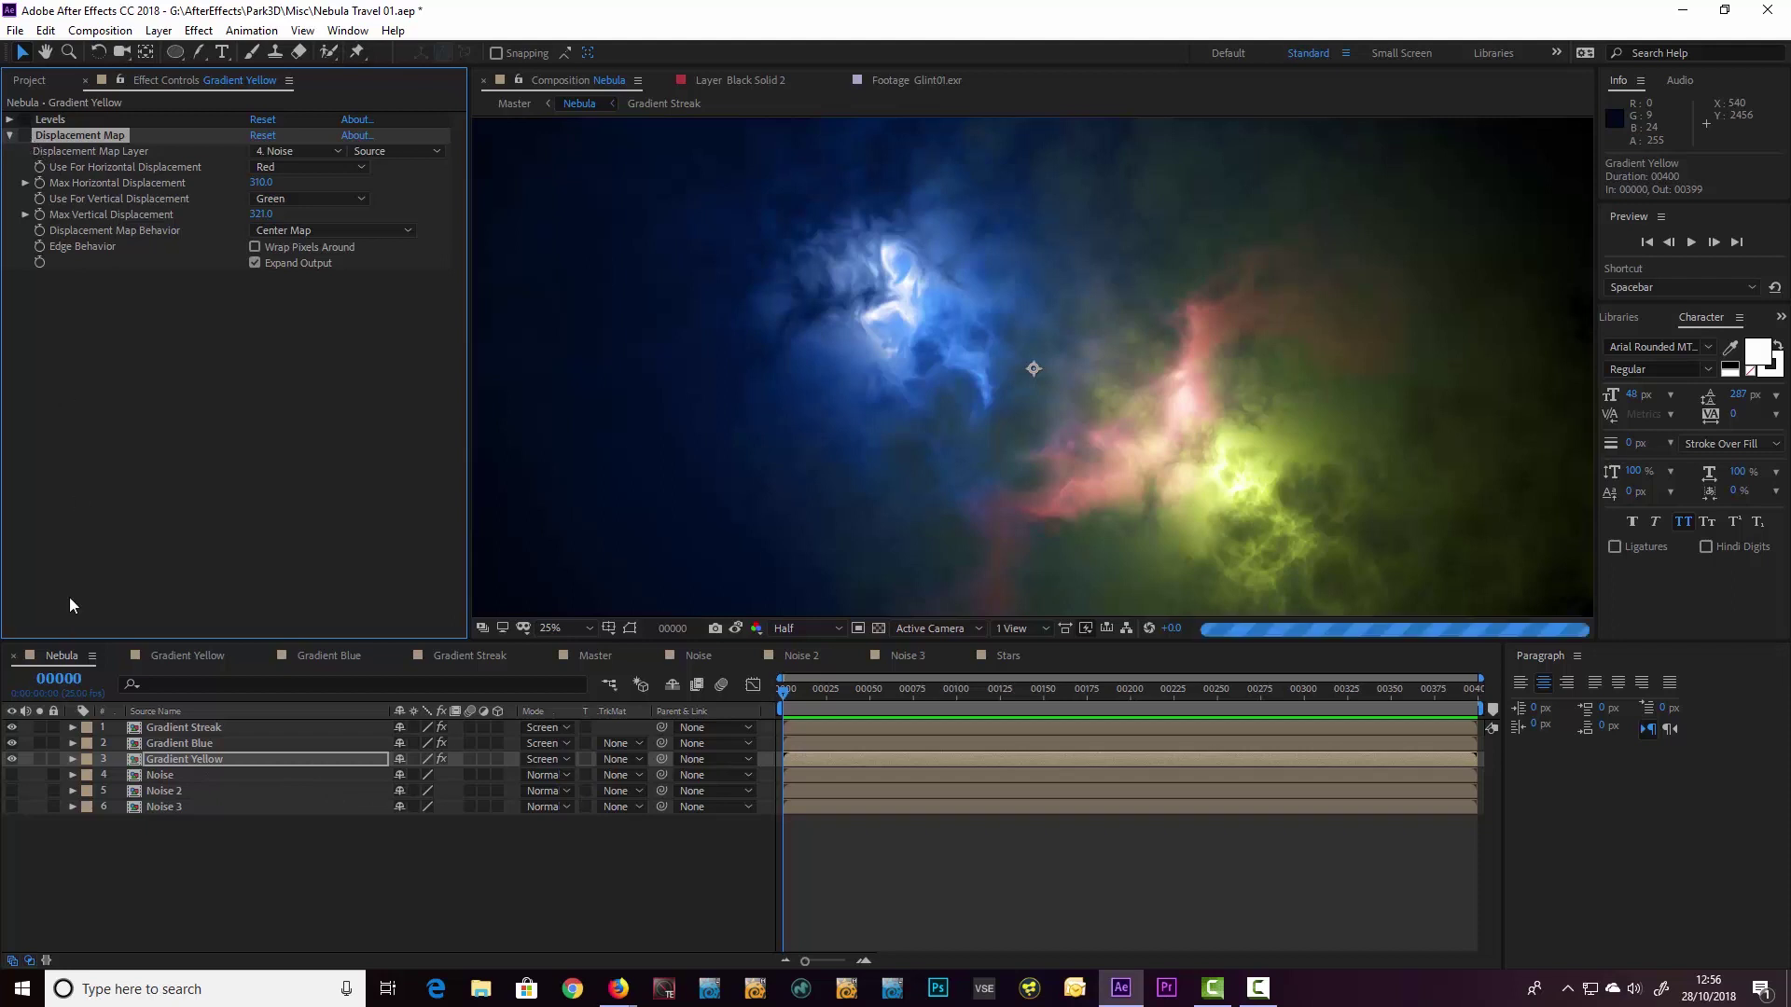
pyautogui.click(39, 758)
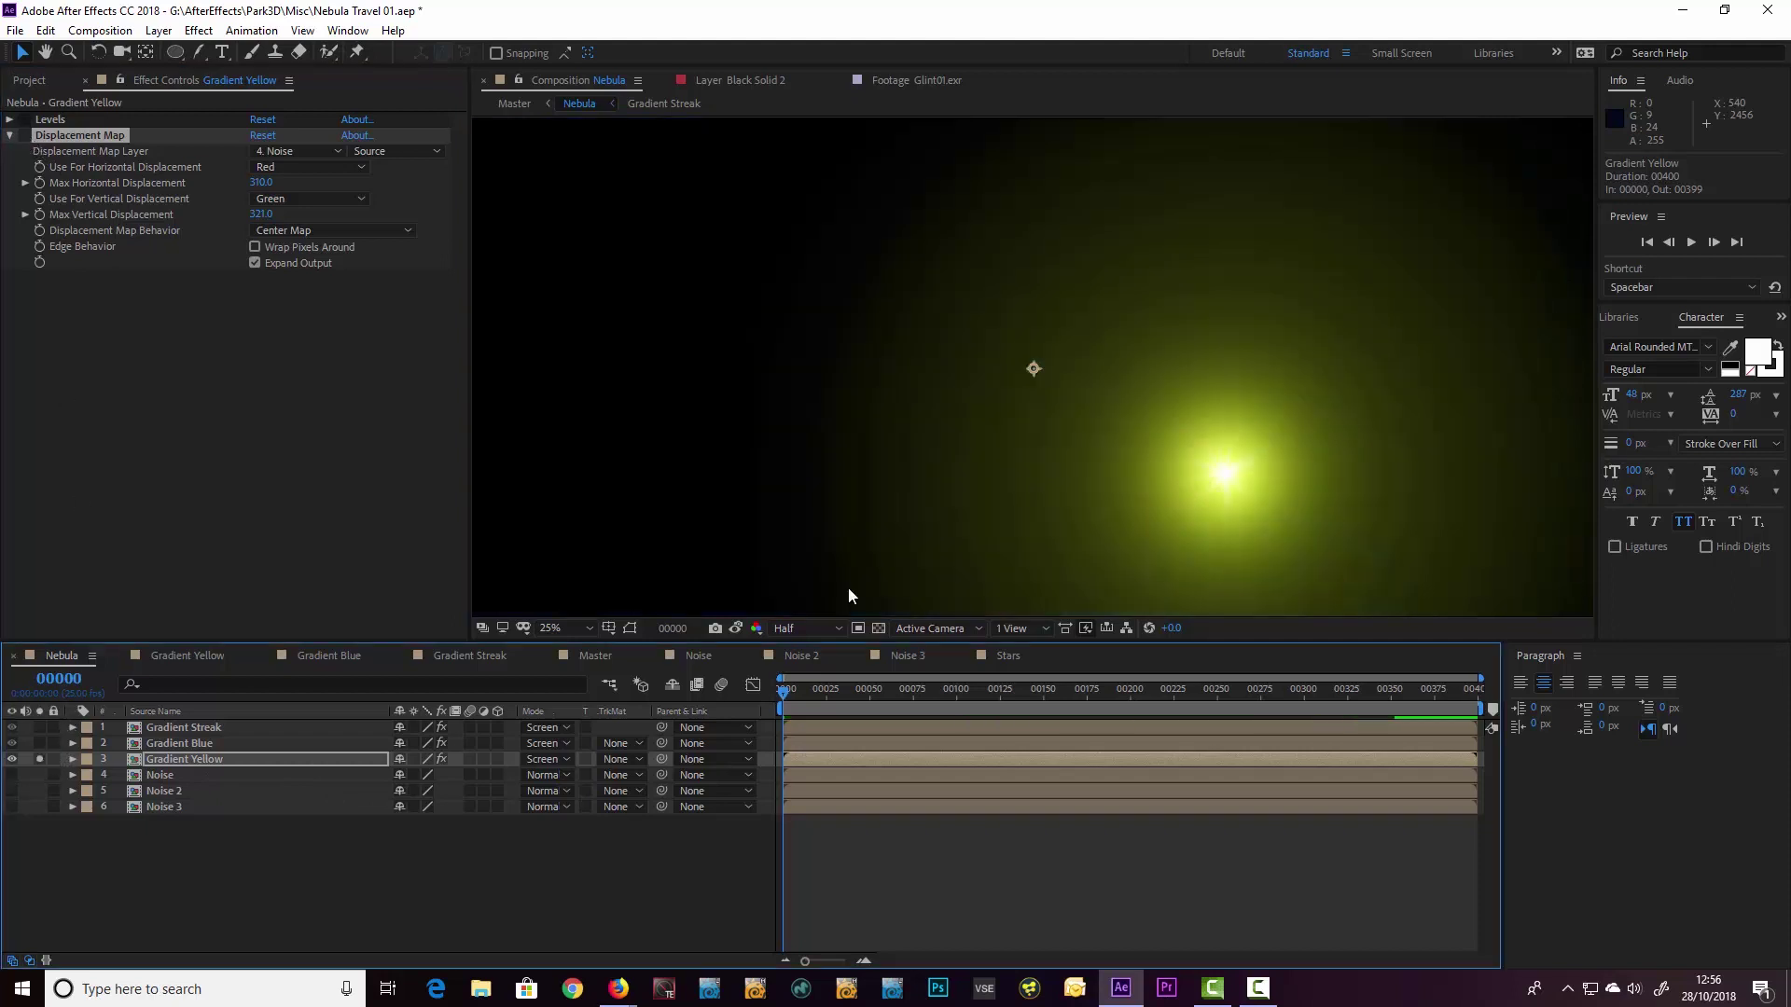
pyautogui.press(',')
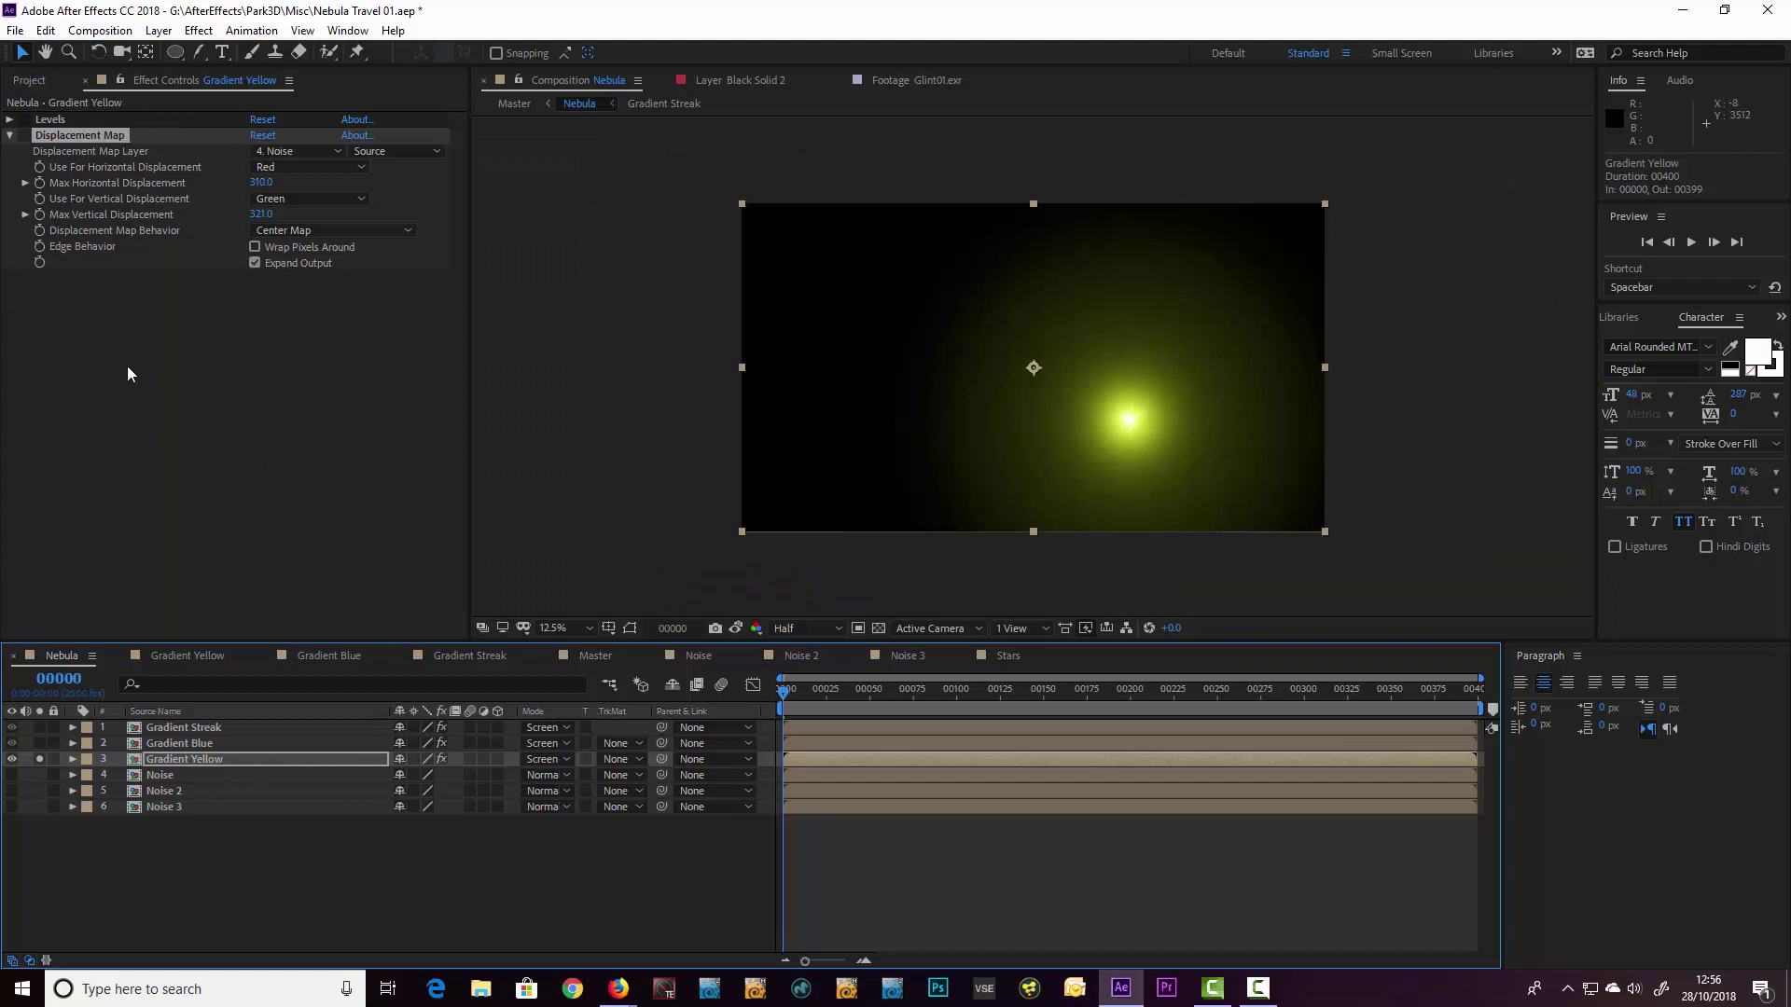
pyautogui.click(24, 136)
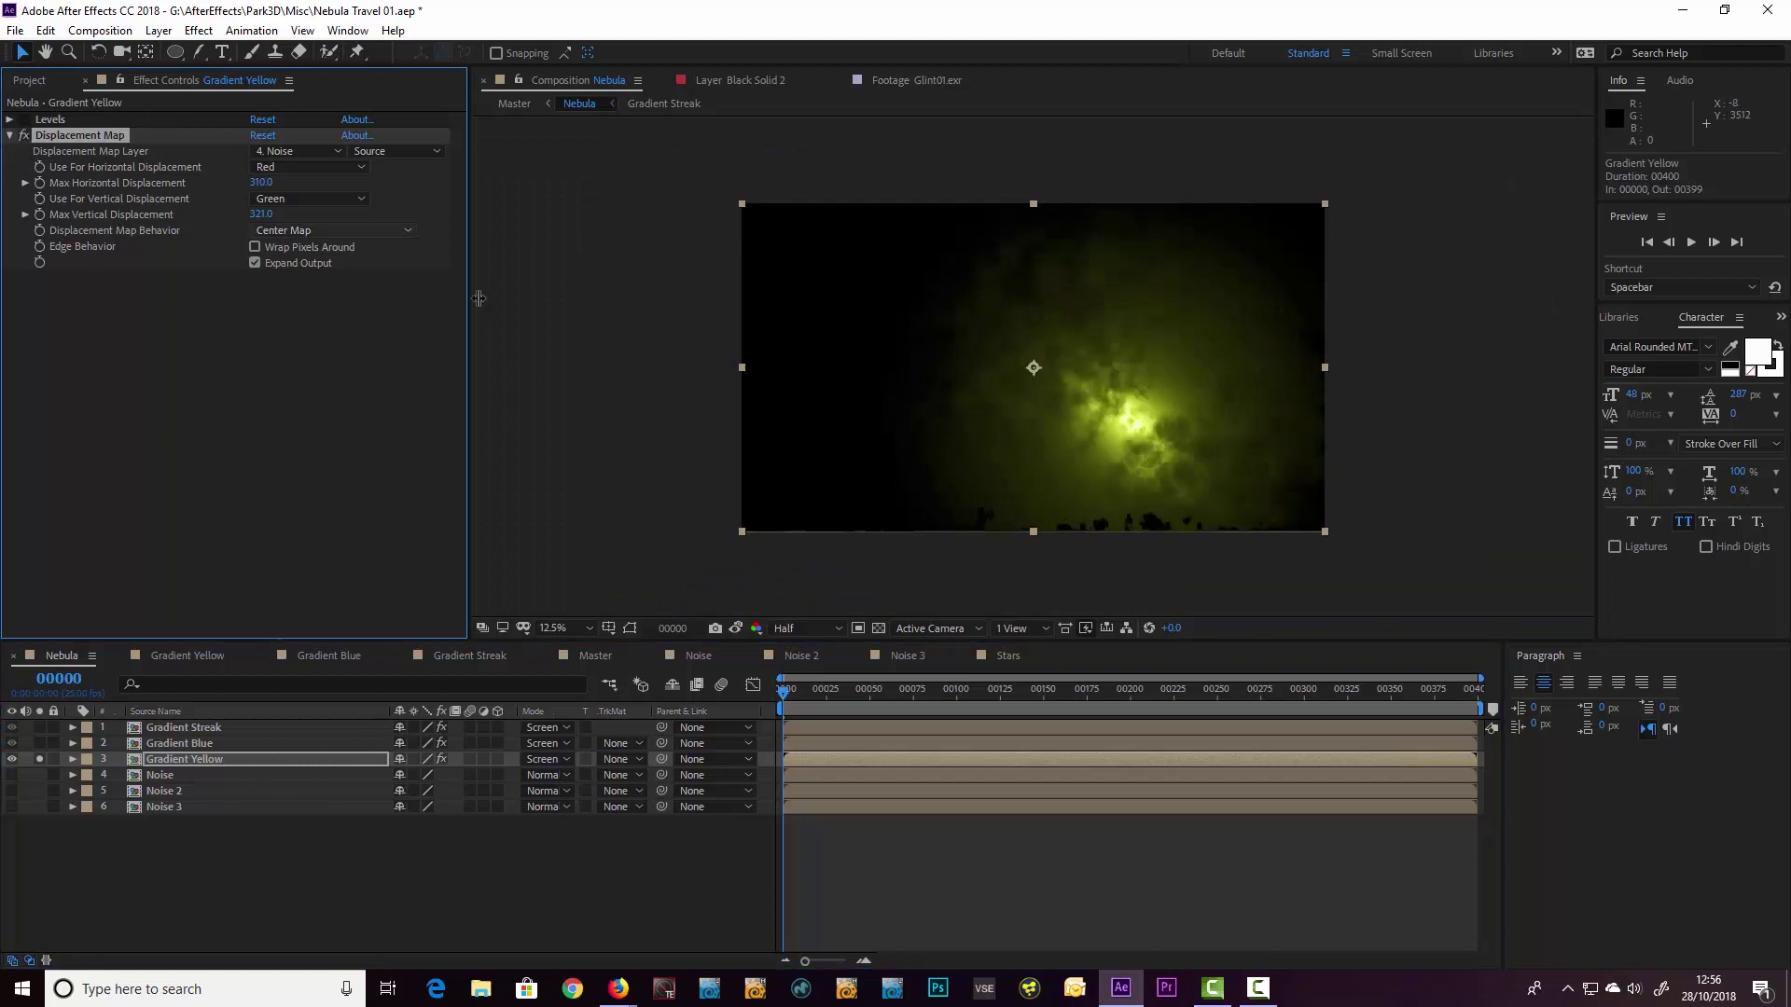
pyautogui.click(308, 151)
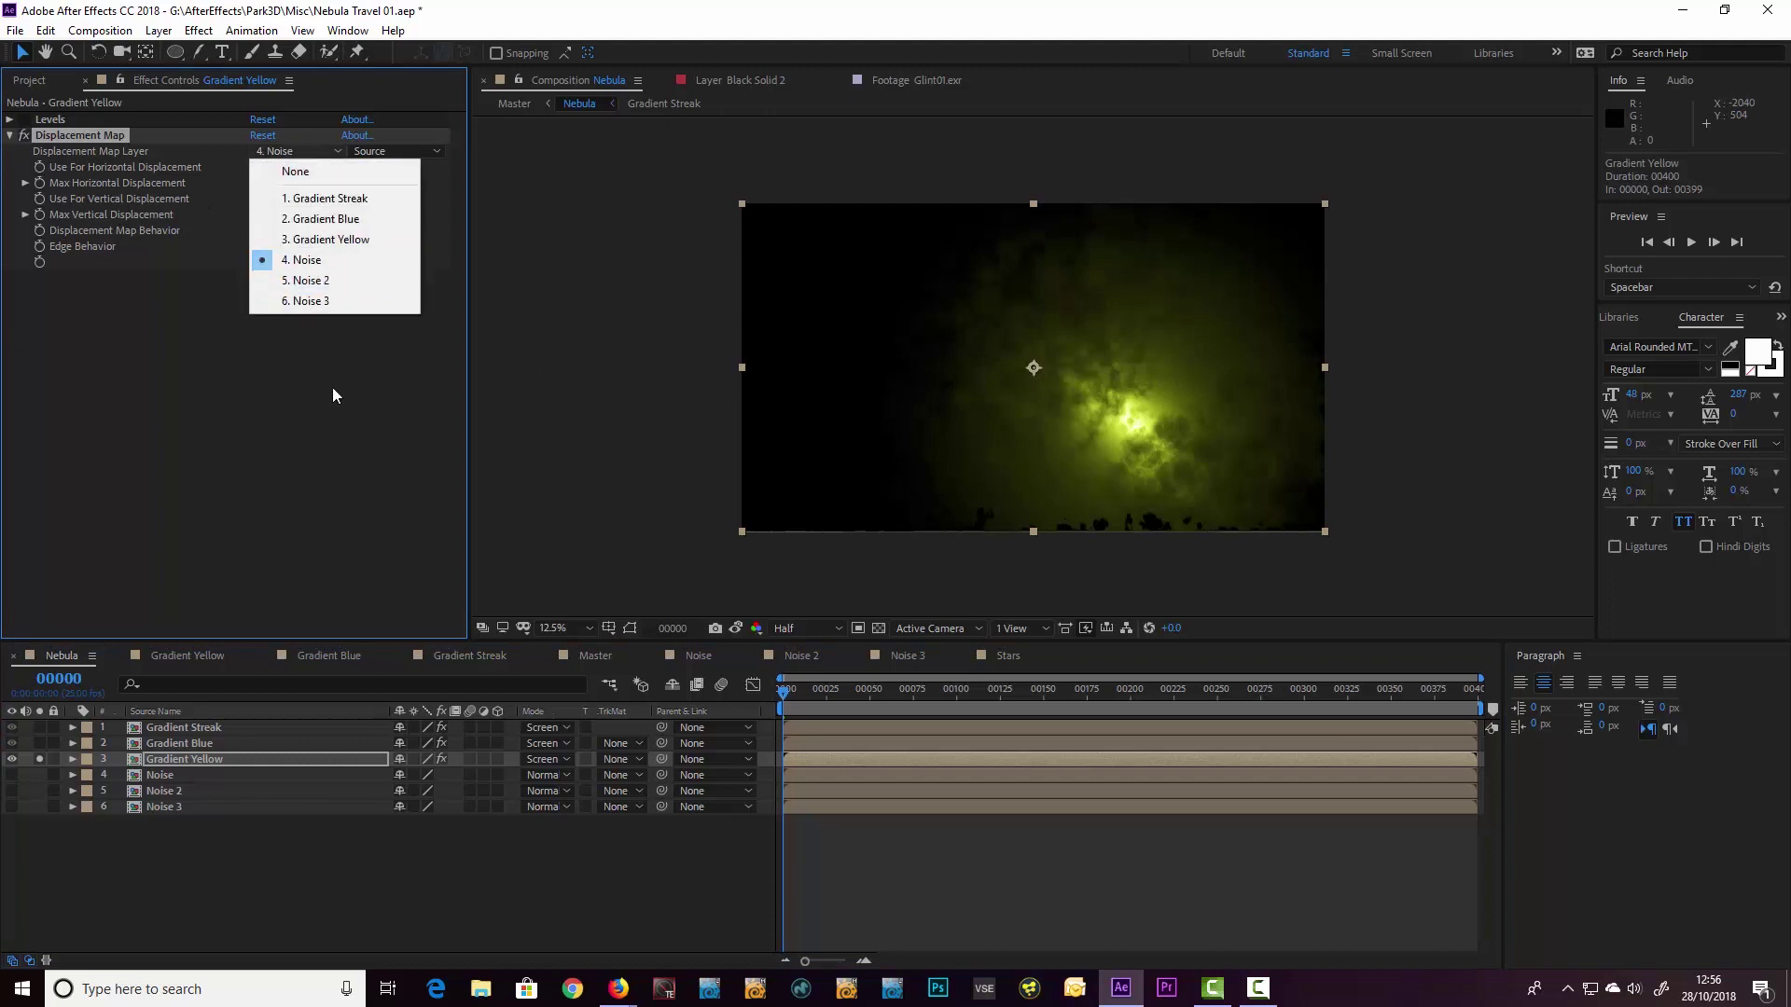
pyautogui.click(865, 696)
# Step: Step through frames 64 to 00218 at 50% zoom, panning to the bright yellow glow
pyautogui.moveTo(866, 695); pyautogui.dragTo(894, 691)
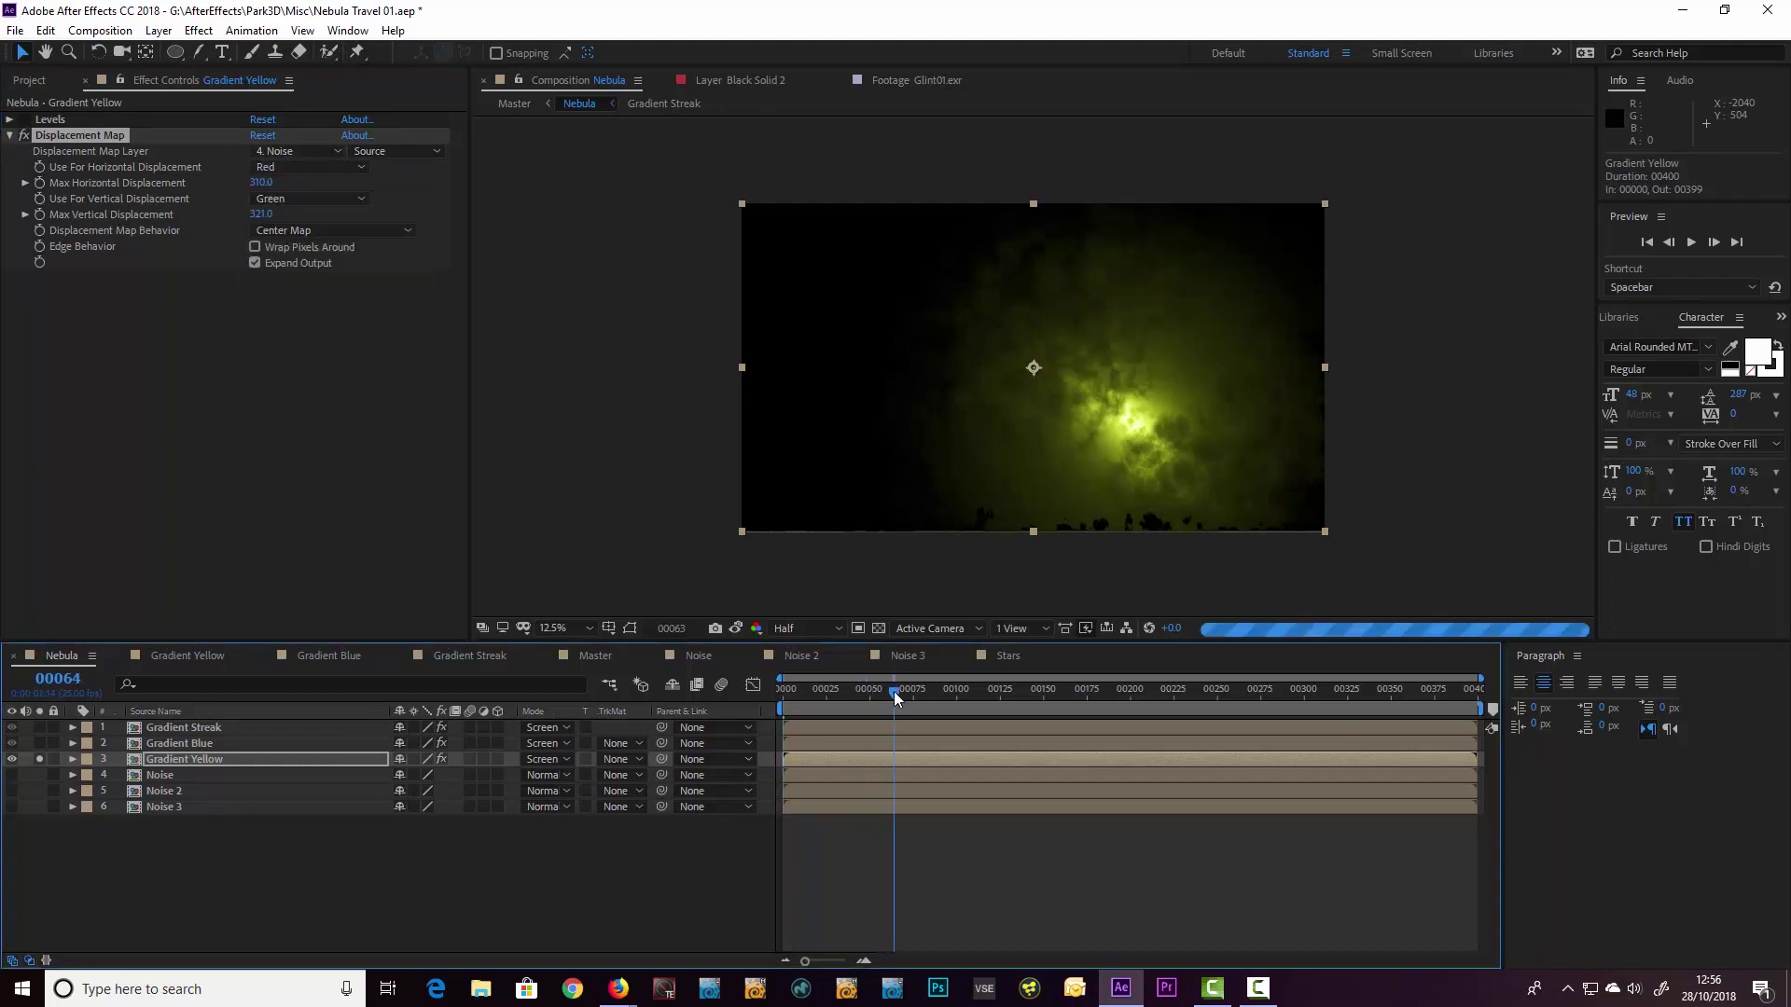
pyautogui.click(951, 690)
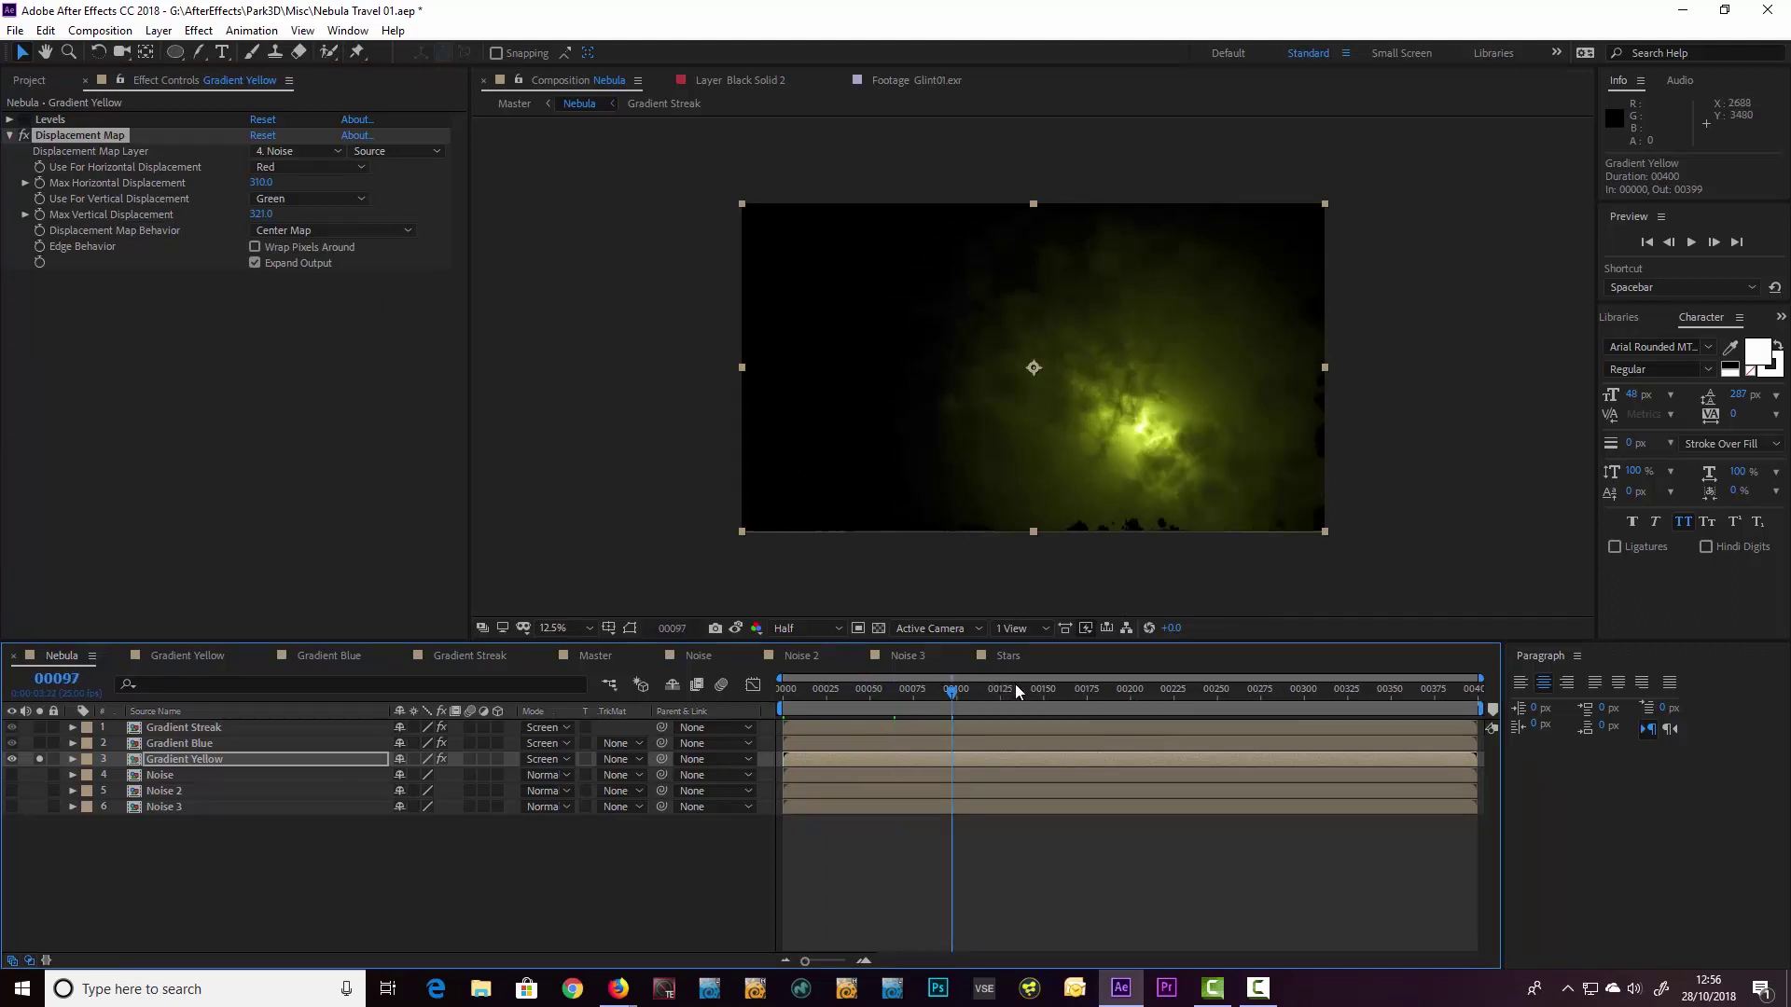
pyautogui.click(1016, 690)
pyautogui.click(1098, 690)
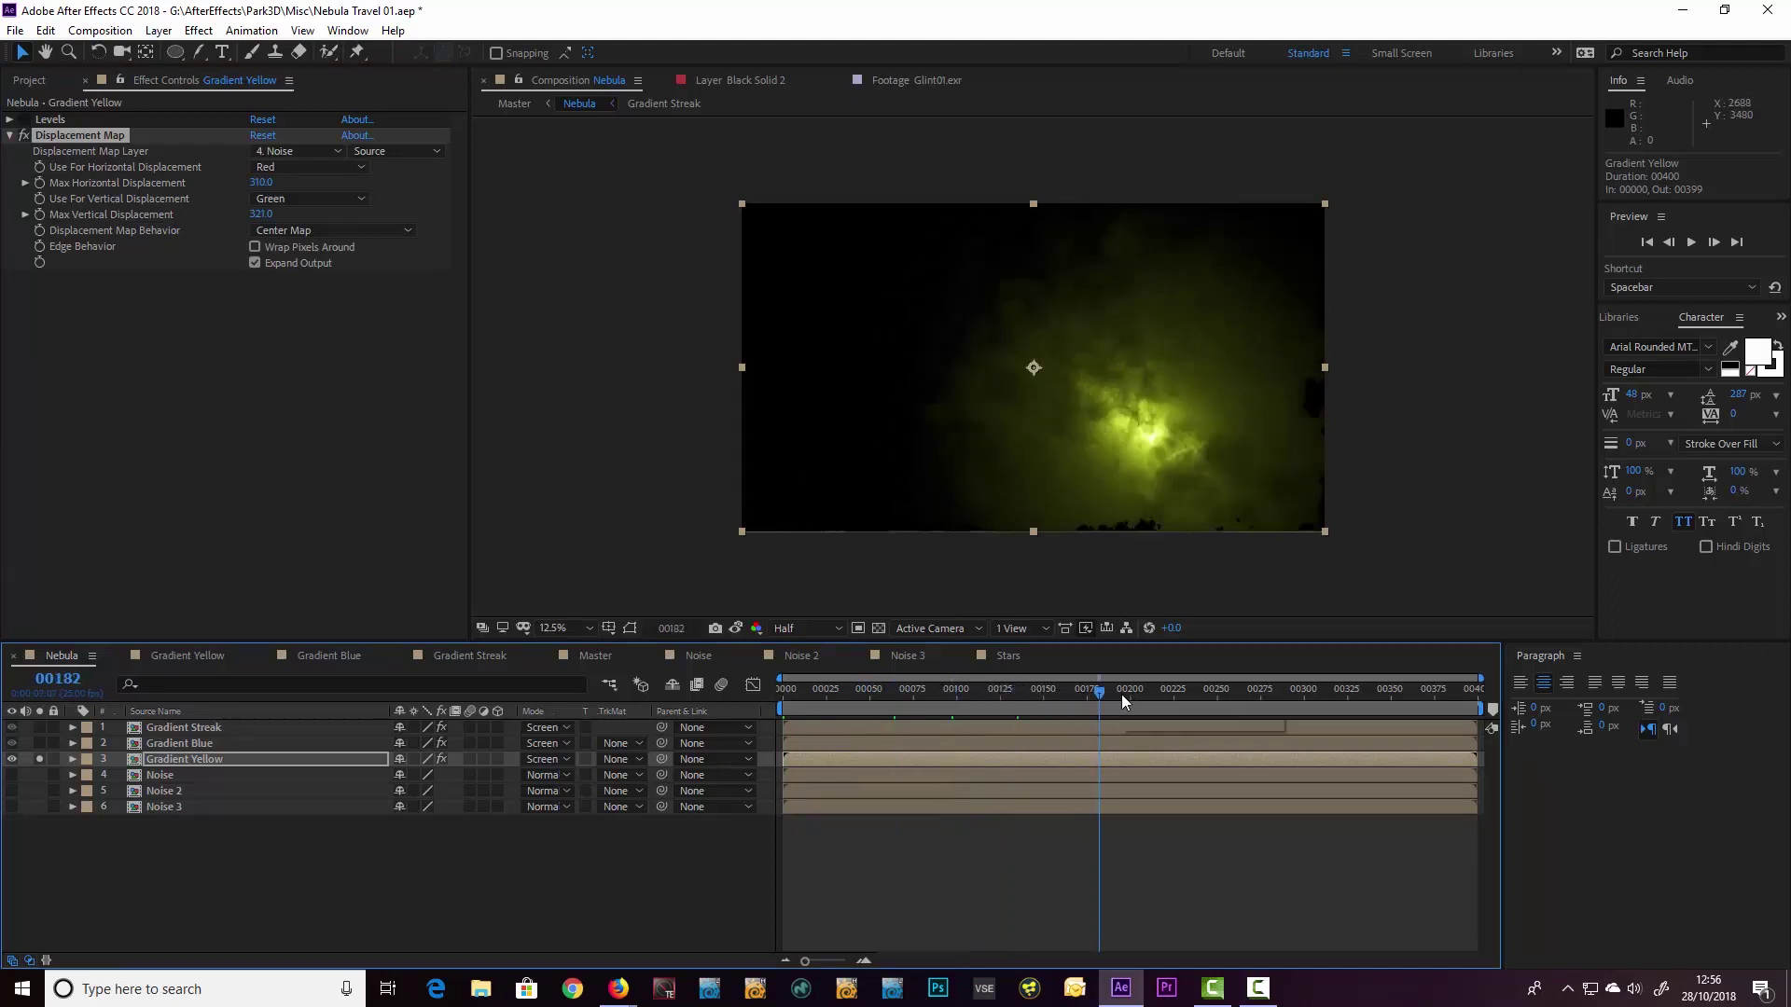
pyautogui.press('.')
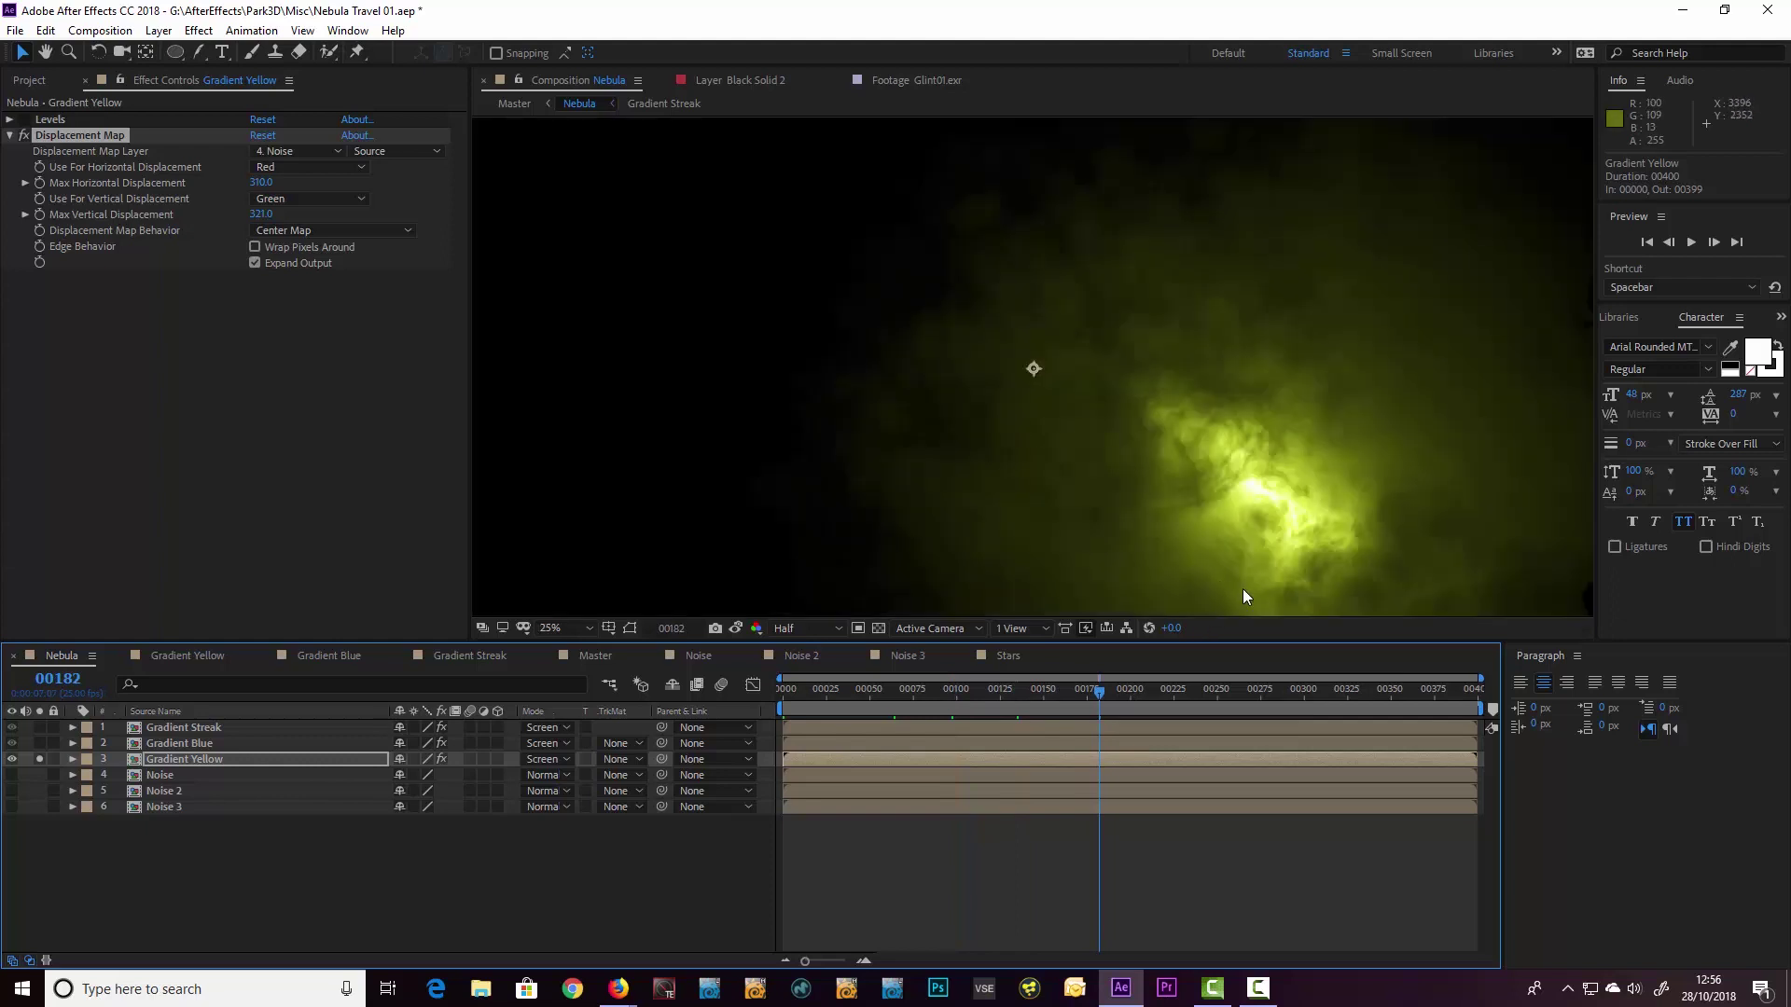
pyautogui.press('h')
pyautogui.moveTo(1118, 482); pyautogui.dragTo(1072, 467)
pyautogui.press('.')
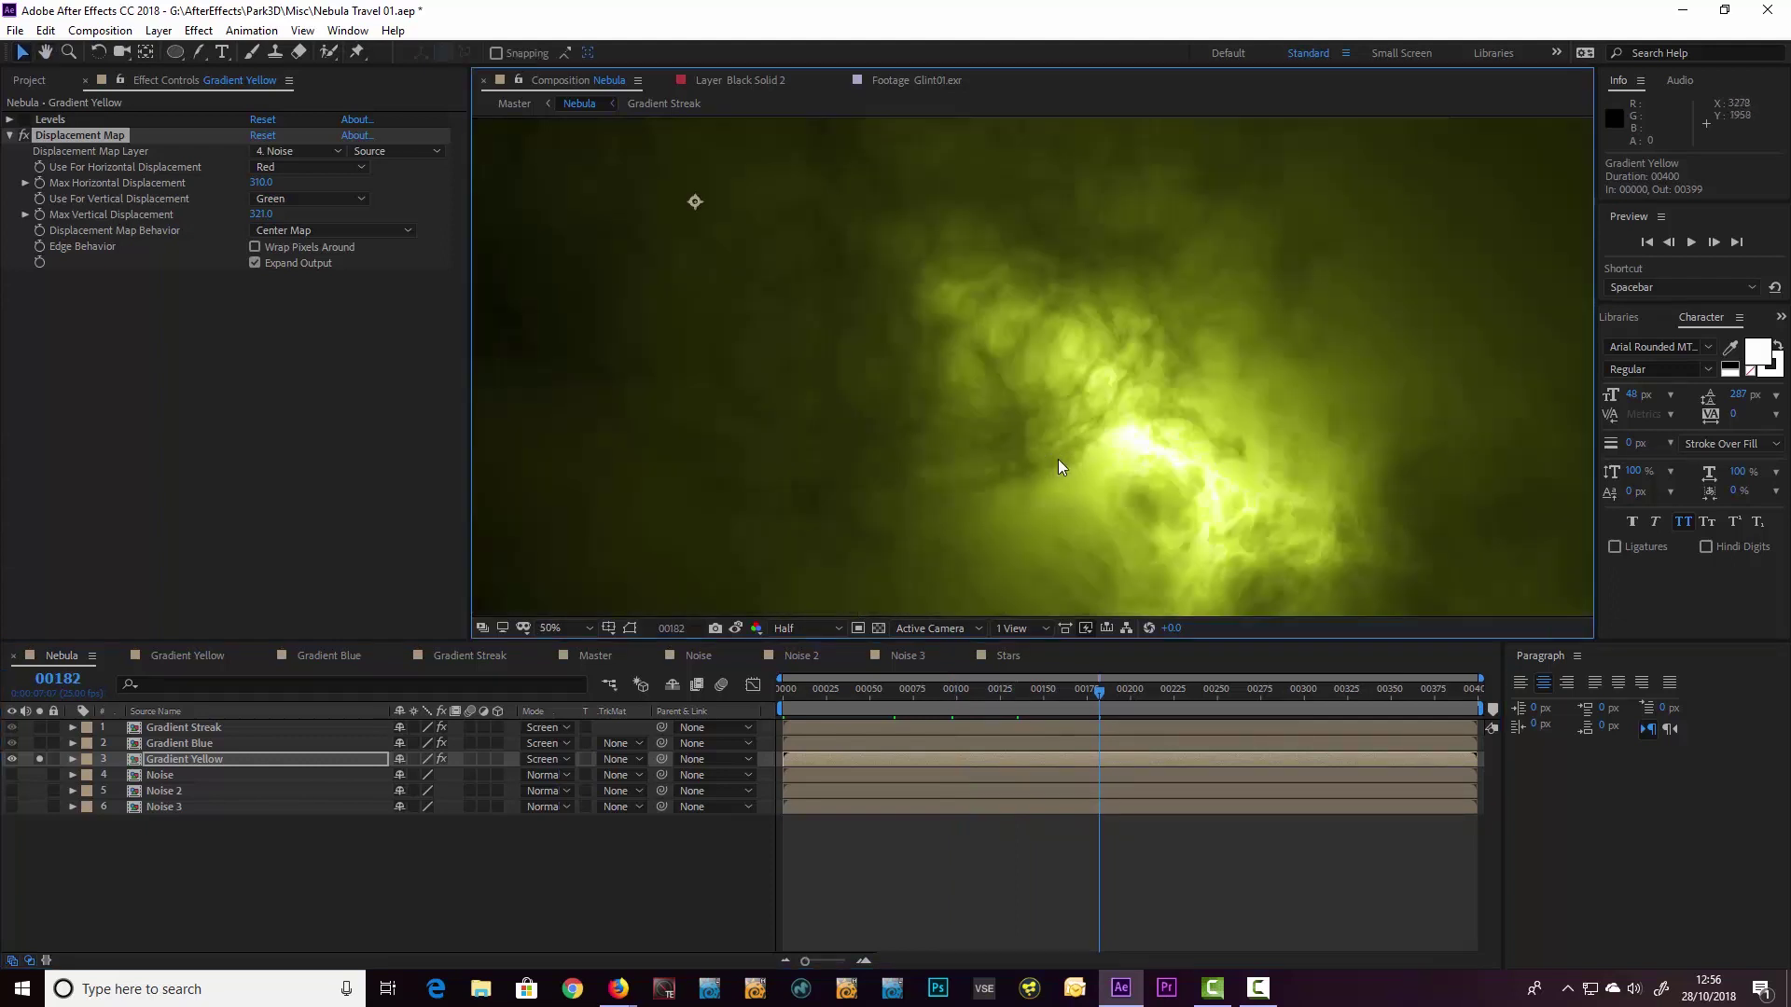
pyautogui.press('v')
pyautogui.click(1162, 690)
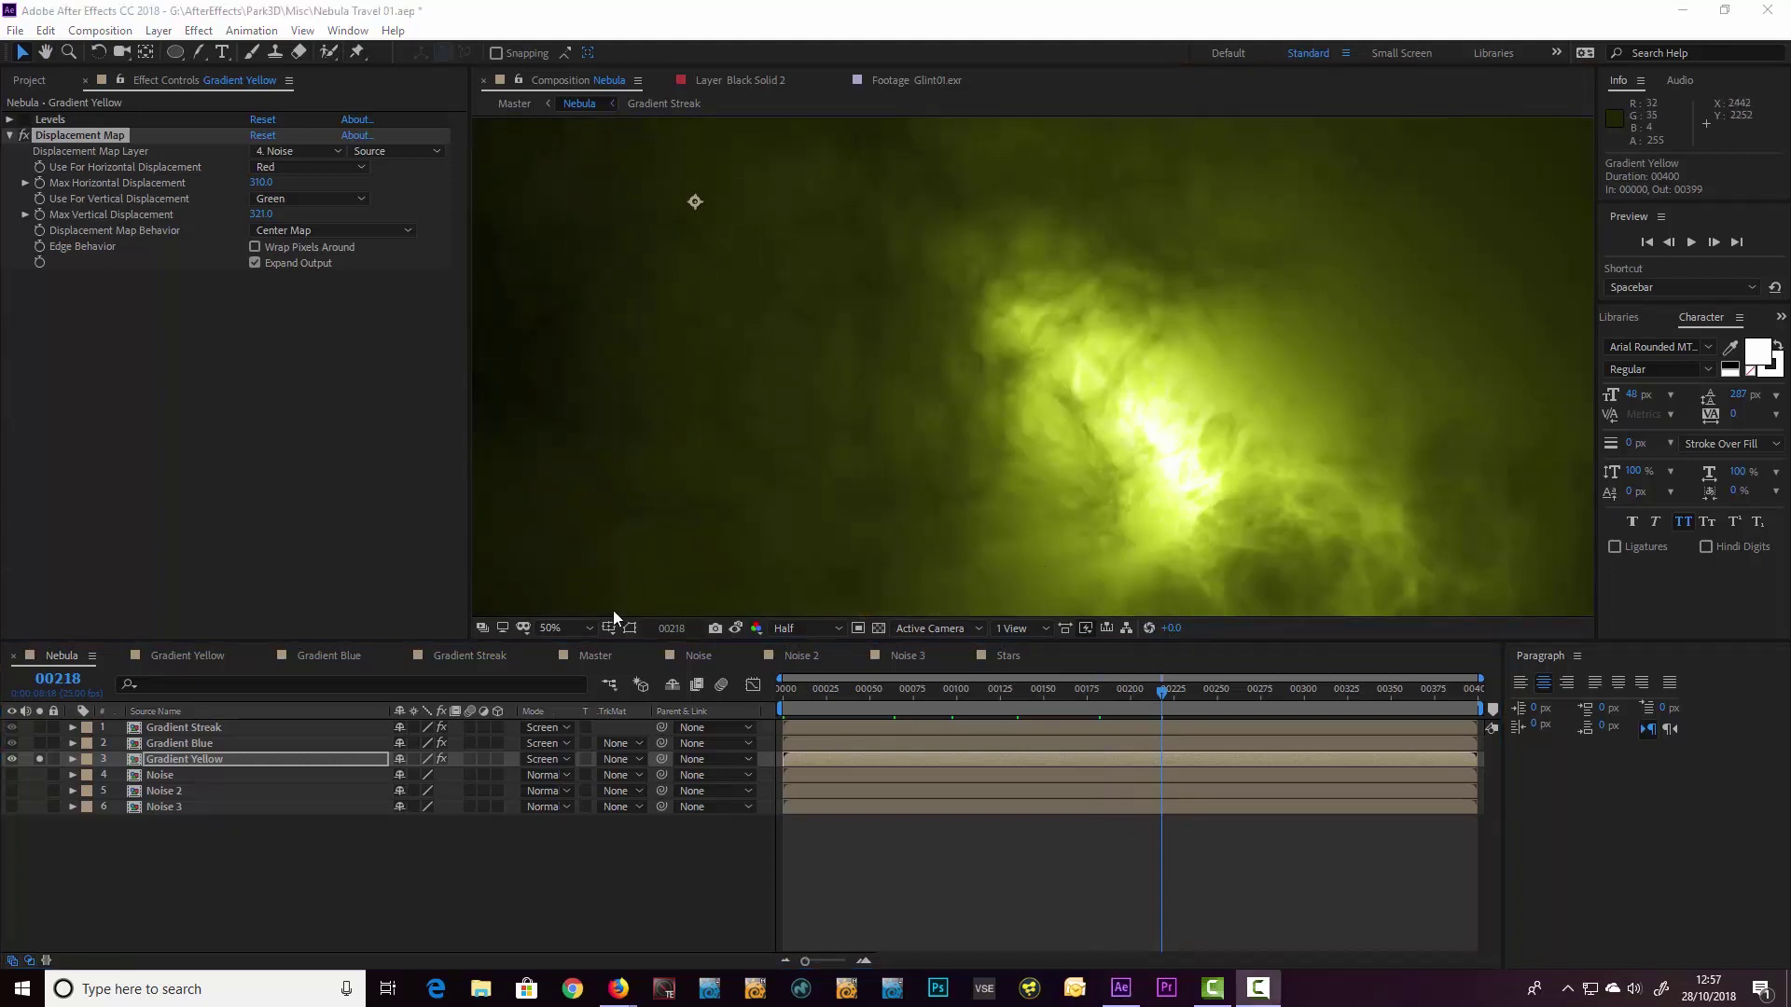
# Step: Solo Gradient Blue and lower its Displacement Map's Max Horizontal Displacement to about 200
pyautogui.click(38, 758)
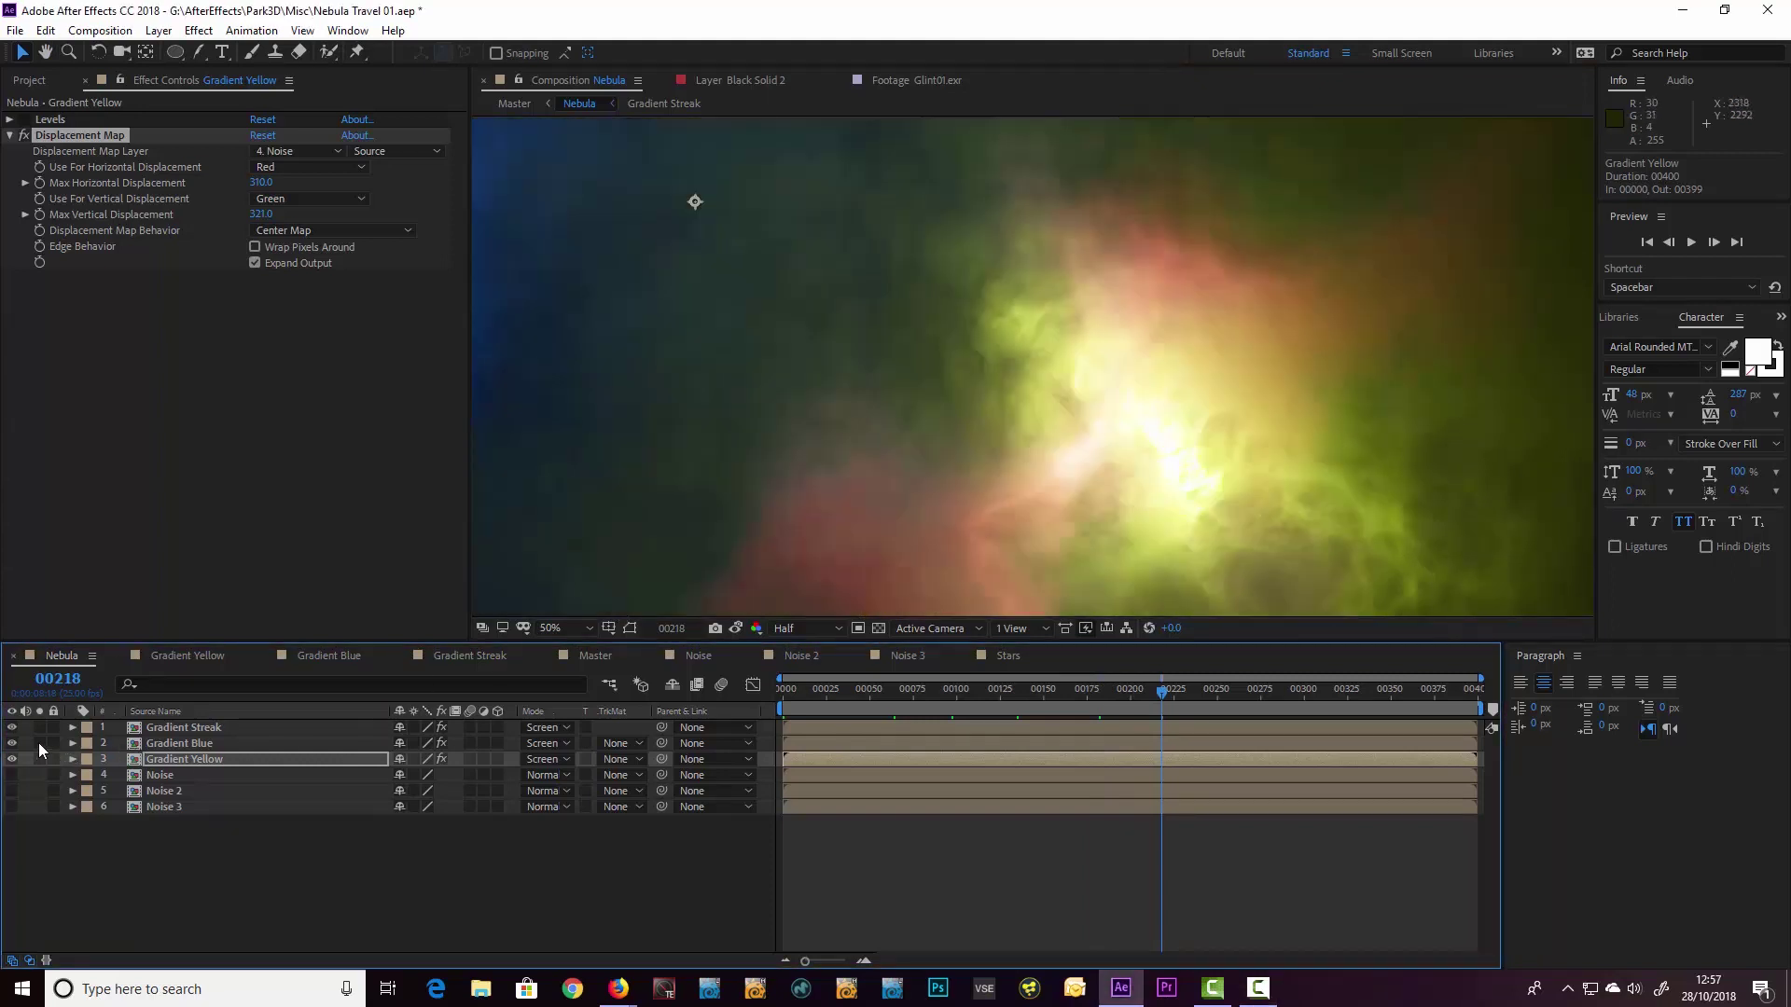
pyautogui.click(38, 743)
pyautogui.click(171, 743)
pyautogui.press('h')
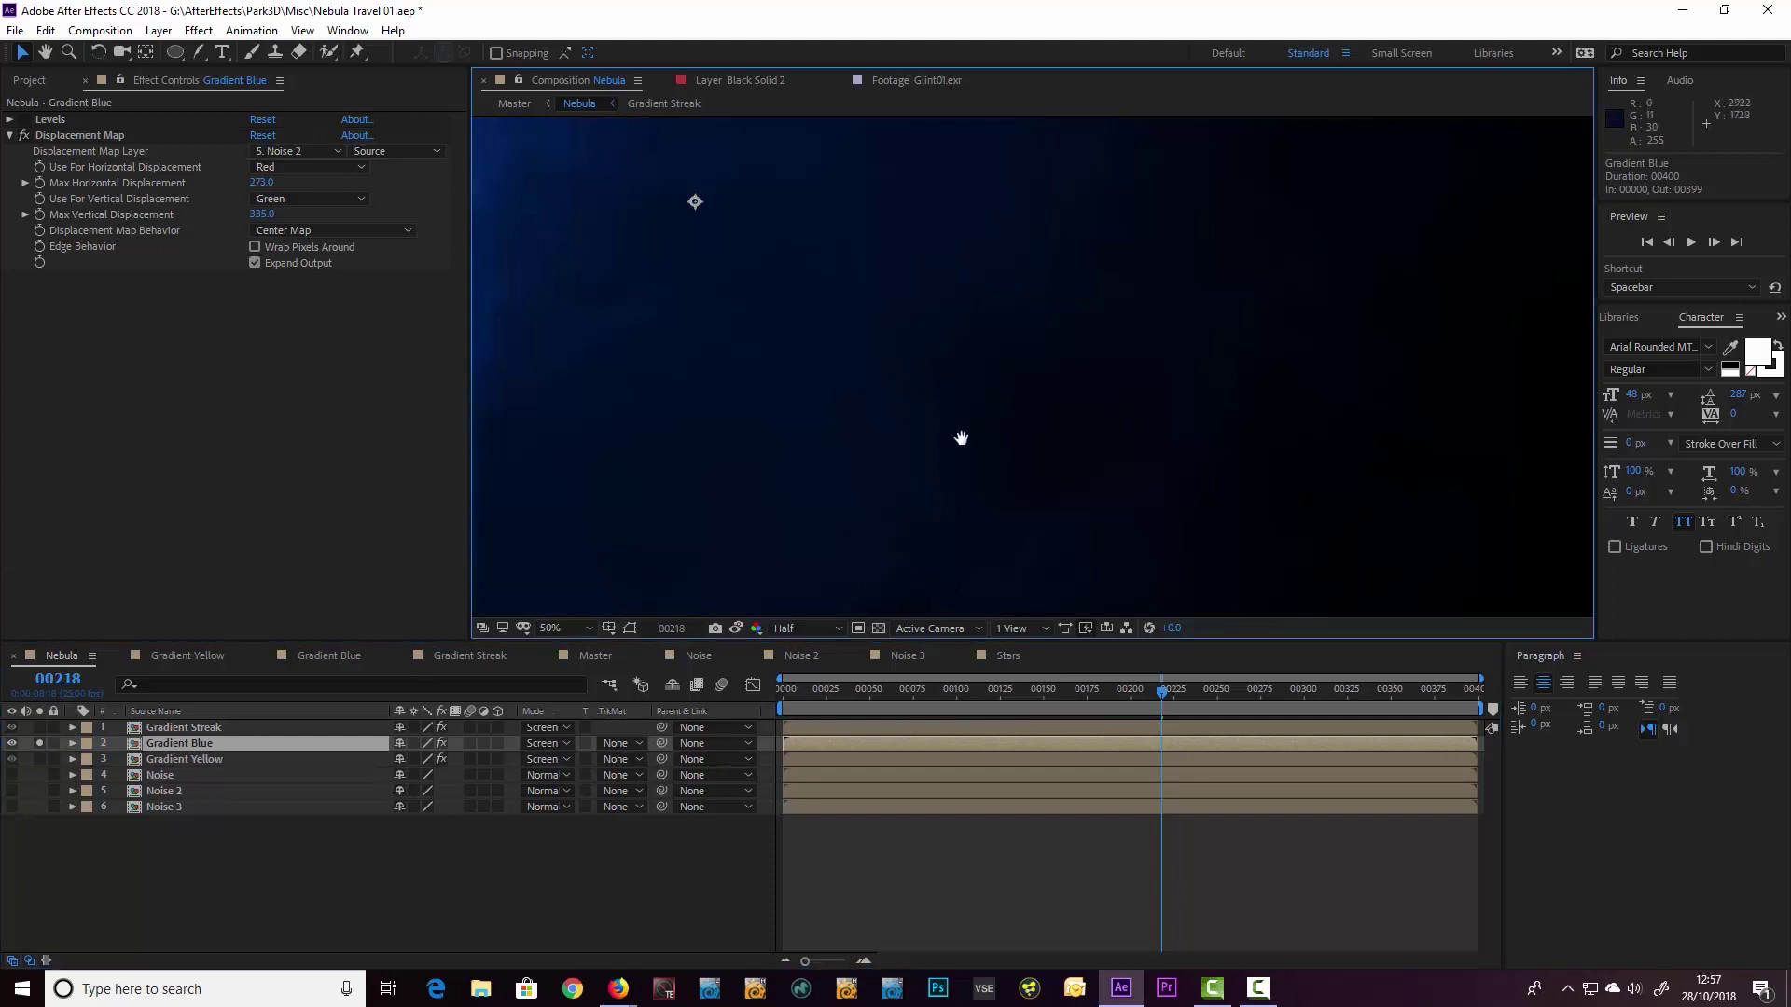
pyautogui.moveTo(958, 439); pyautogui.dragTo(1267, 531)
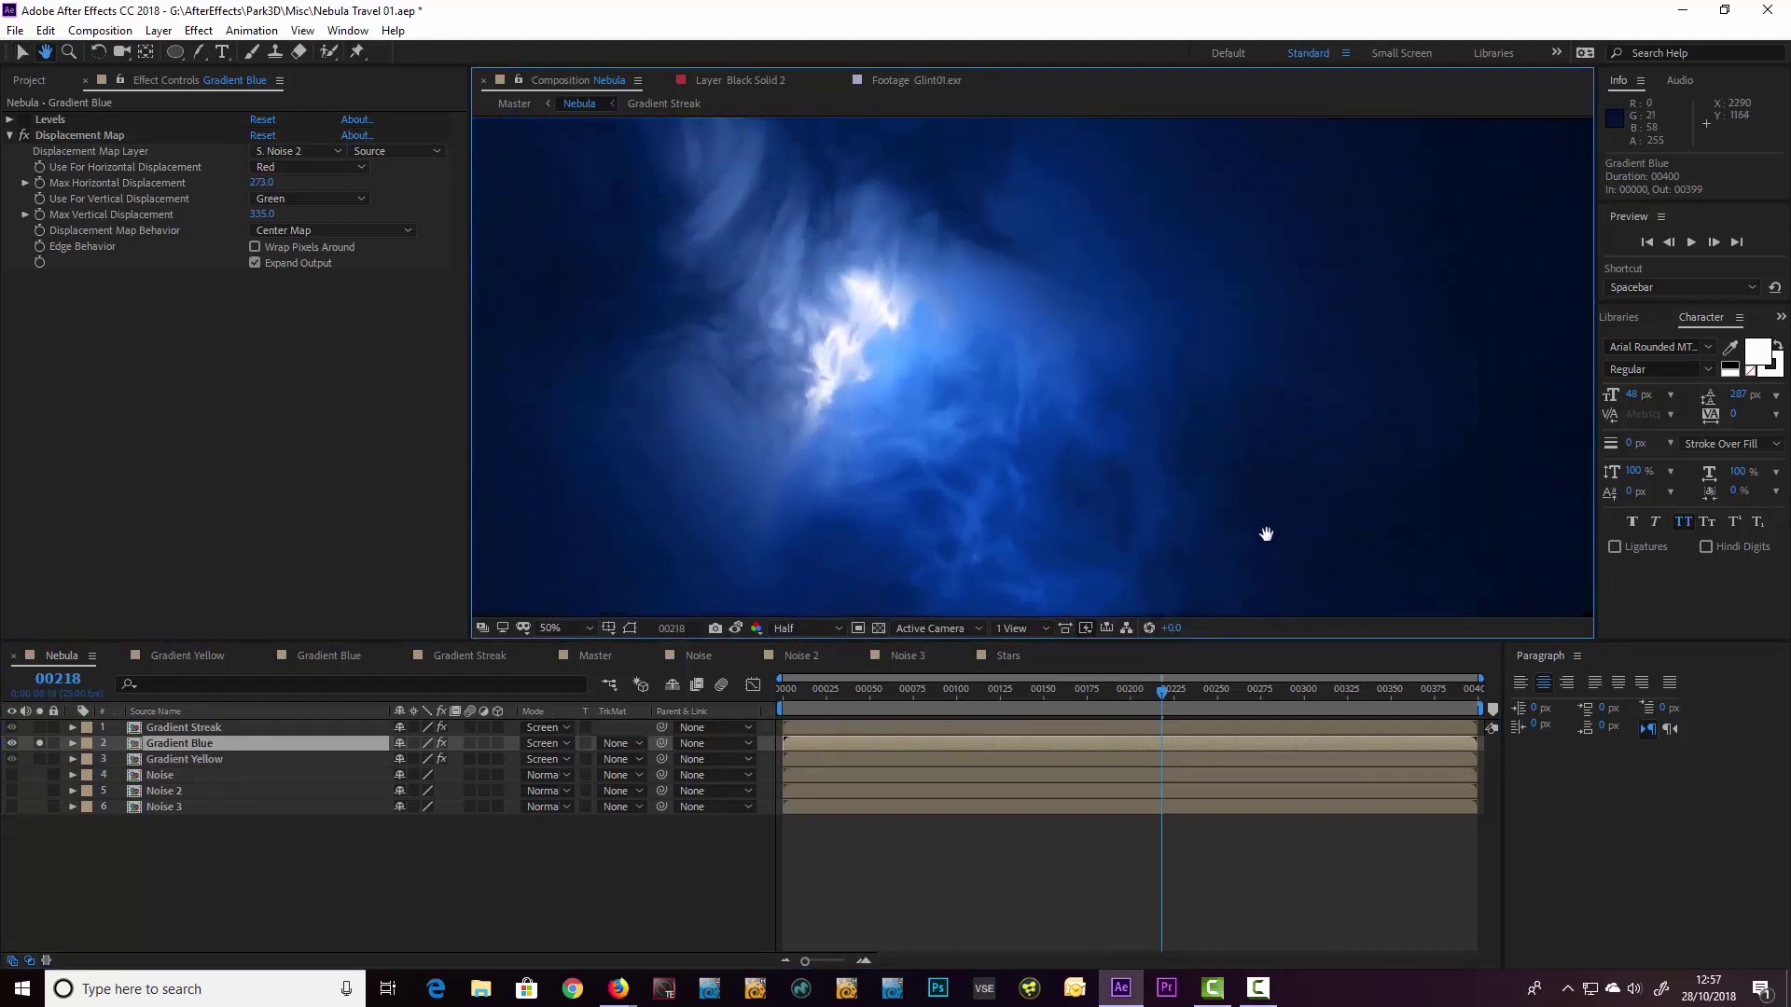
pyautogui.press('v')
pyautogui.click(52, 137)
pyautogui.click(25, 136)
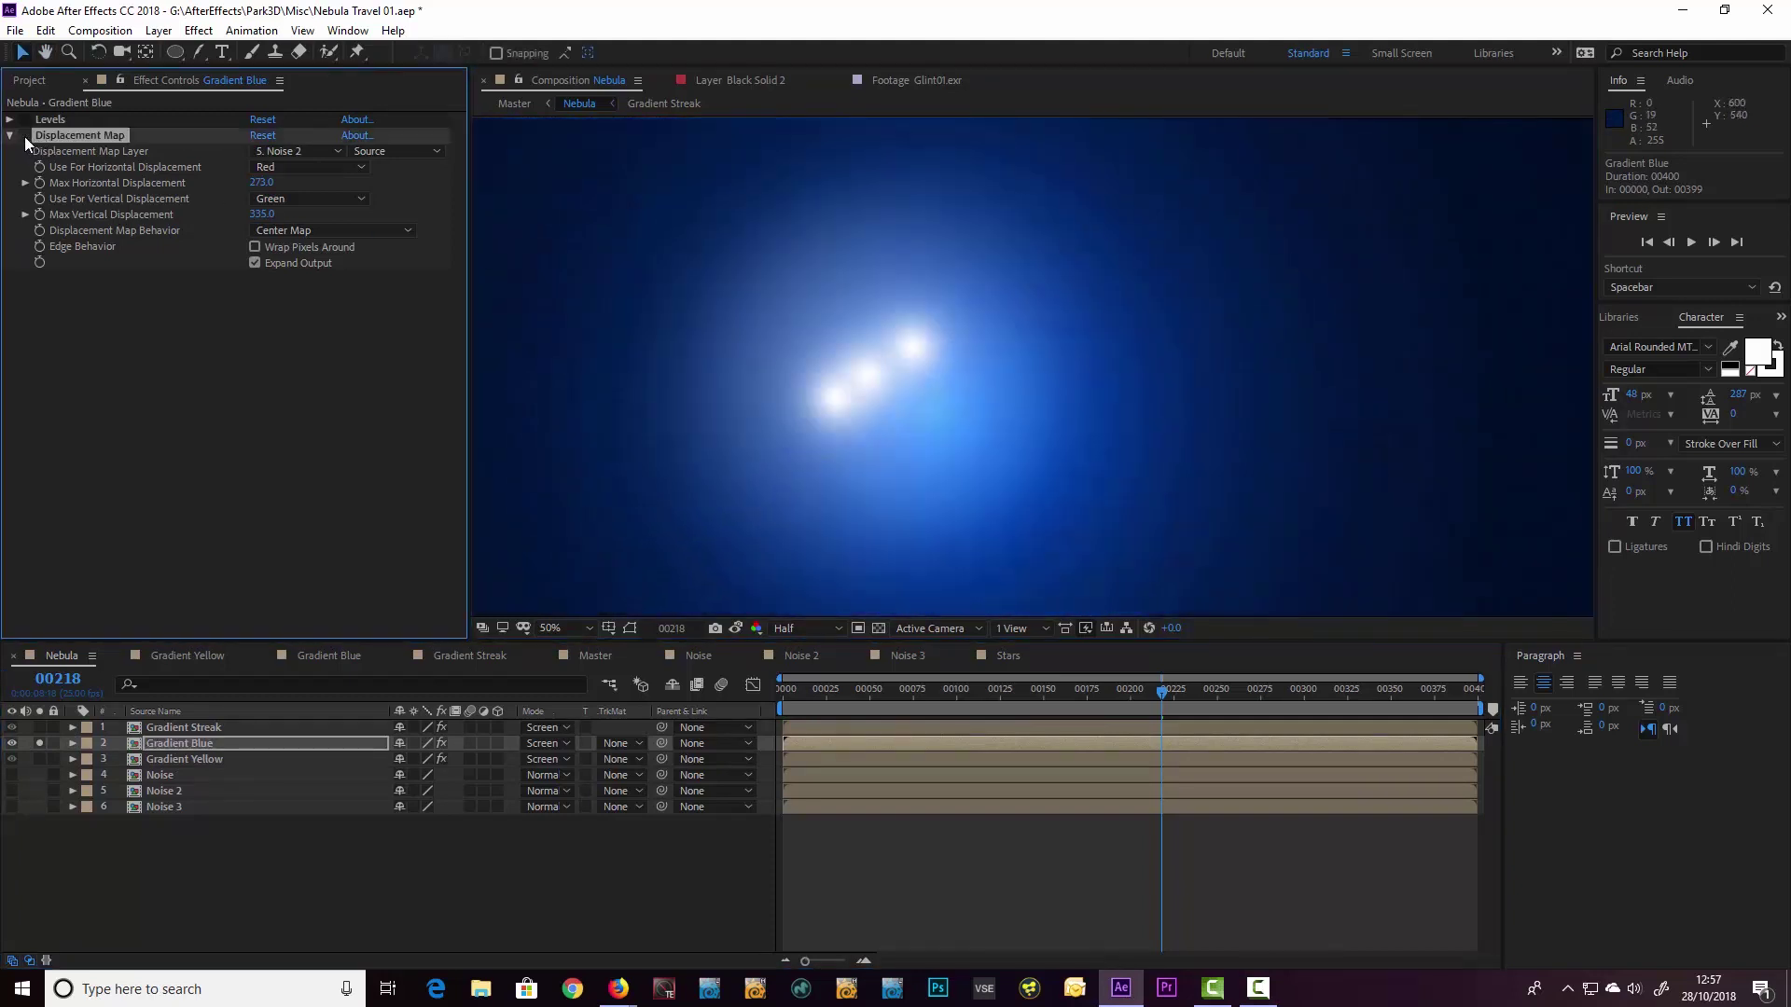
pyautogui.click(24, 135)
pyautogui.moveTo(262, 182); pyautogui.dragTo(248, 217)
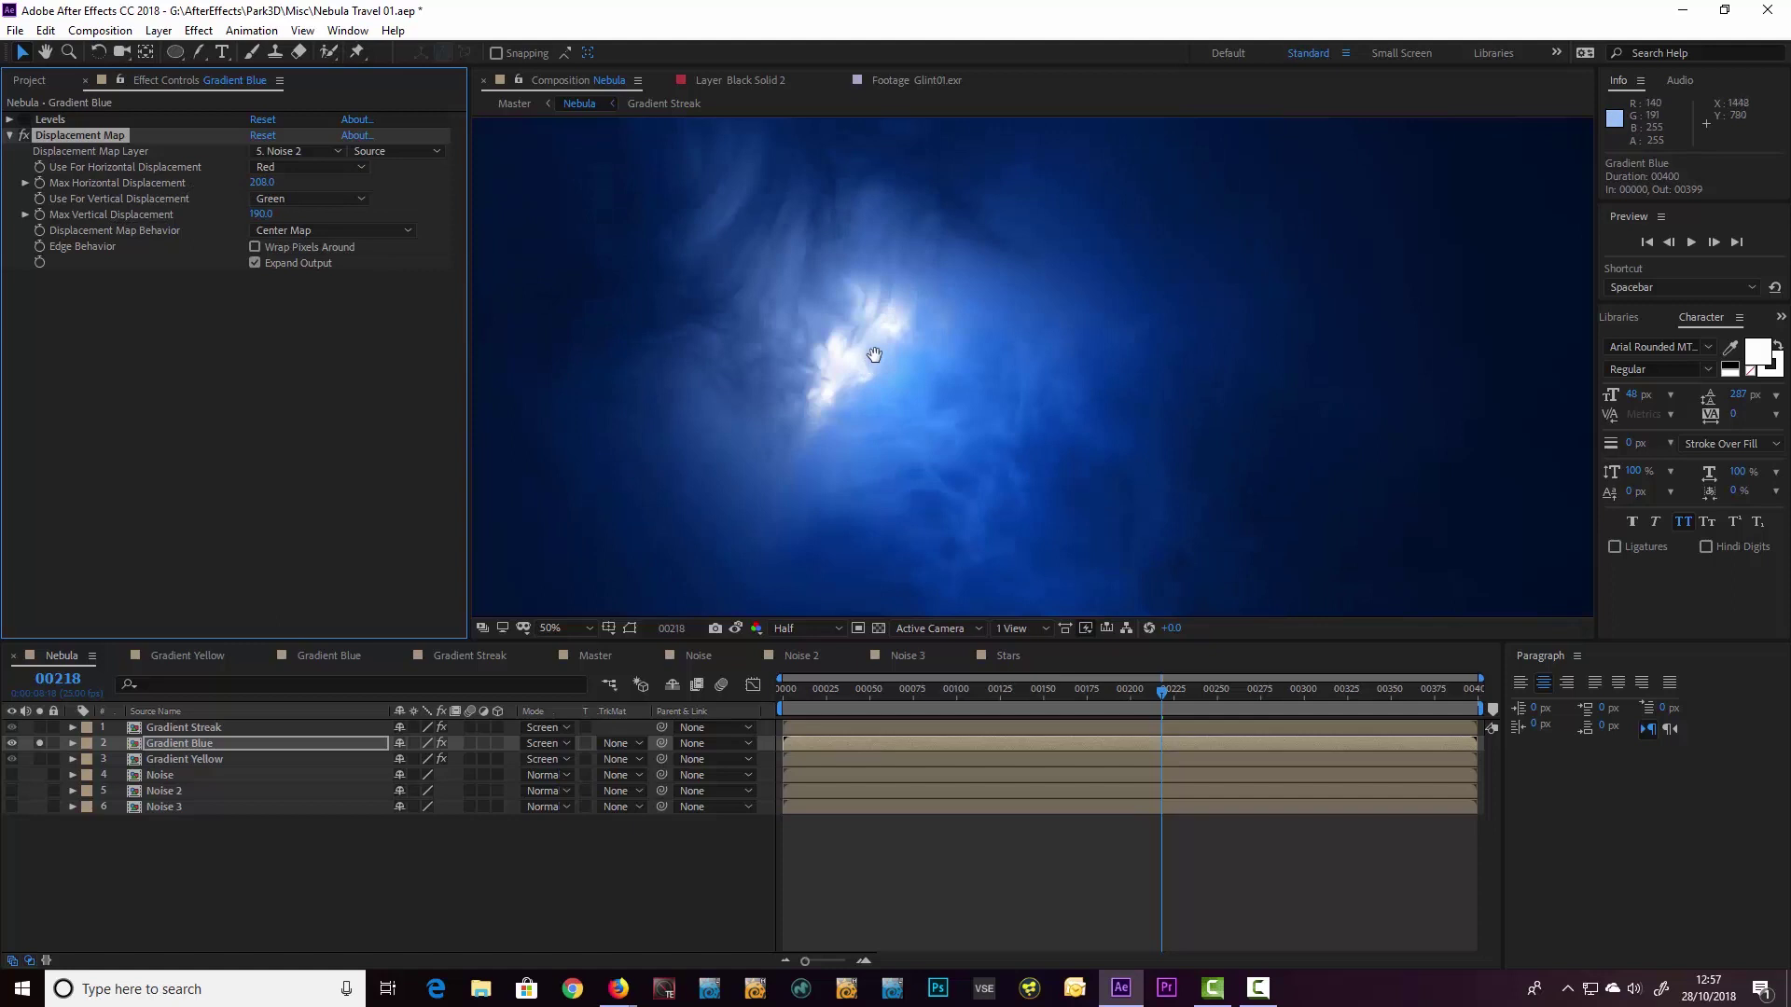
pyautogui.moveTo(863, 354); pyautogui.dragTo(943, 438)
pyautogui.press('v')
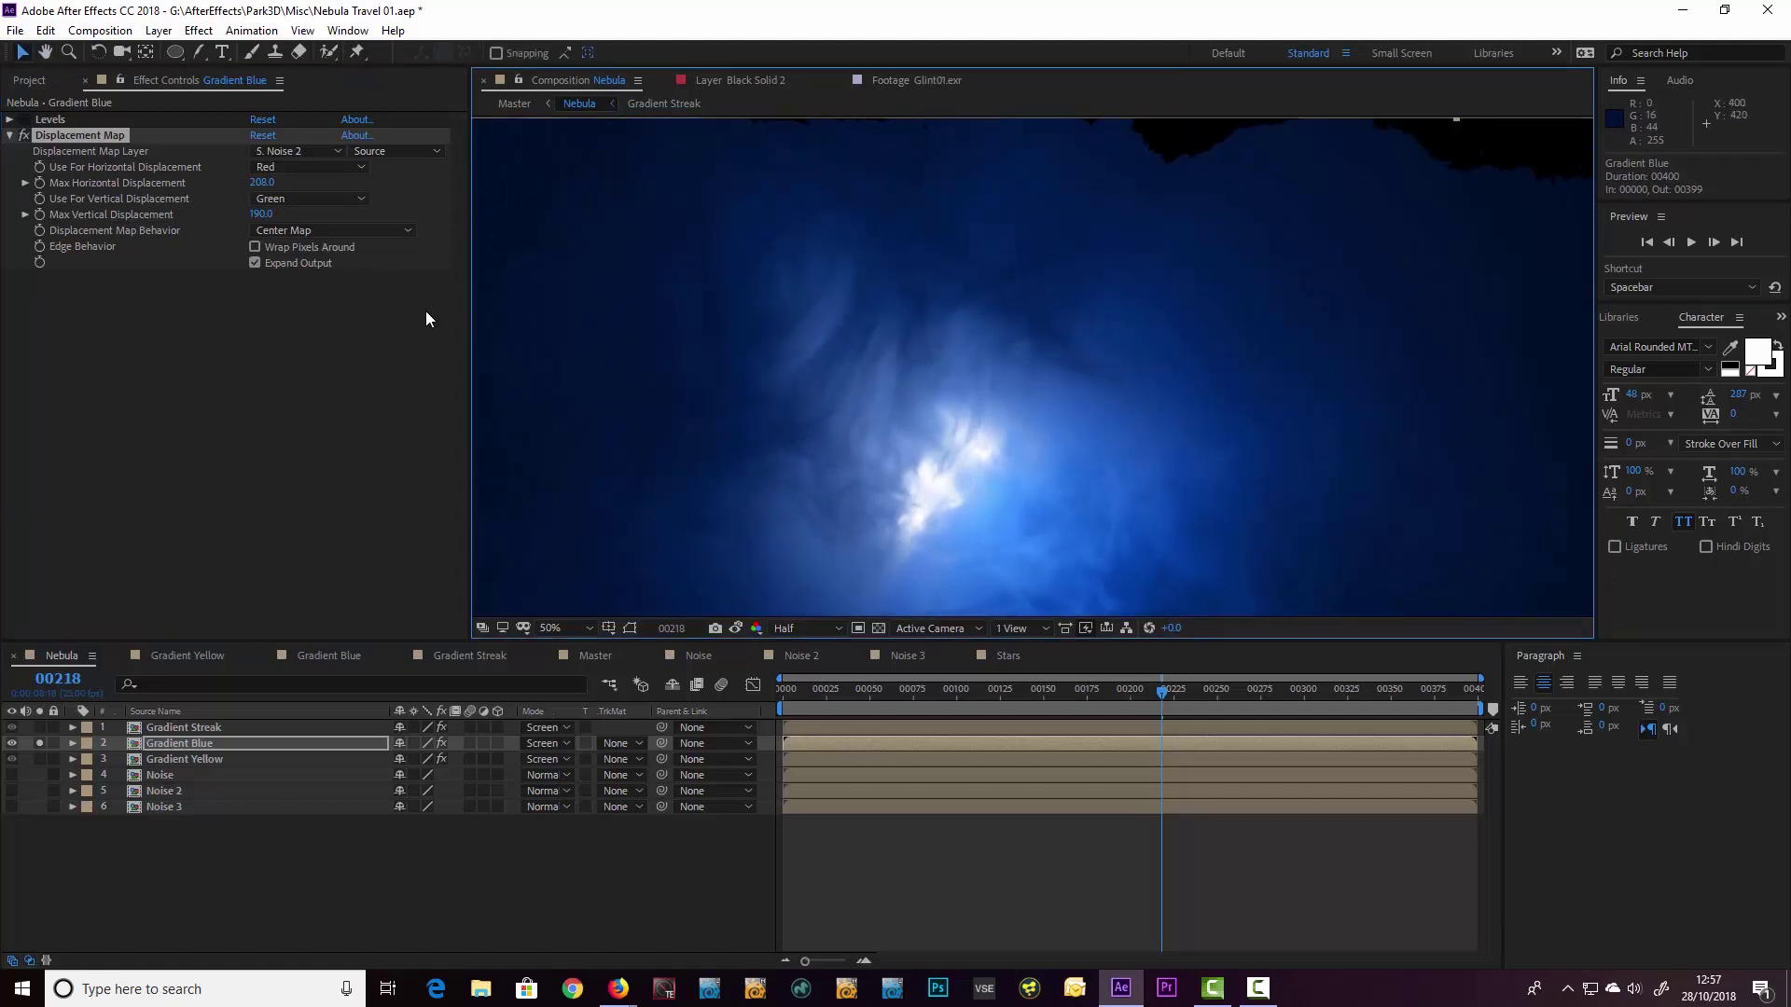
# Step: Solo Gradient Streak, centre its pink streak, and preview it from frame 00209
pyautogui.click(40, 744)
pyautogui.click(39, 727)
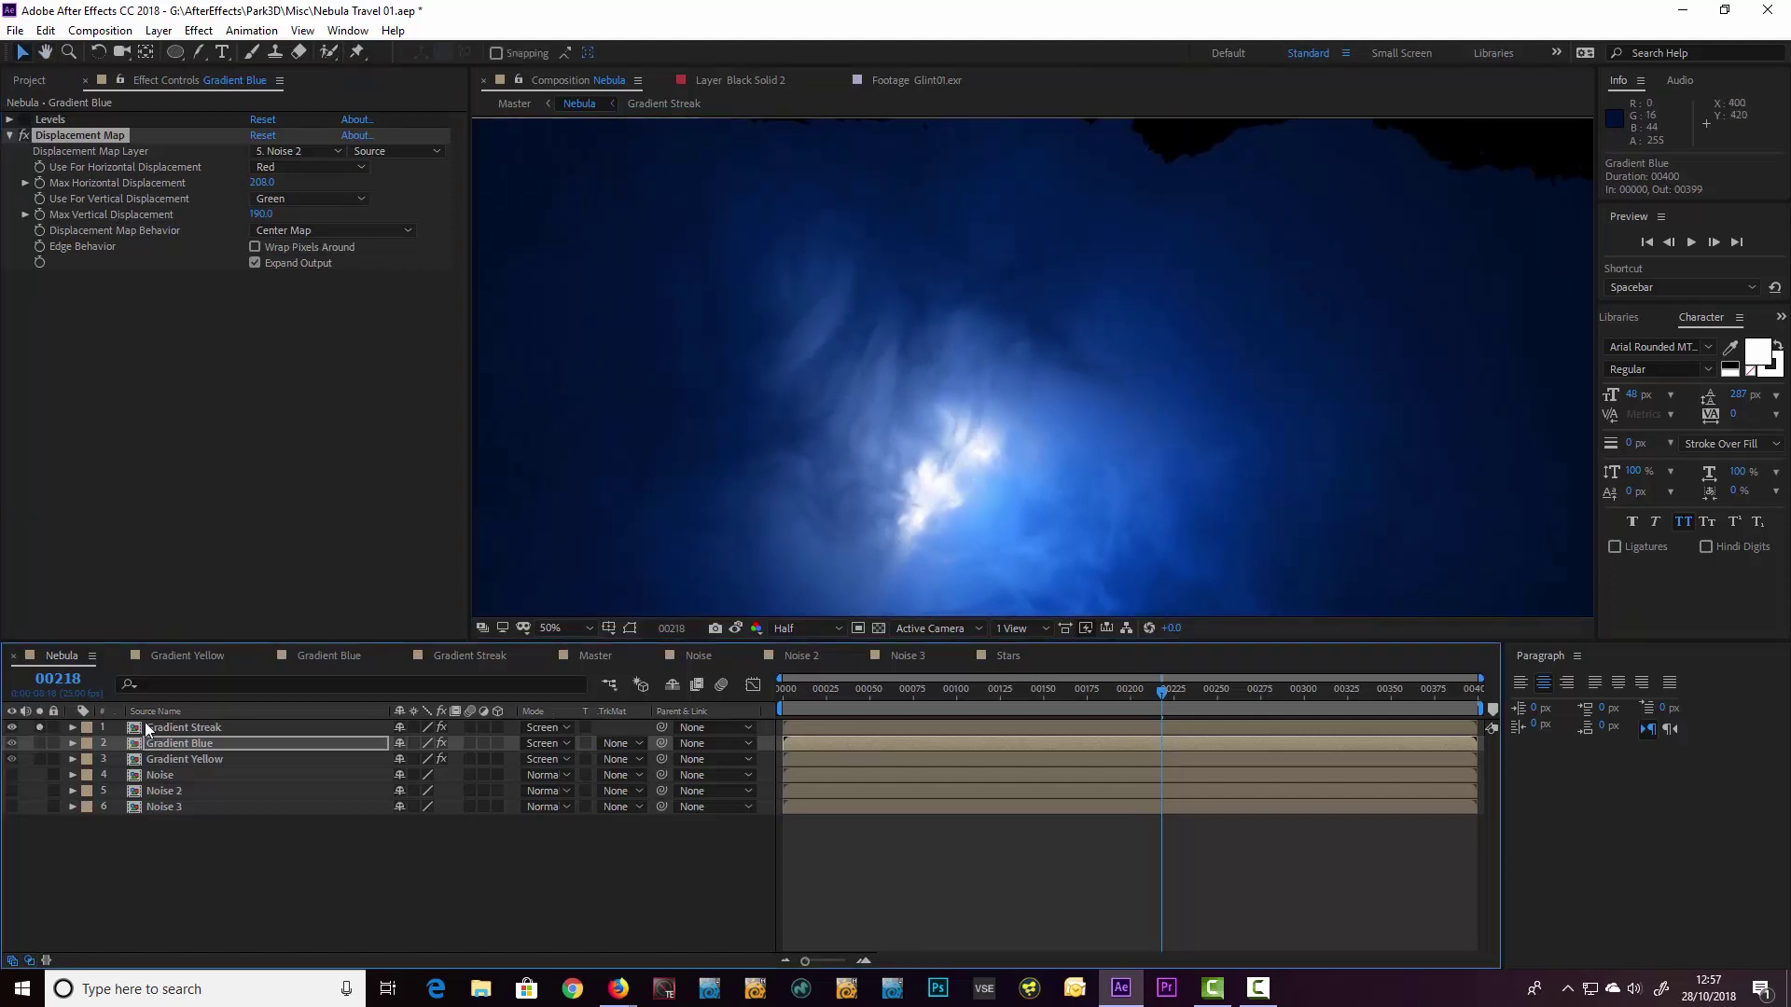
pyautogui.click(168, 726)
pyautogui.press('h')
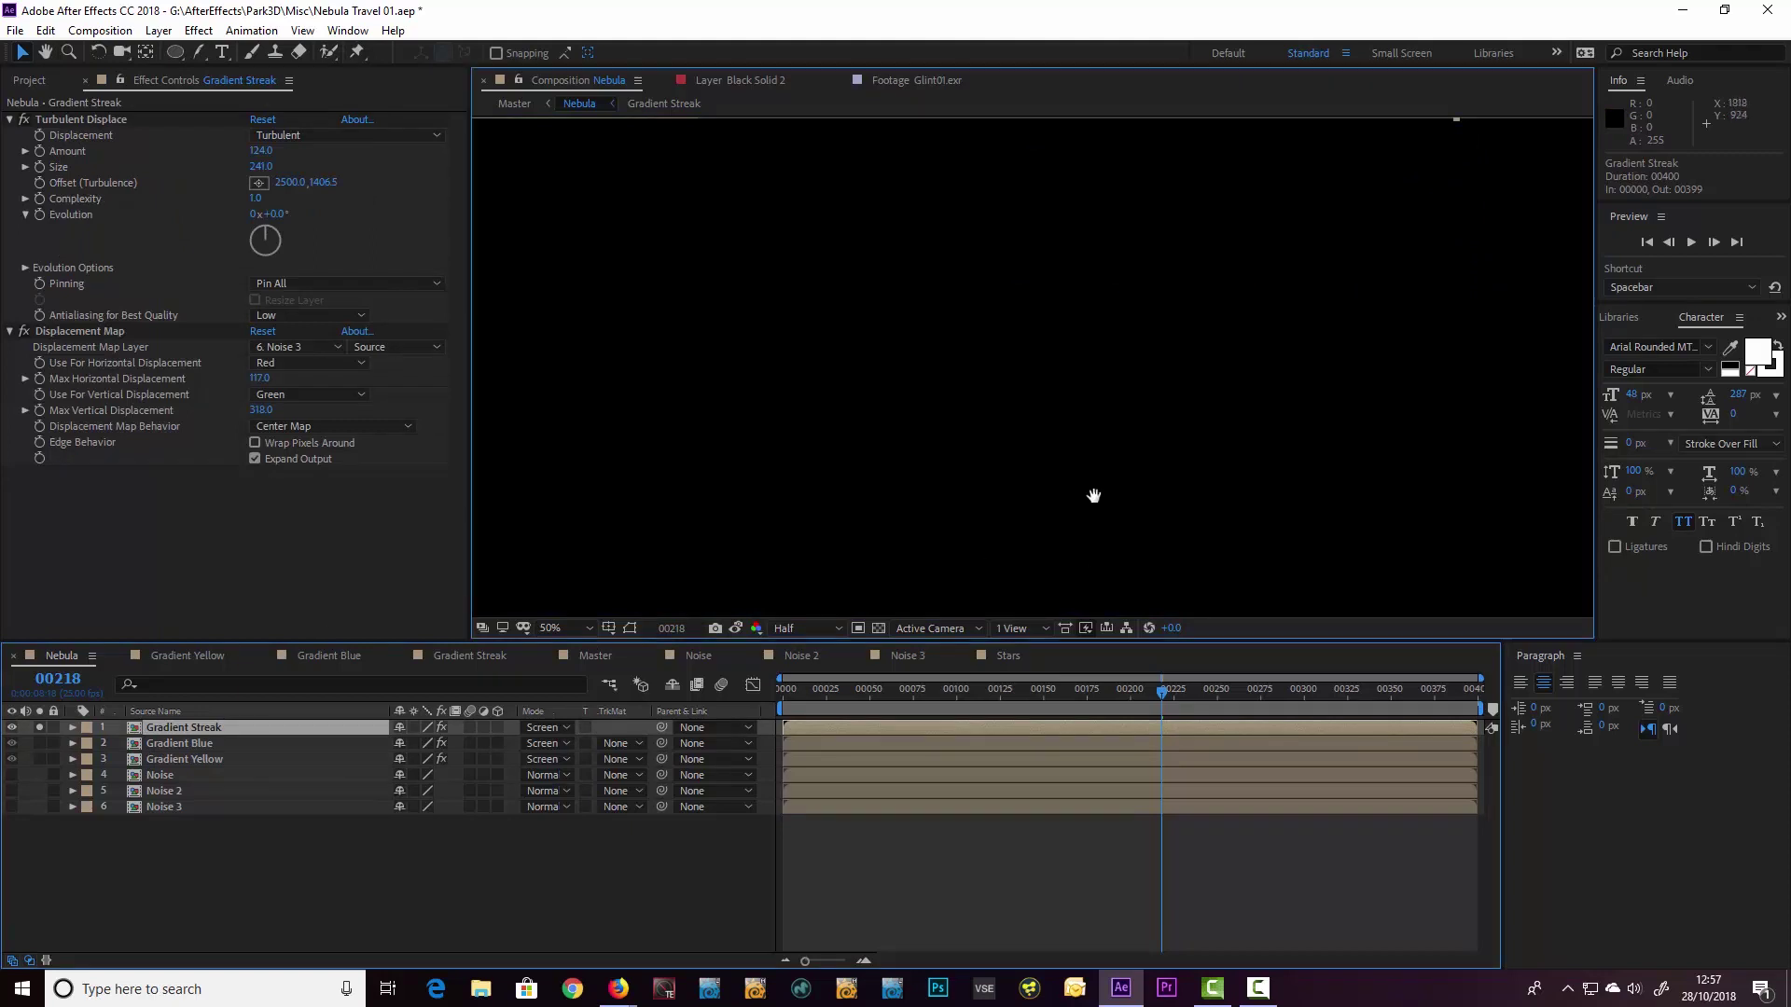
pyautogui.moveTo(1091, 495); pyautogui.dragTo(871, 247)
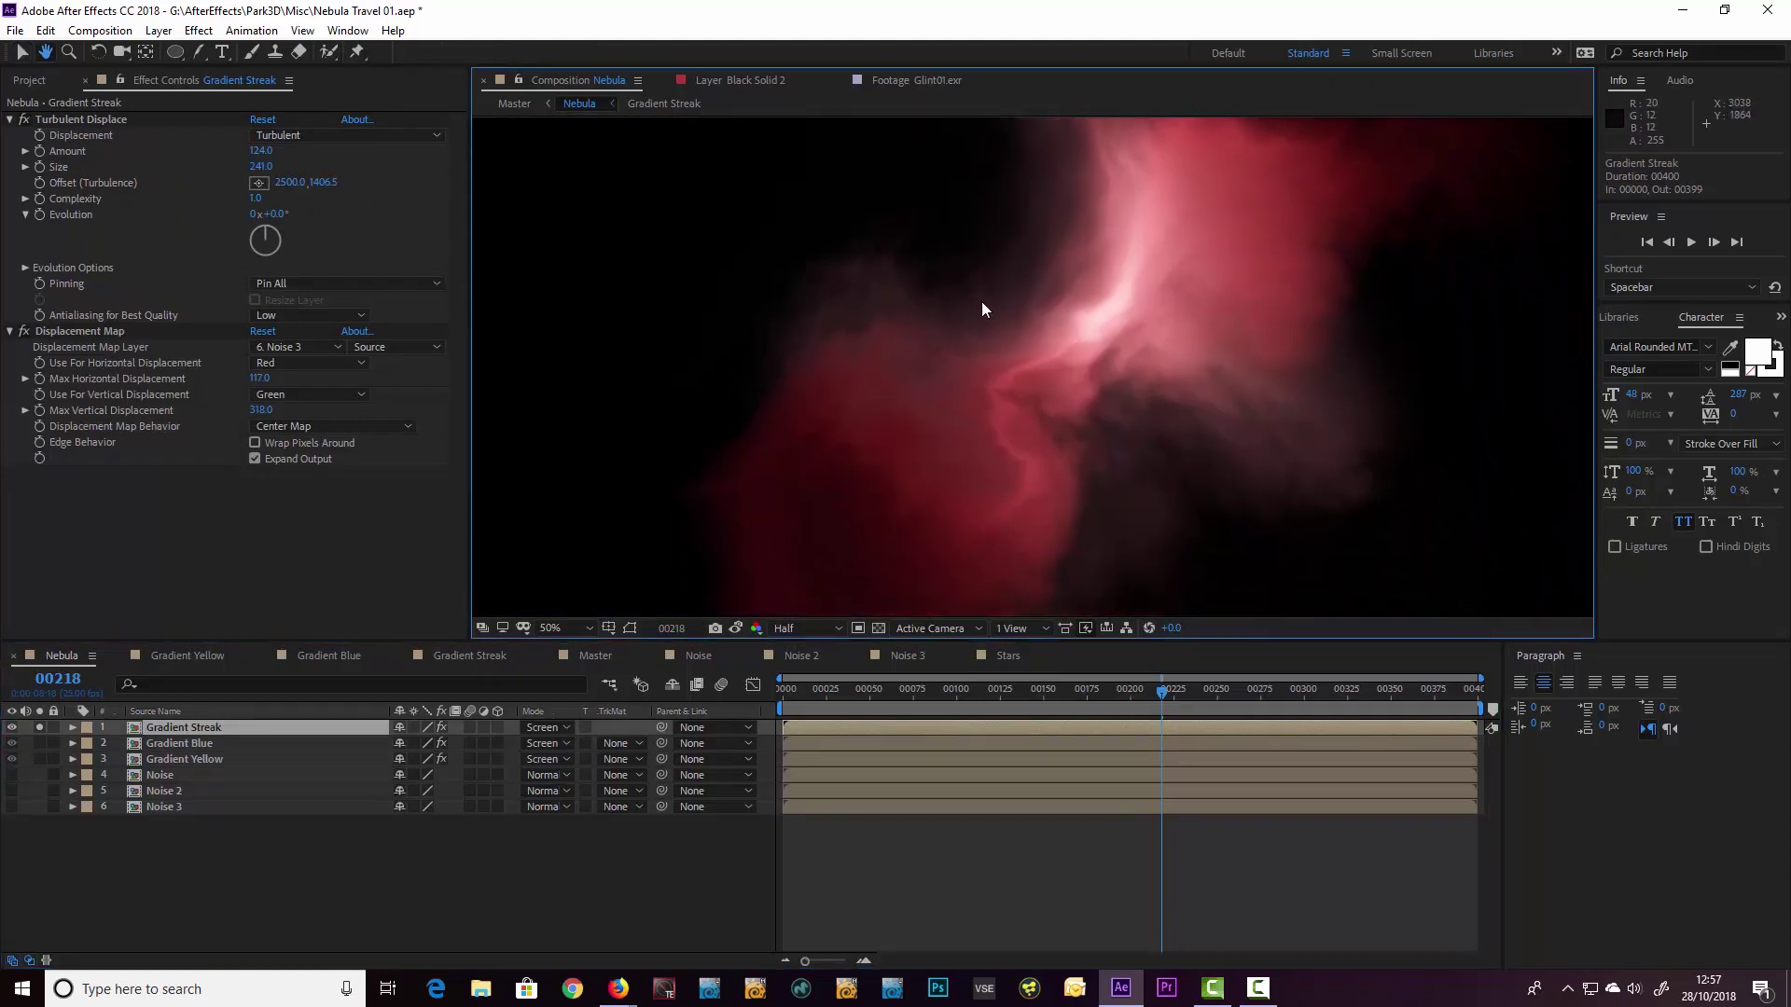
pyautogui.scroll(-2, 985, 320)
pyautogui.moveTo(1068, 396); pyautogui.dragTo(1141, 431)
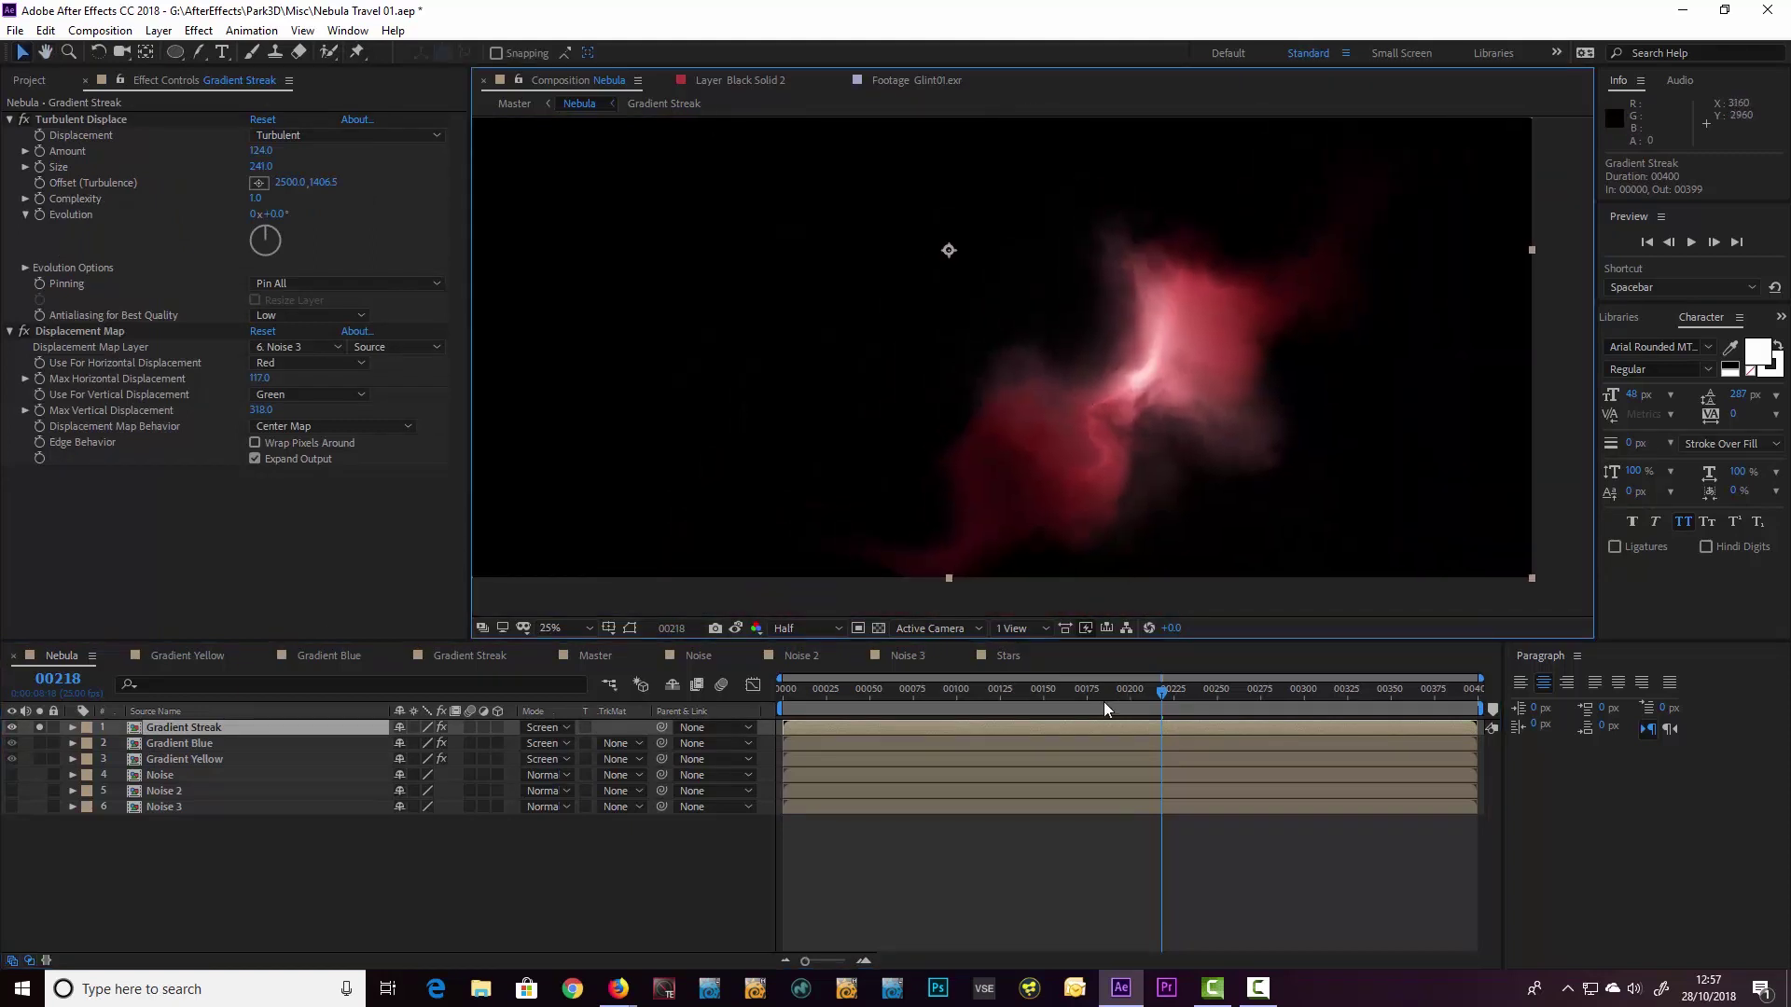
pyautogui.moveTo(1110, 692); pyautogui.dragTo(1144, 690)
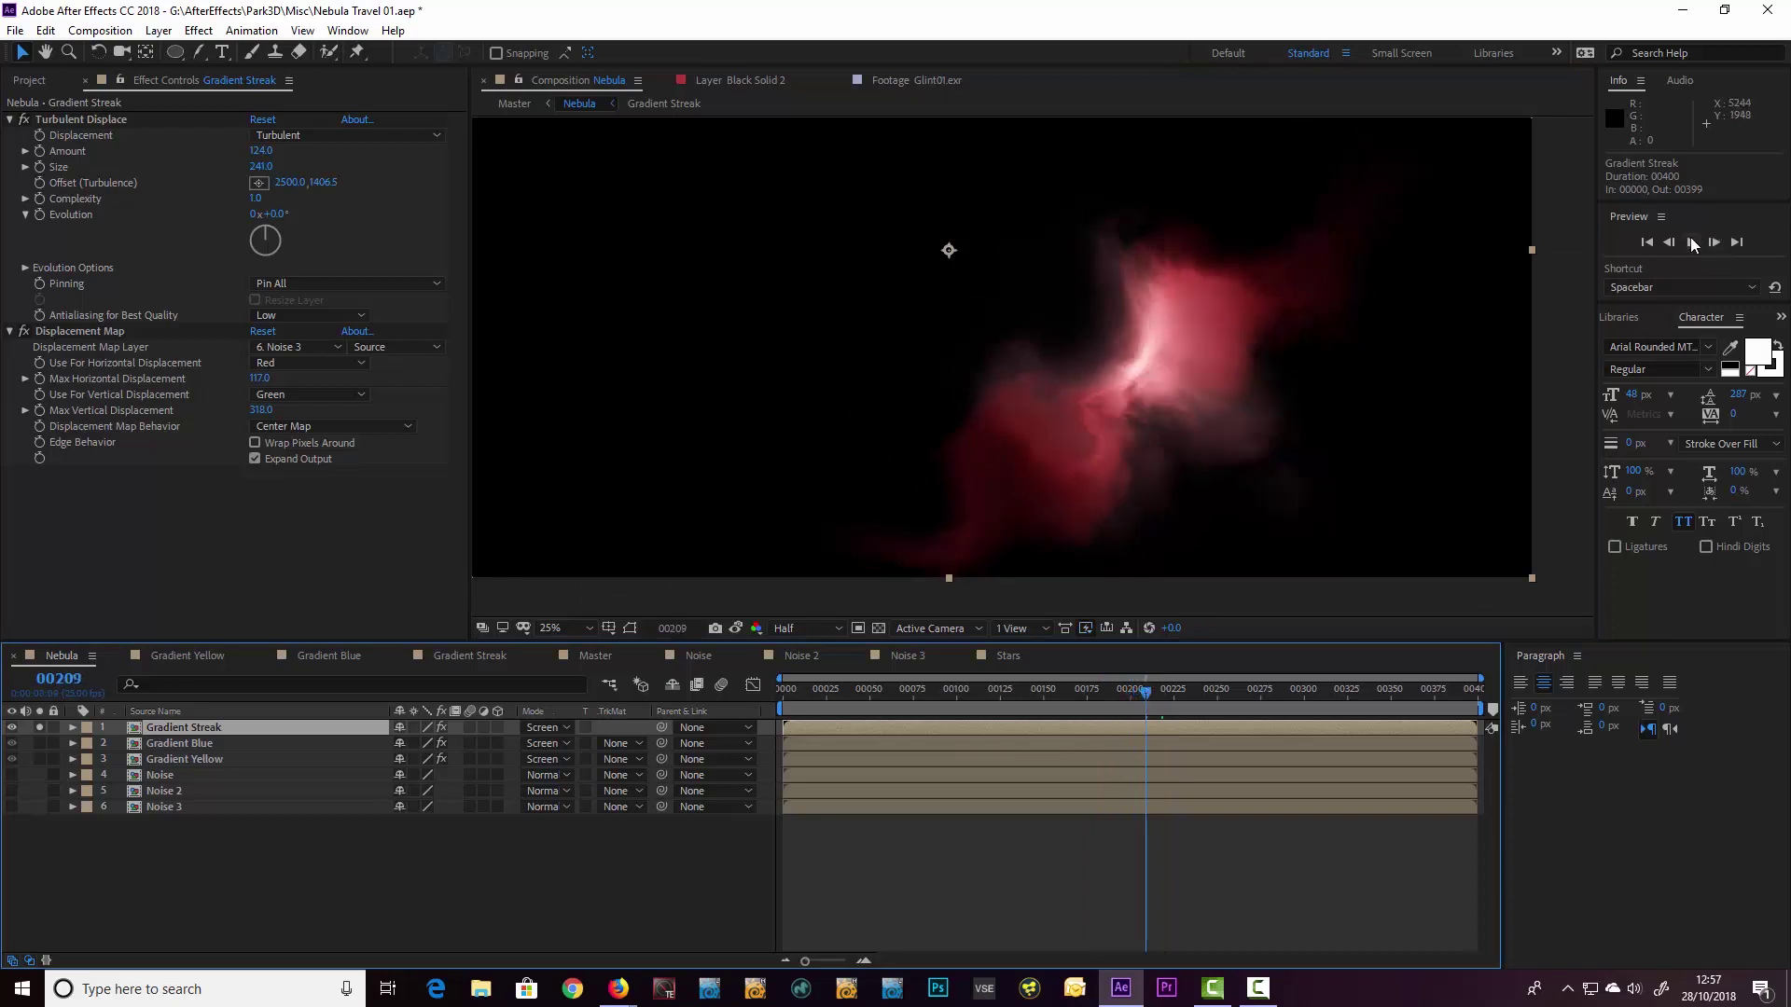
pyautogui.click(1683, 265)
pyautogui.press('space')
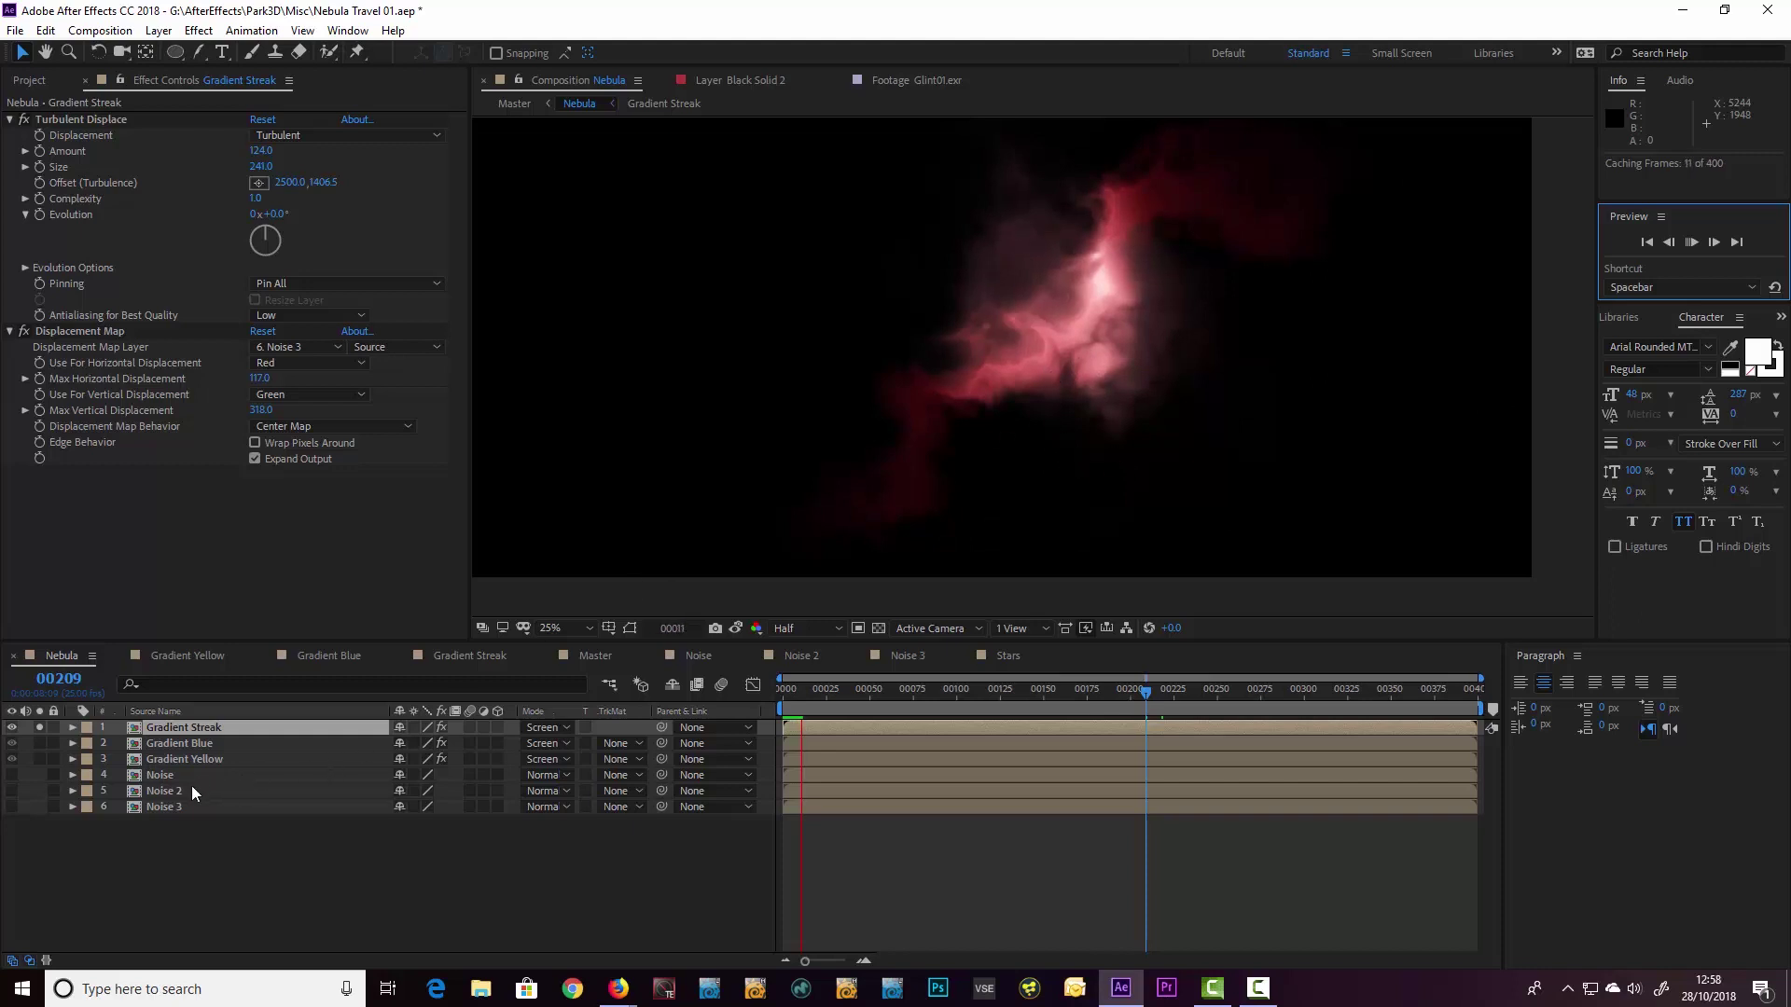
pyautogui.click(161, 777)
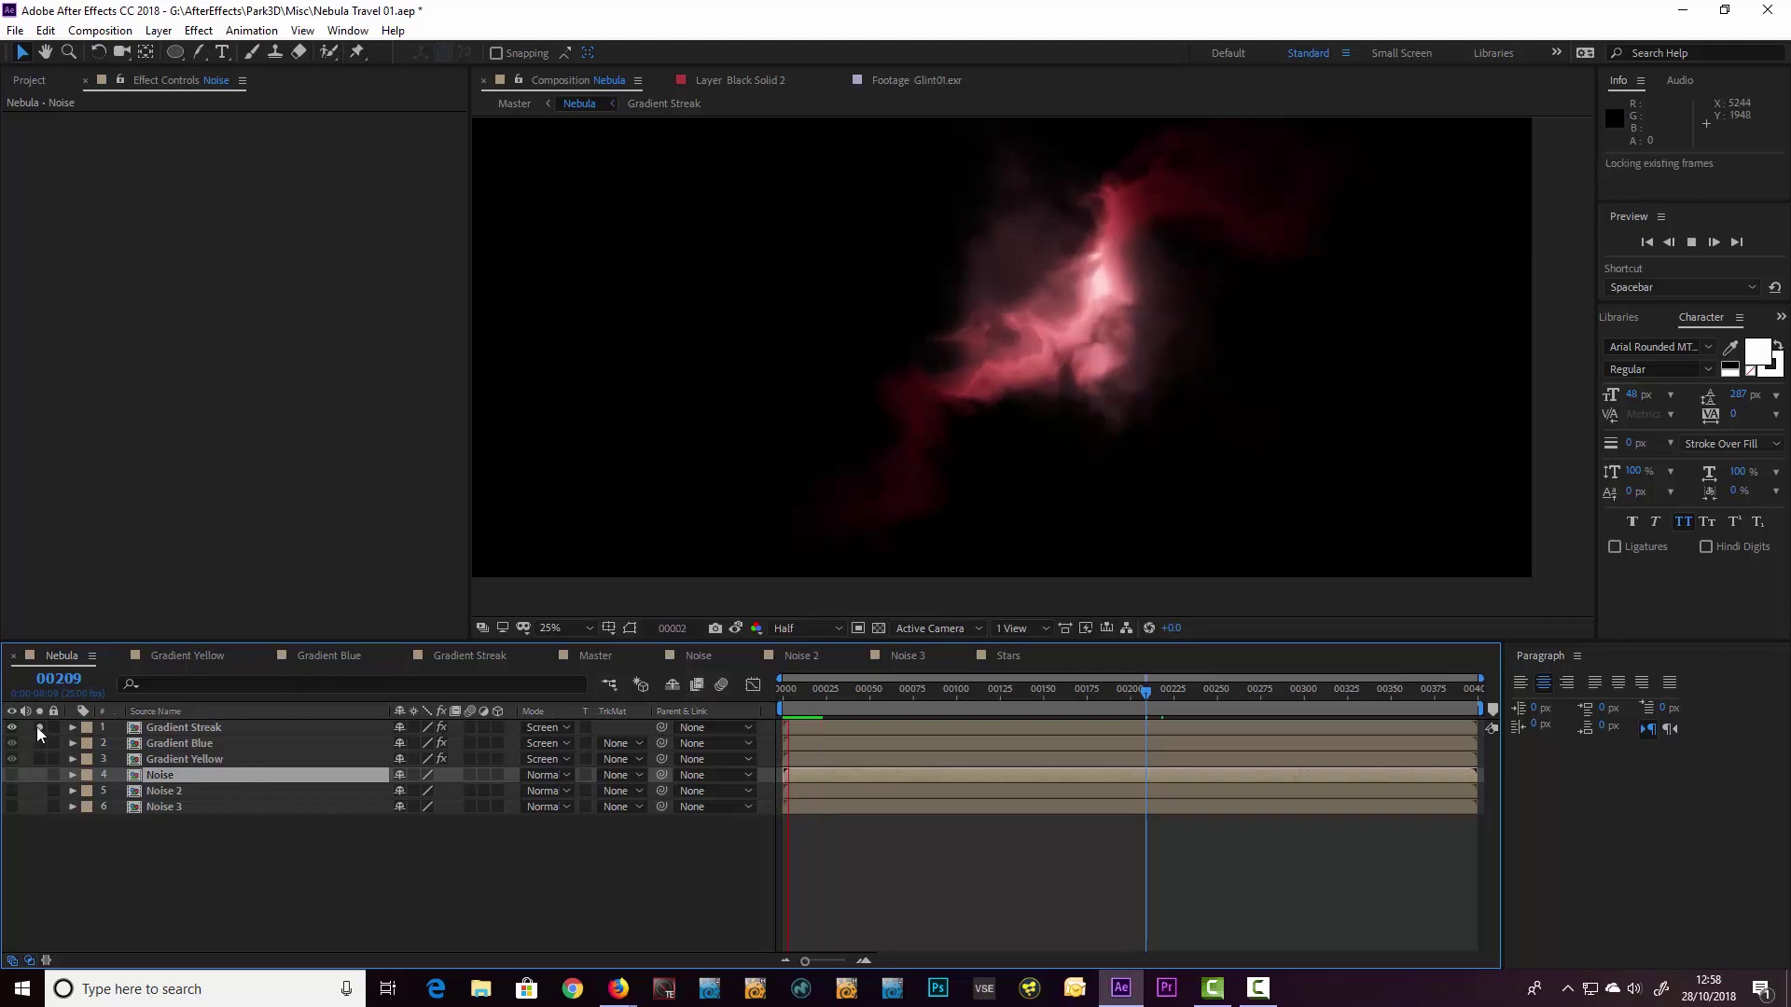
# Step: Solo Gradient Streak, Blue and Yellow together and preview their combined blue, pink and yellow glow
pyautogui.moveTo(40, 758); pyautogui.dragTo(39, 728)
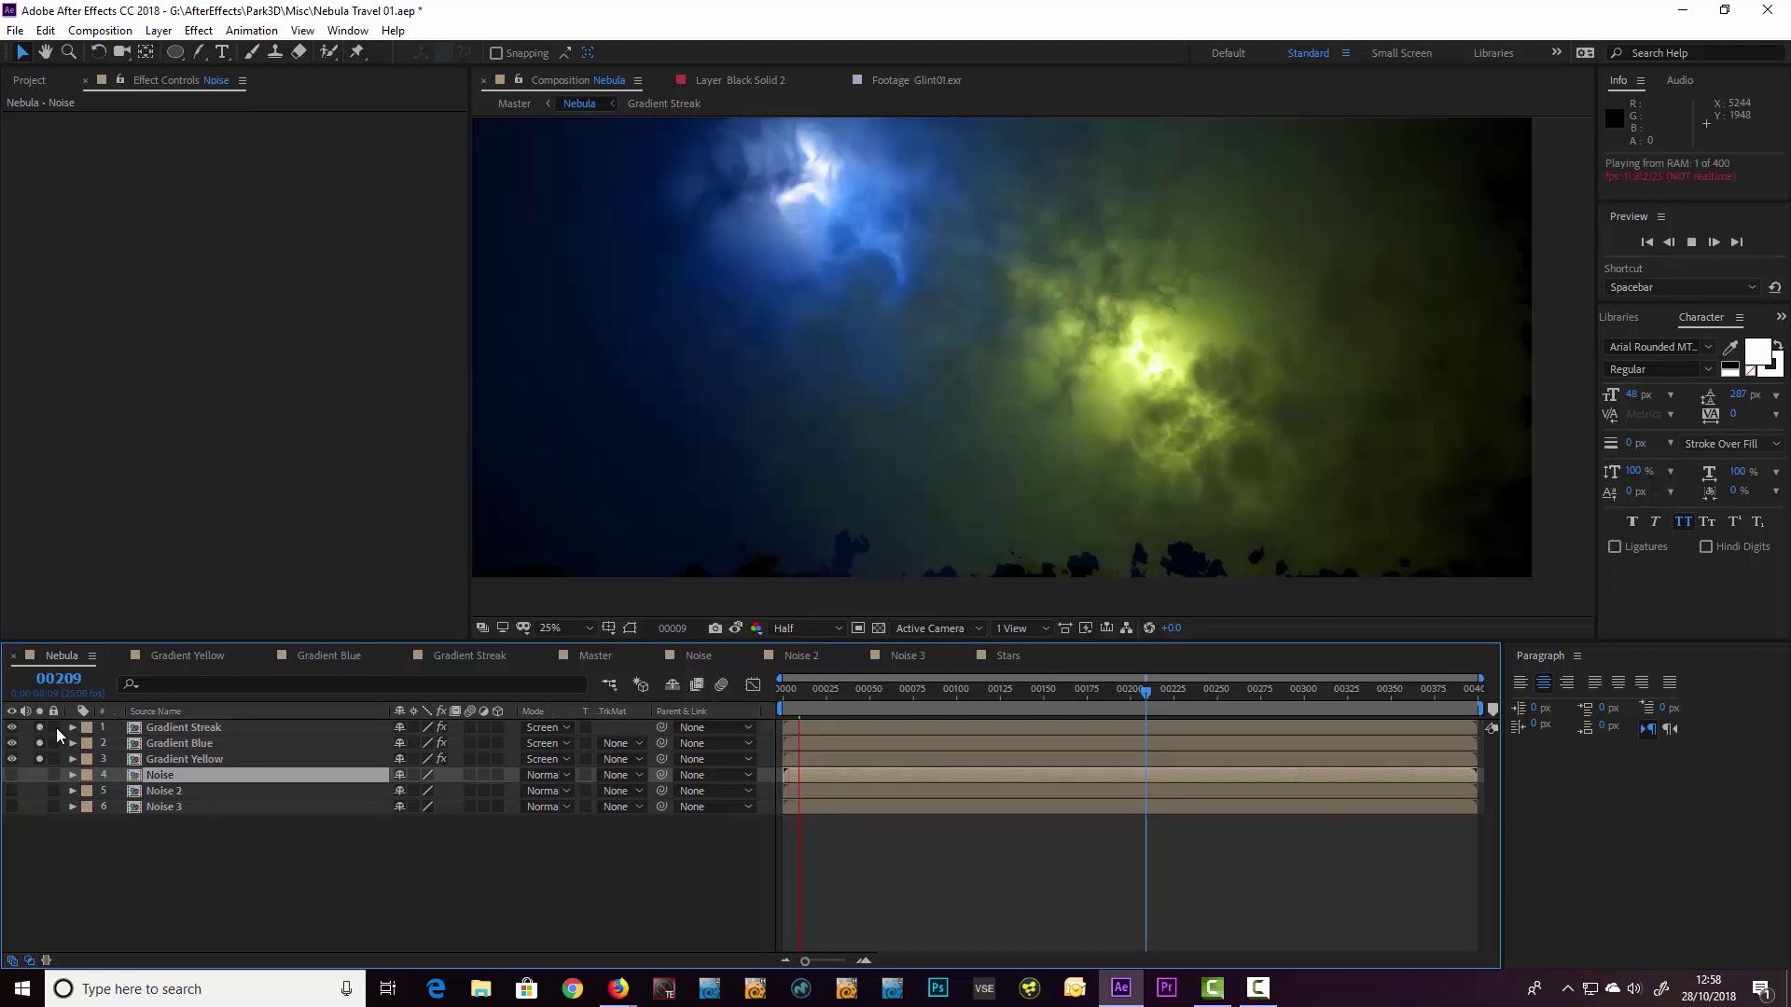
pyautogui.moveTo(951, 411); pyautogui.dragTo(1032, 556)
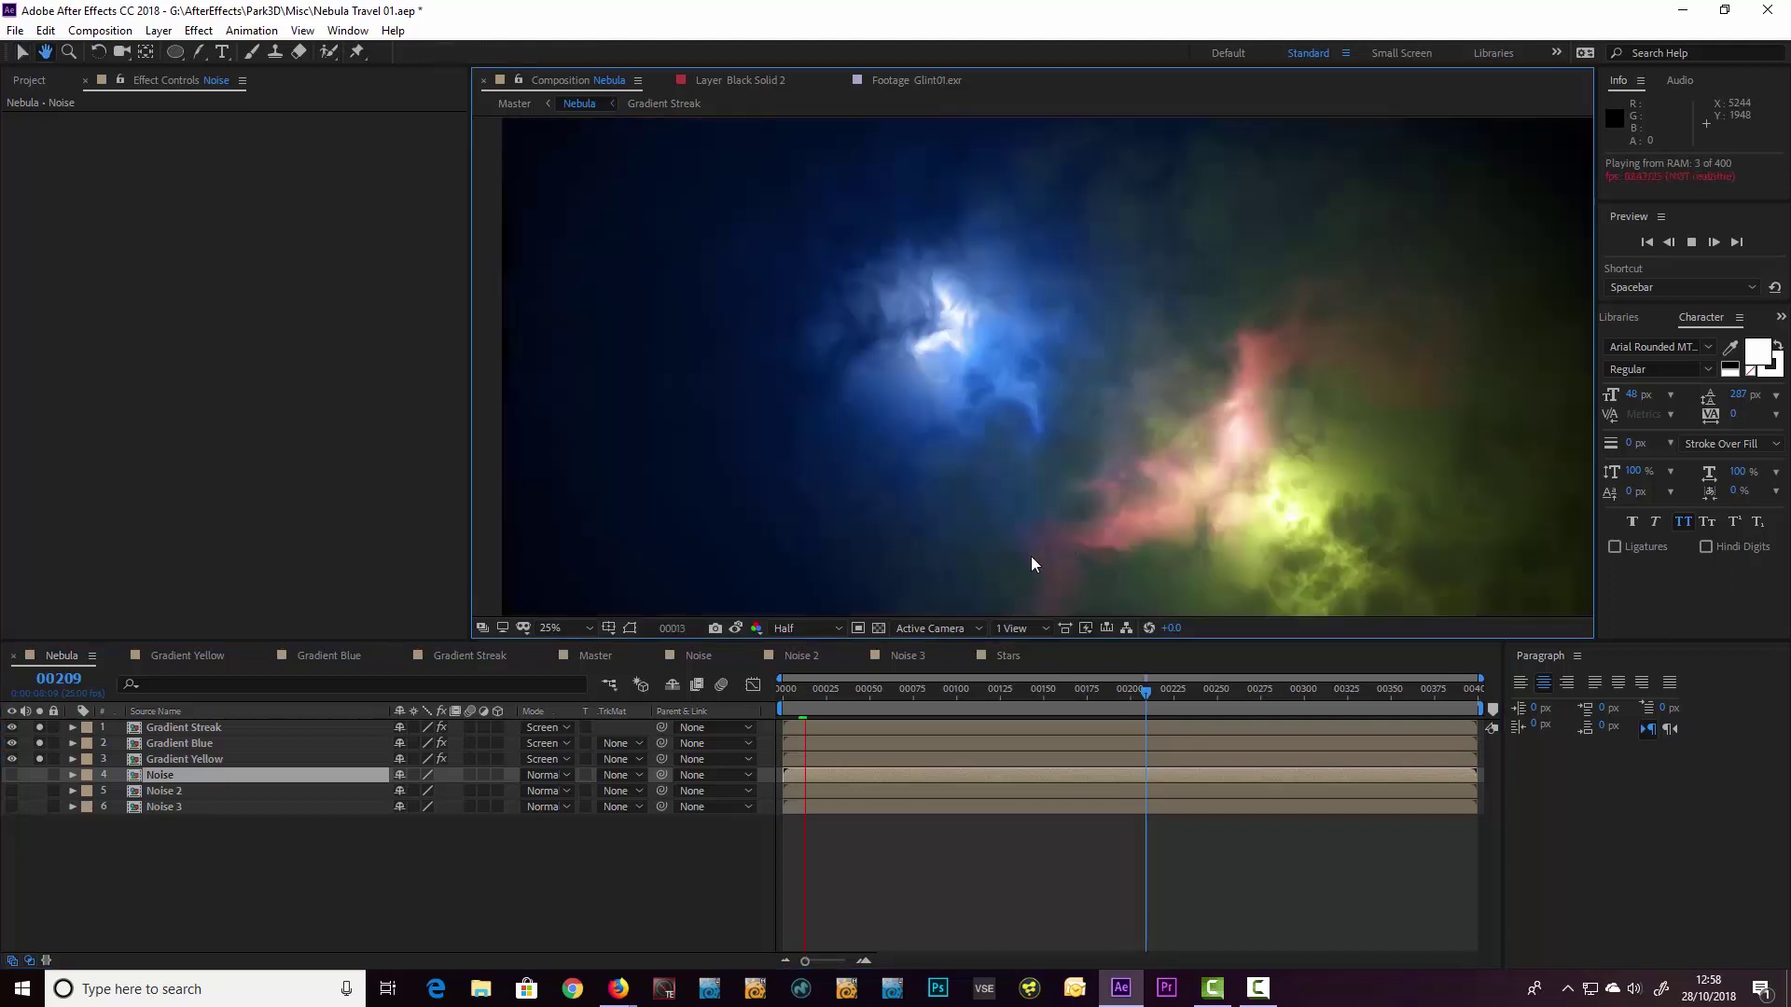
pyautogui.scroll(-2, 1052, 509)
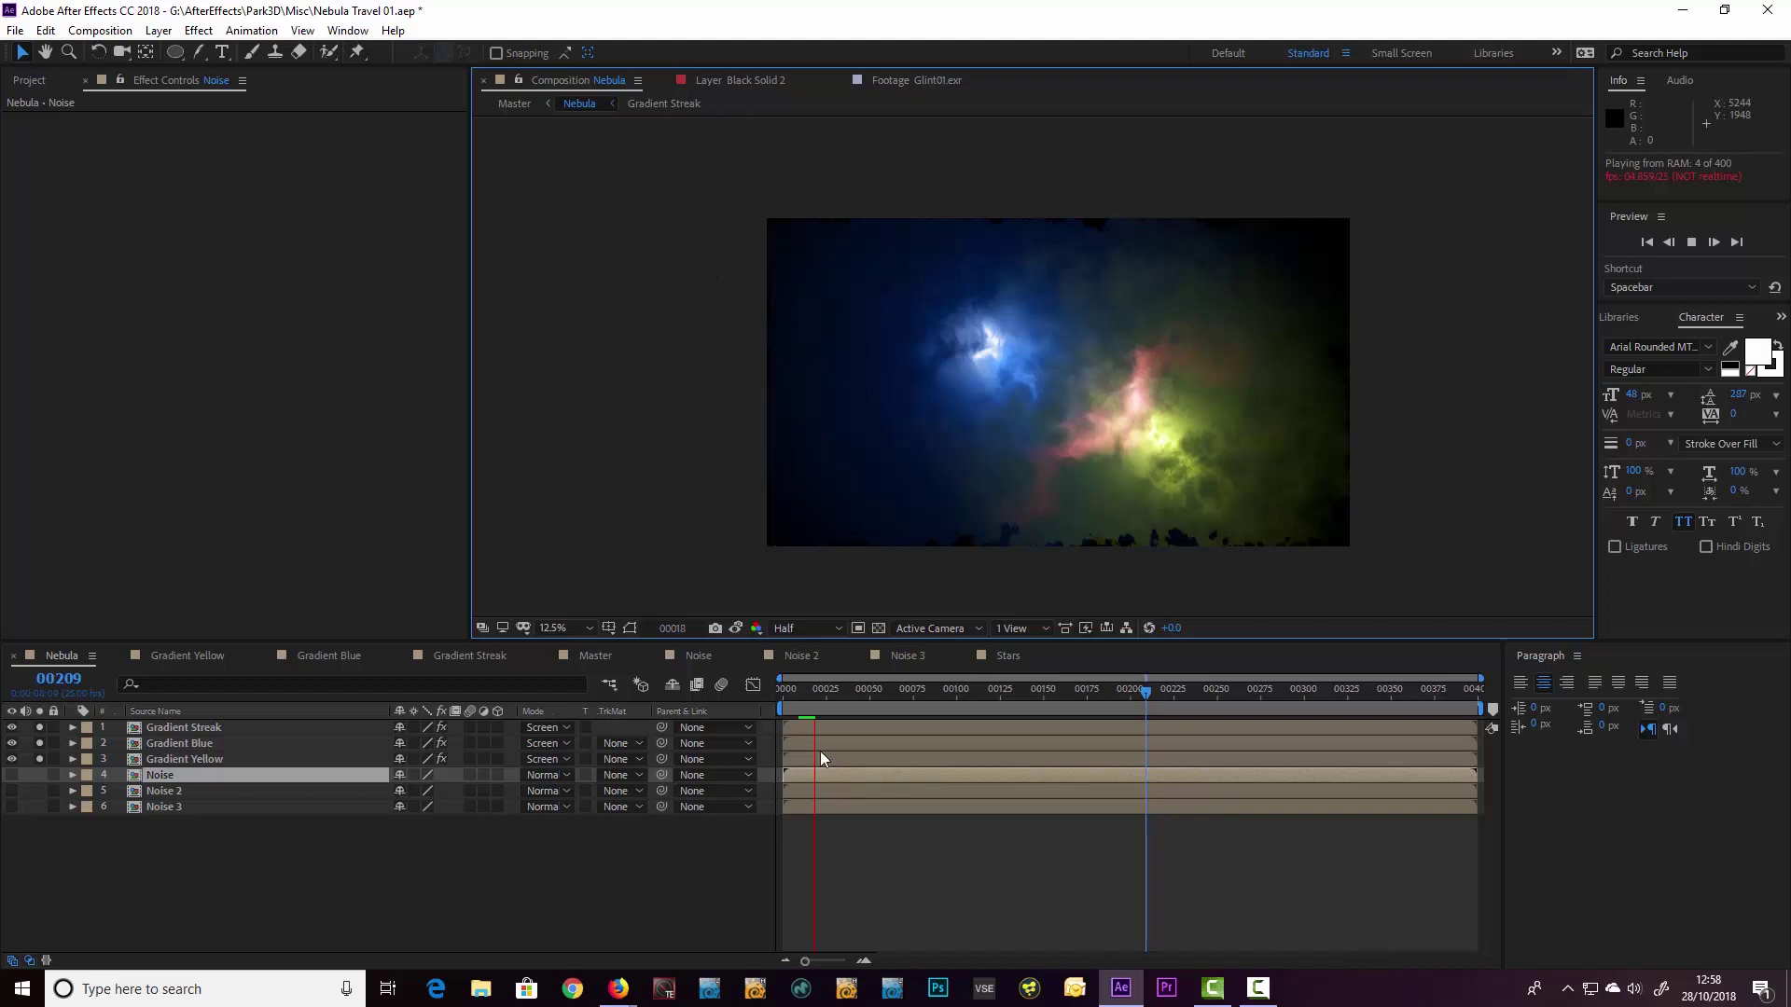
pyautogui.click(806, 690)
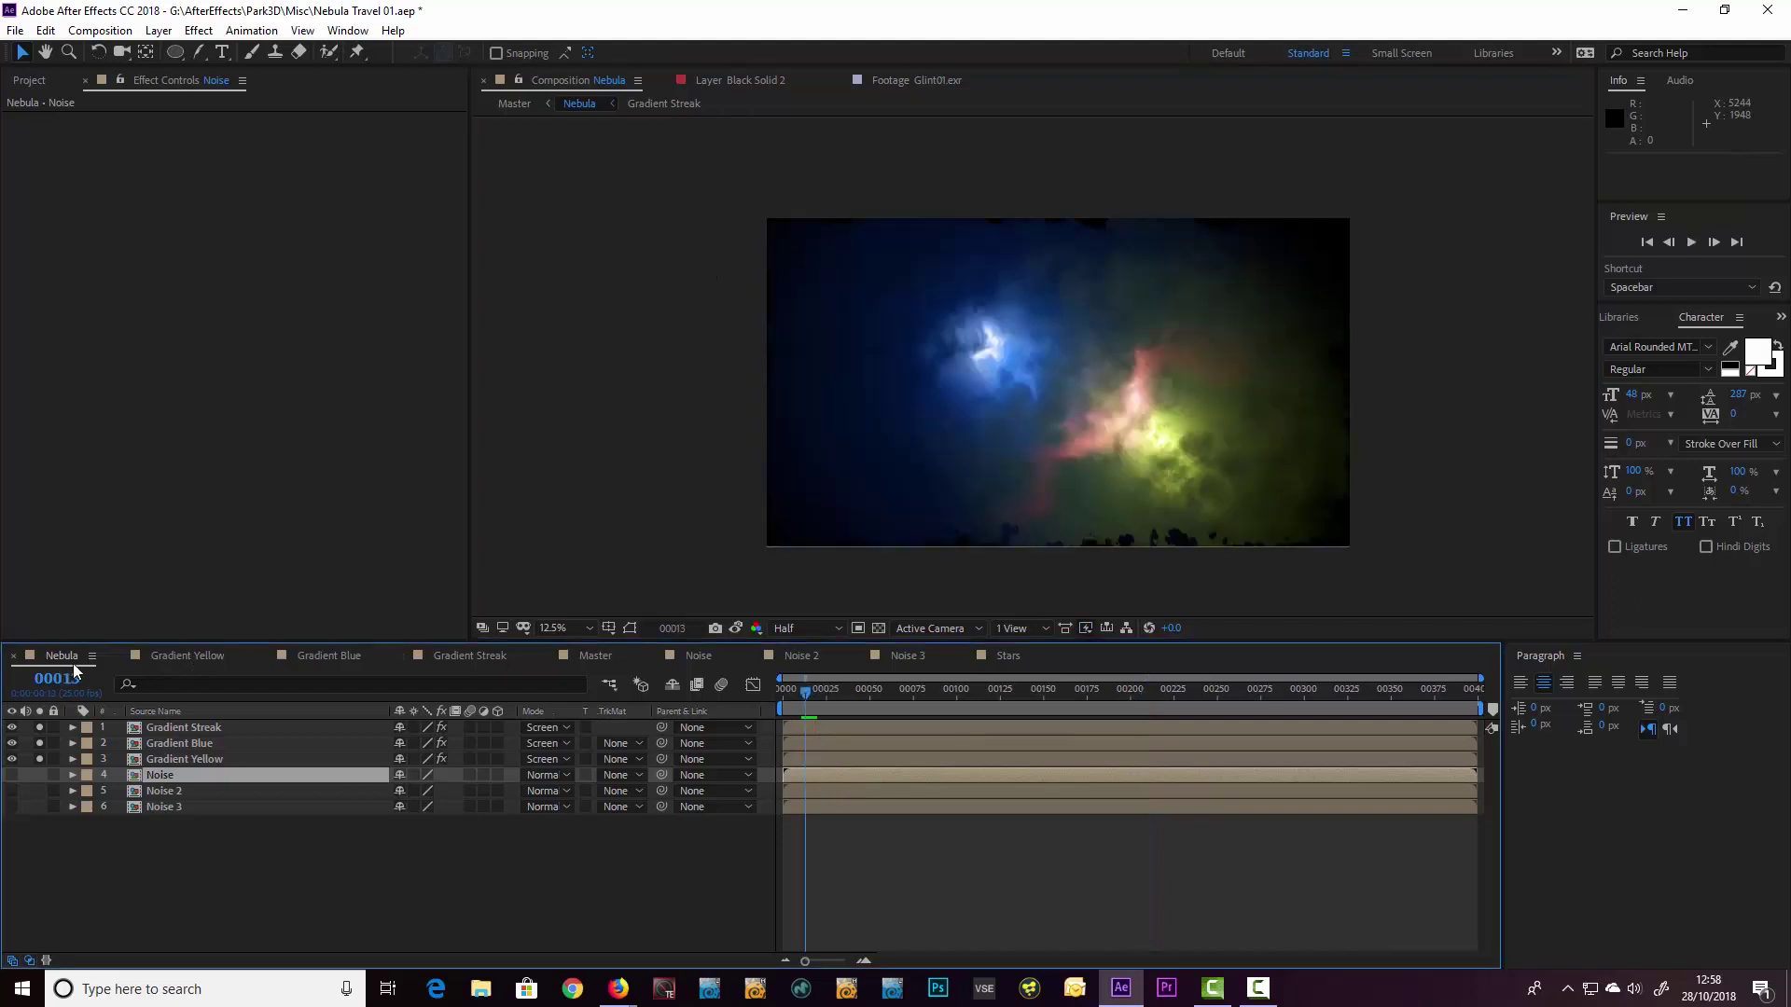
# Step: Preview the Master comp with the Nebula layer selected, stopping at frame 00243
pyautogui.click(593, 658)
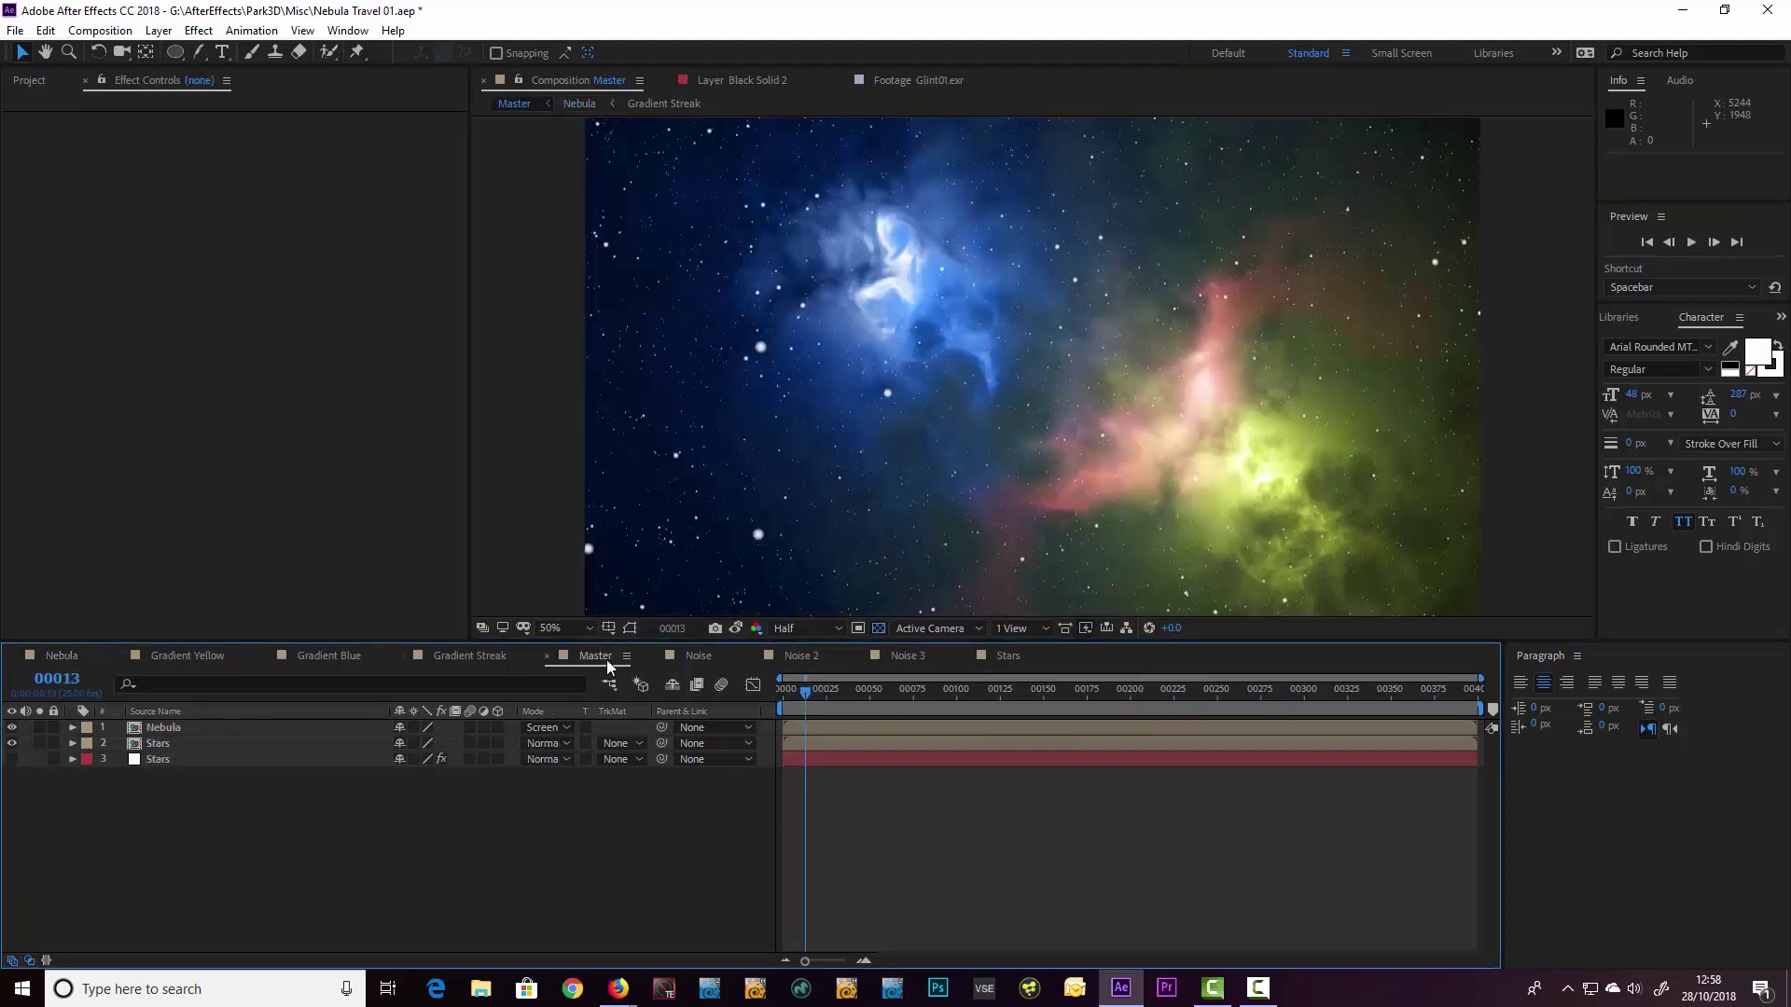
pyautogui.scroll(-2, 961, 502)
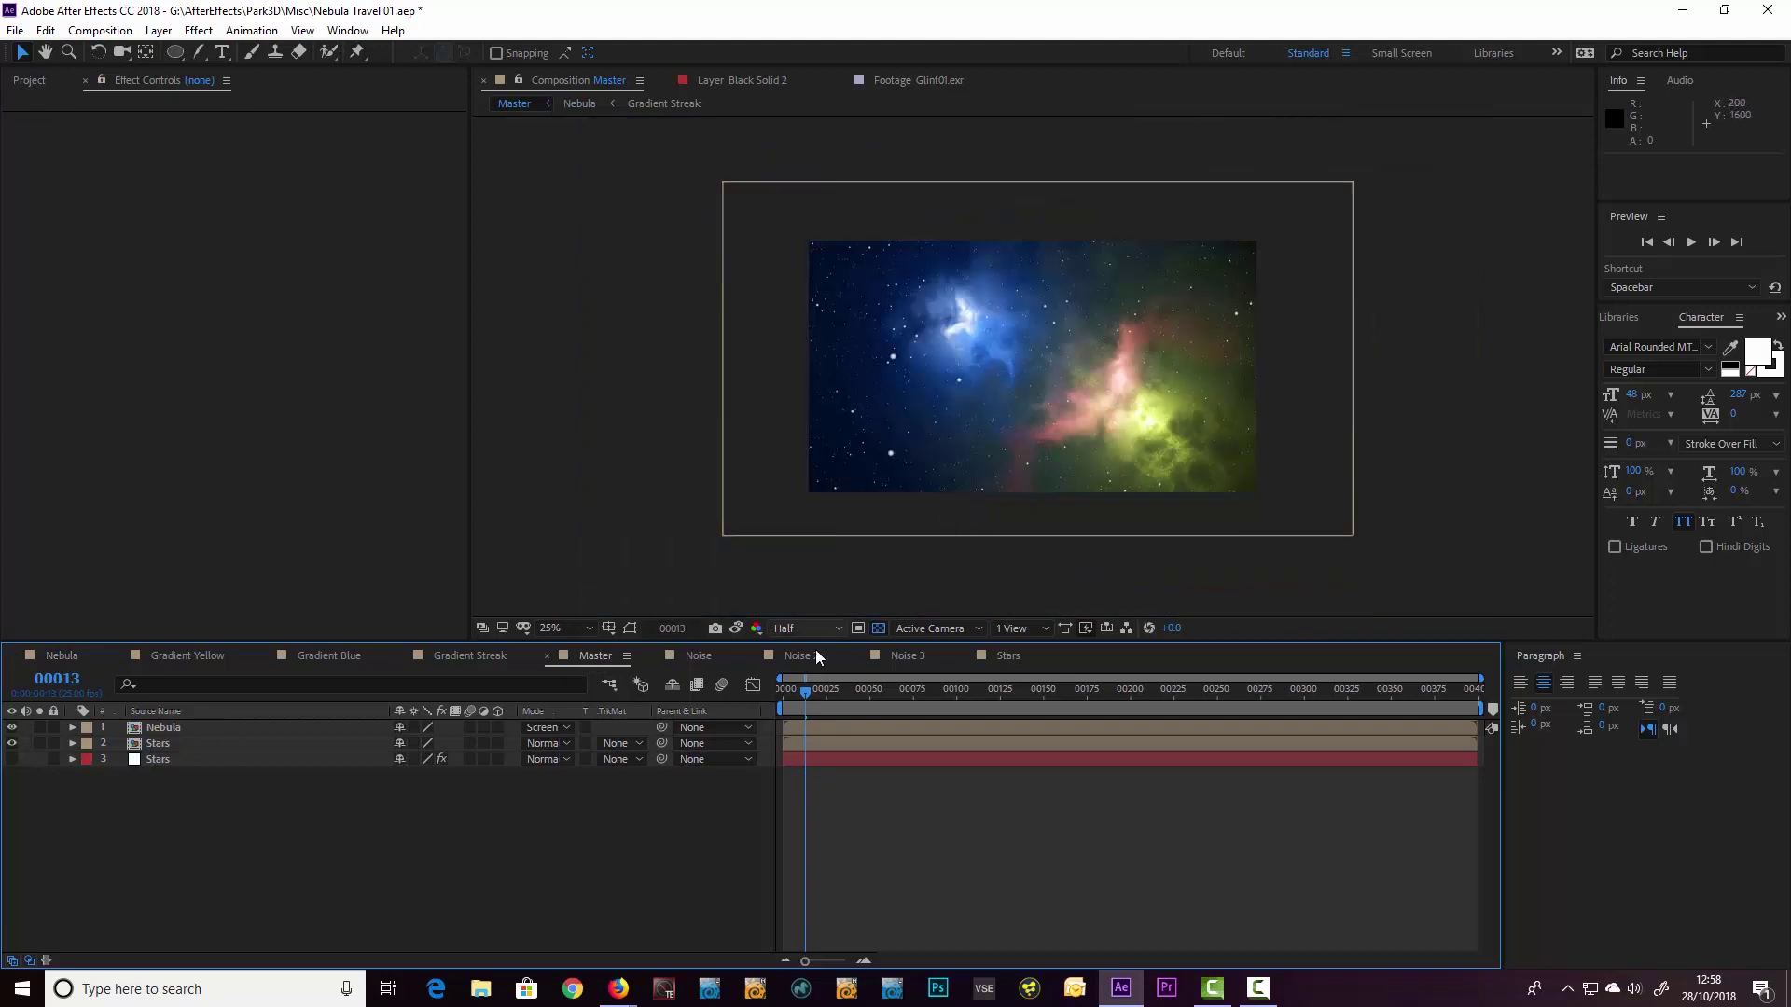
pyautogui.click(182, 728)
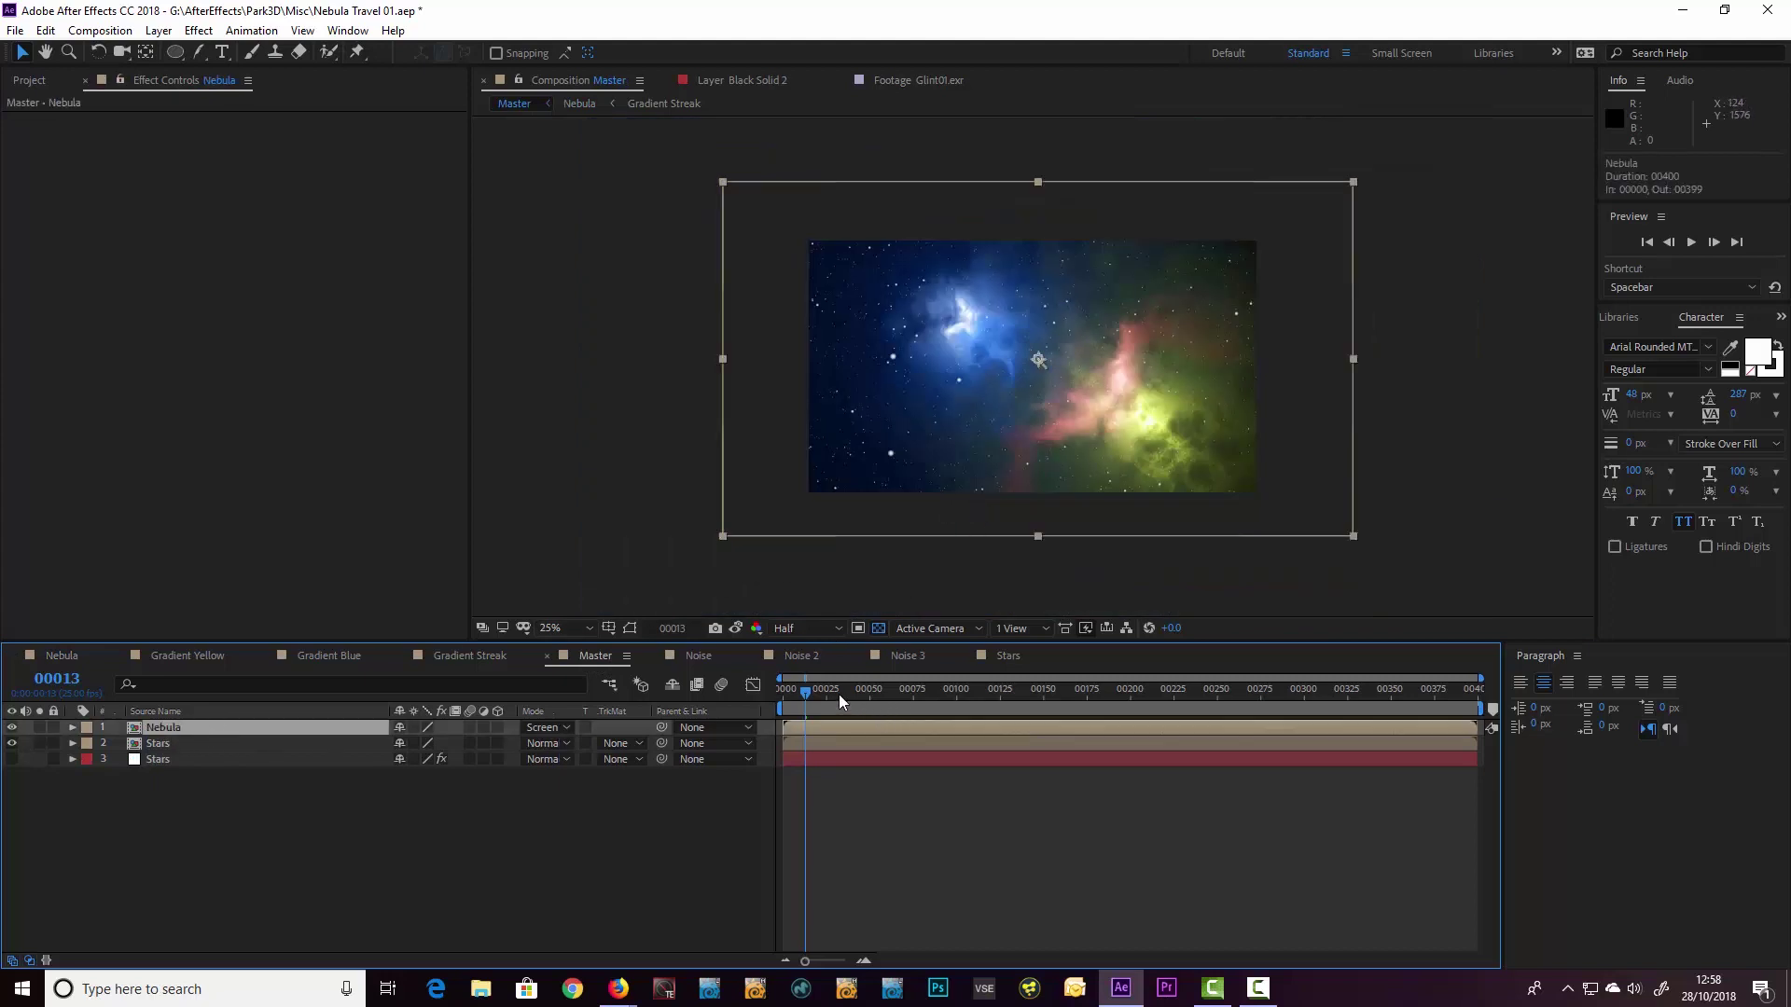
pyautogui.press('space')
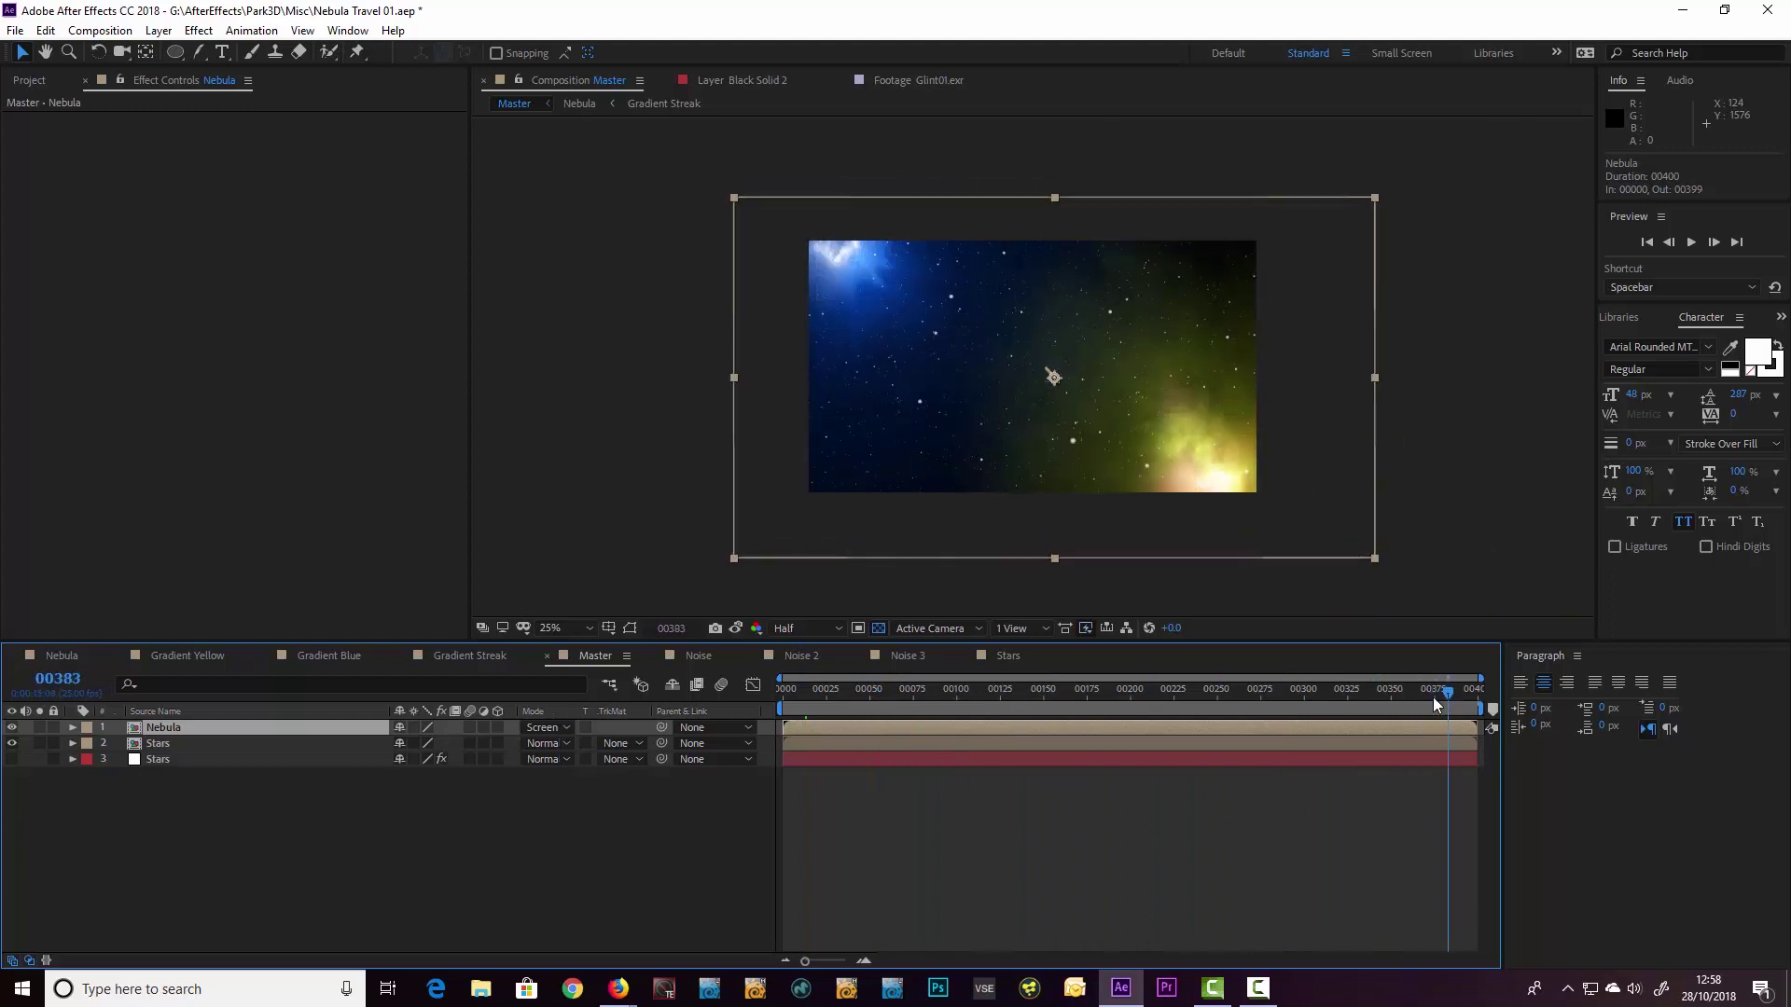
pyautogui.moveTo(1379, 692); pyautogui.dragTo(1206, 692)
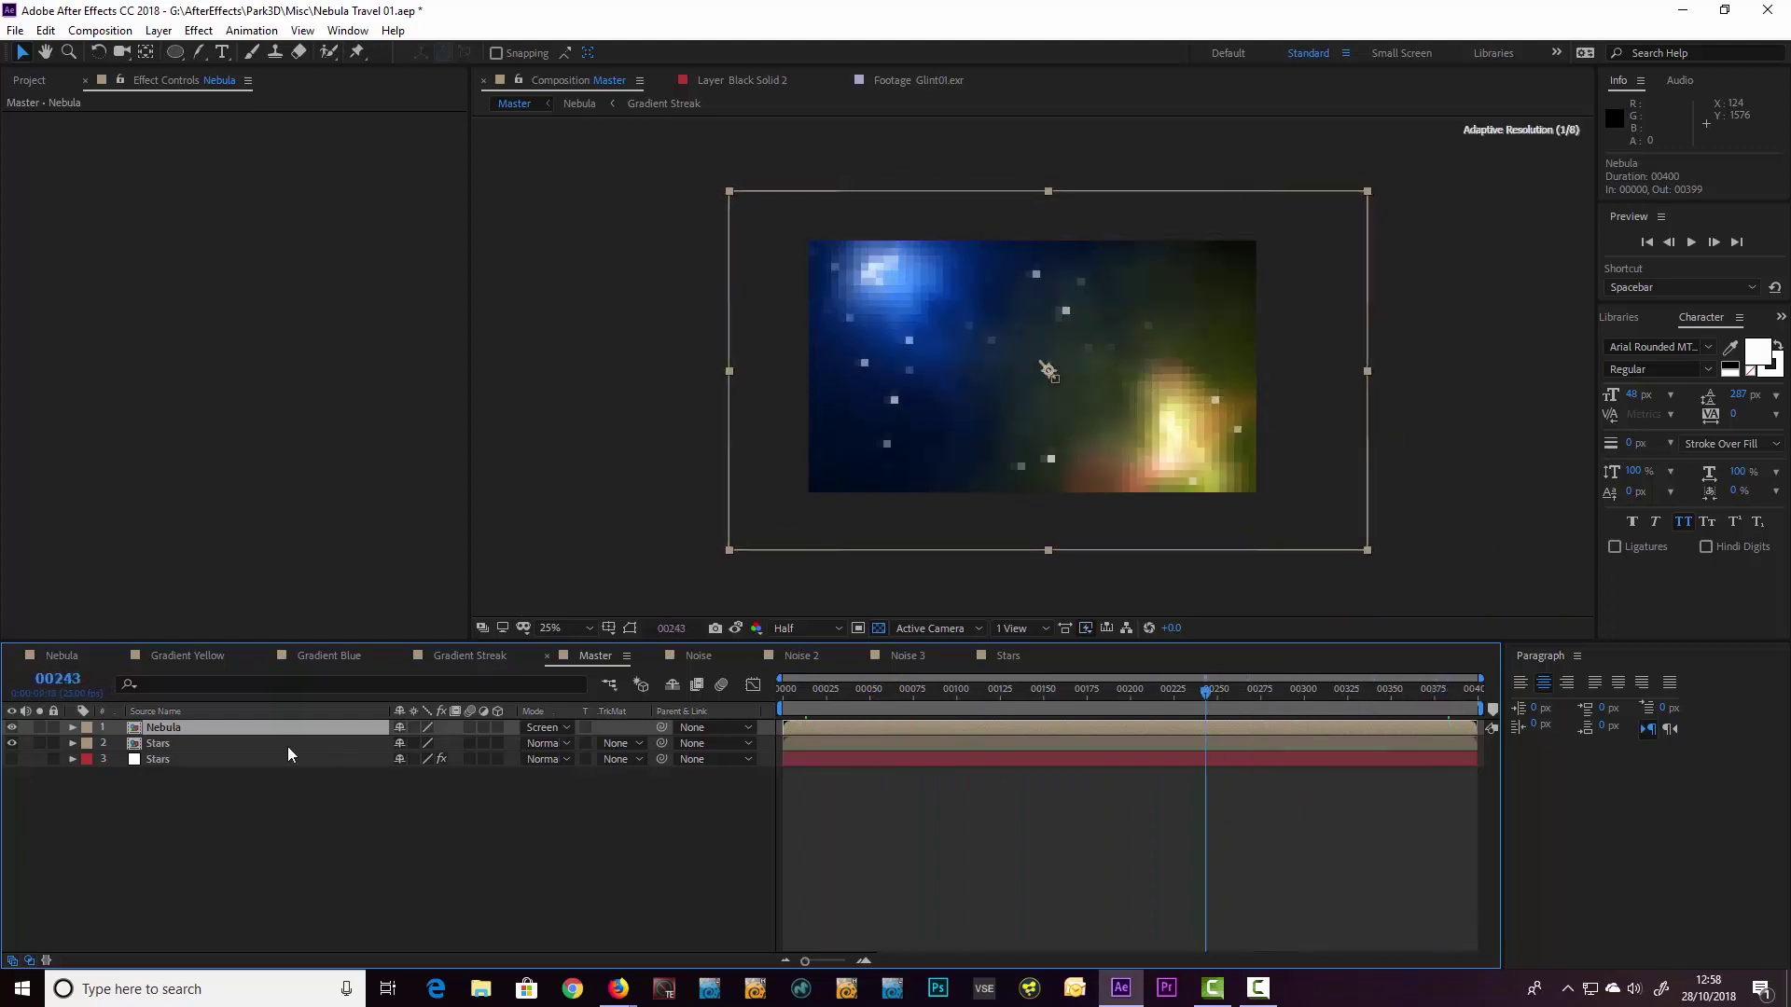
# Step: Reveal Nebula's Position and Scale keyframes, scrub the fly-through, and preview it at 50%
pyautogui.click(71, 727)
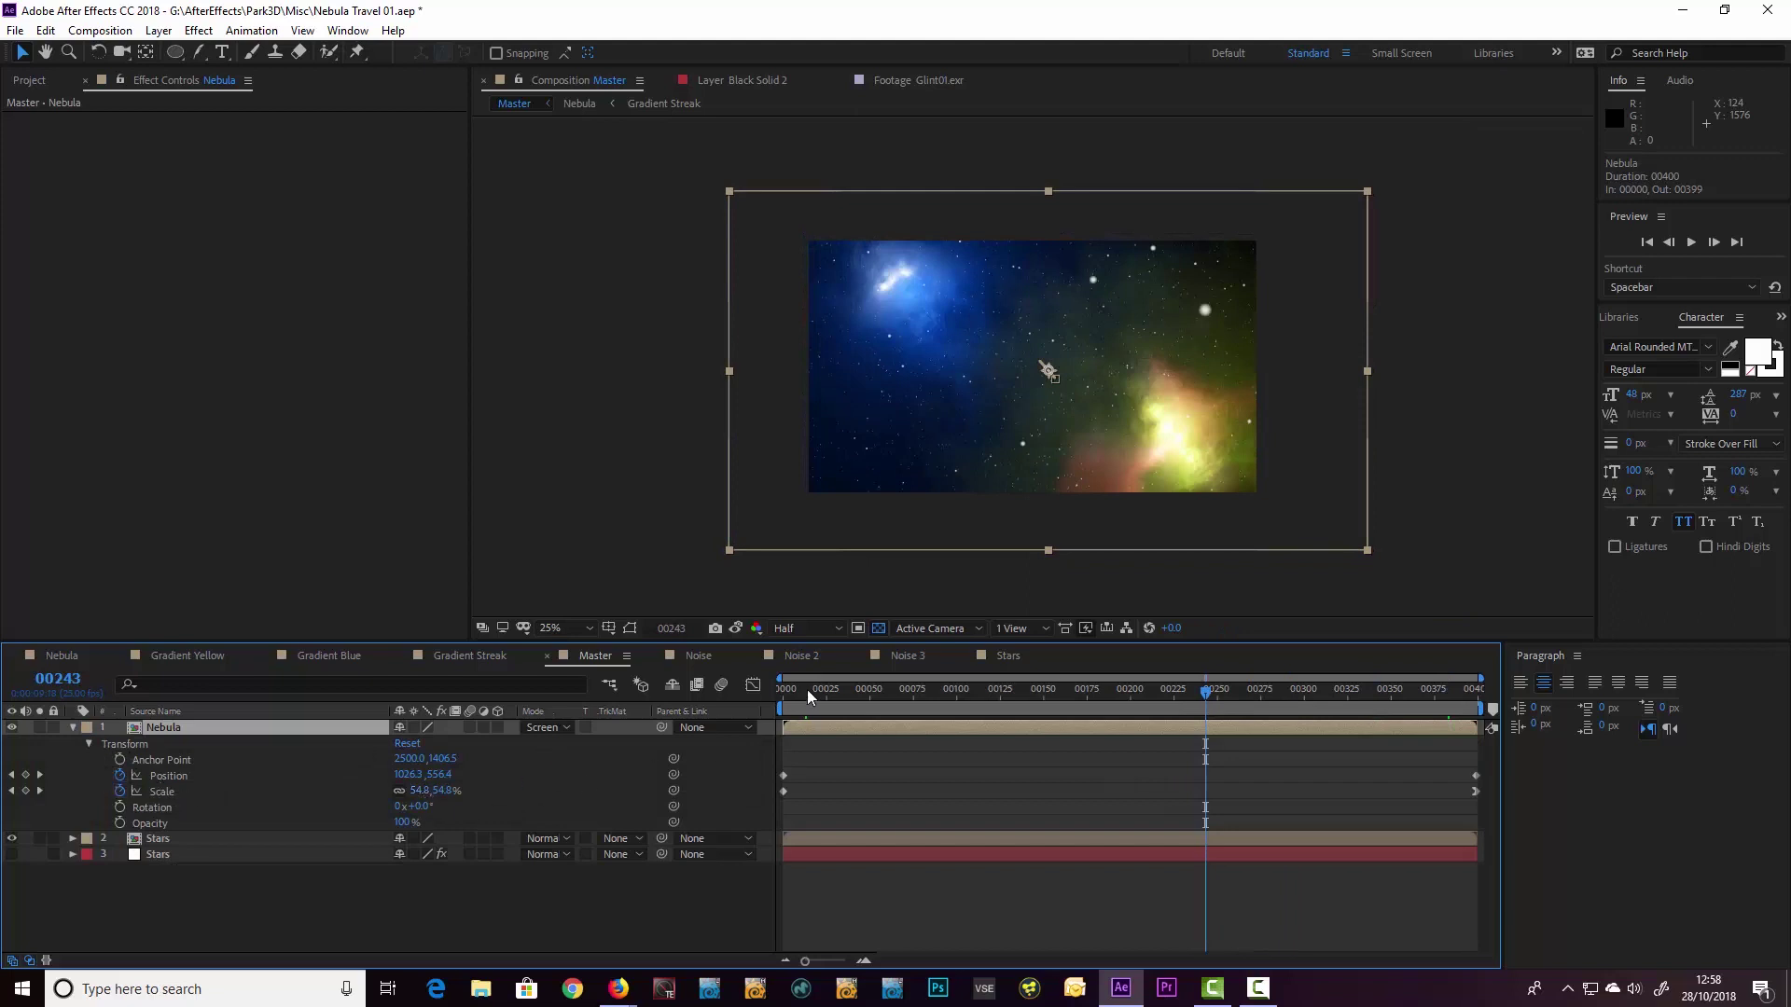
pyautogui.moveTo(808, 690); pyautogui.dragTo(1492, 701)
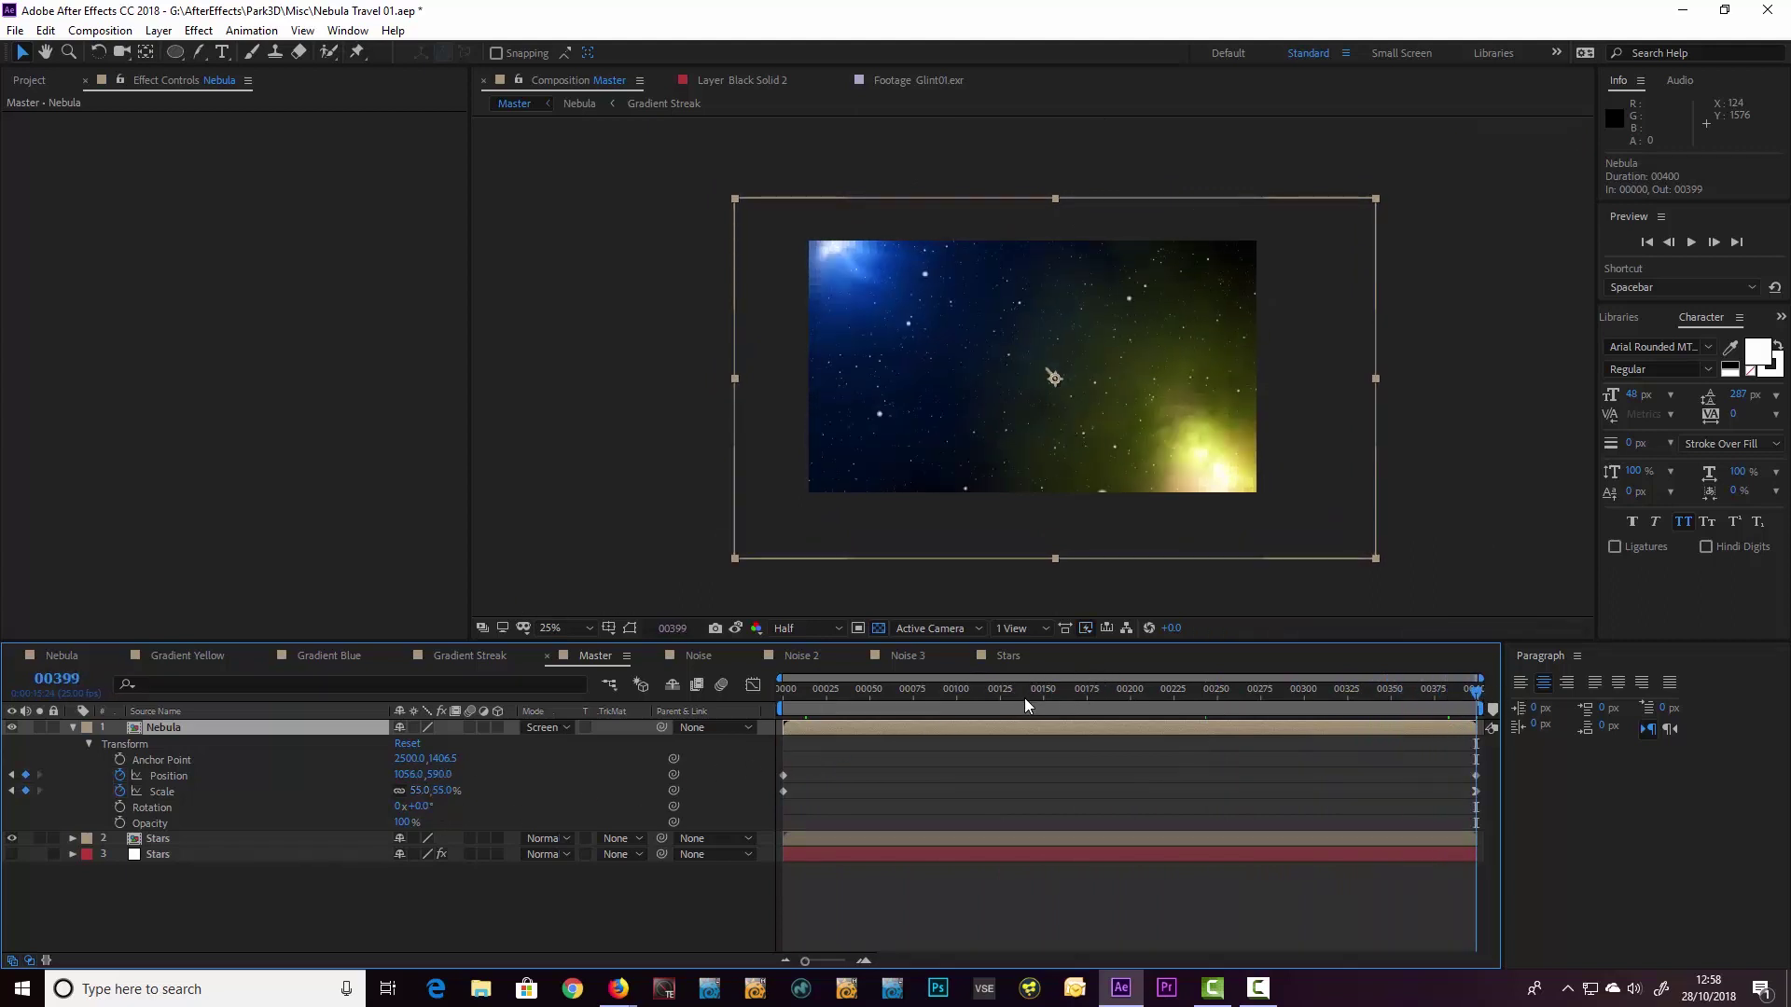
pyautogui.moveTo(1024, 698); pyautogui.dragTo(763, 709)
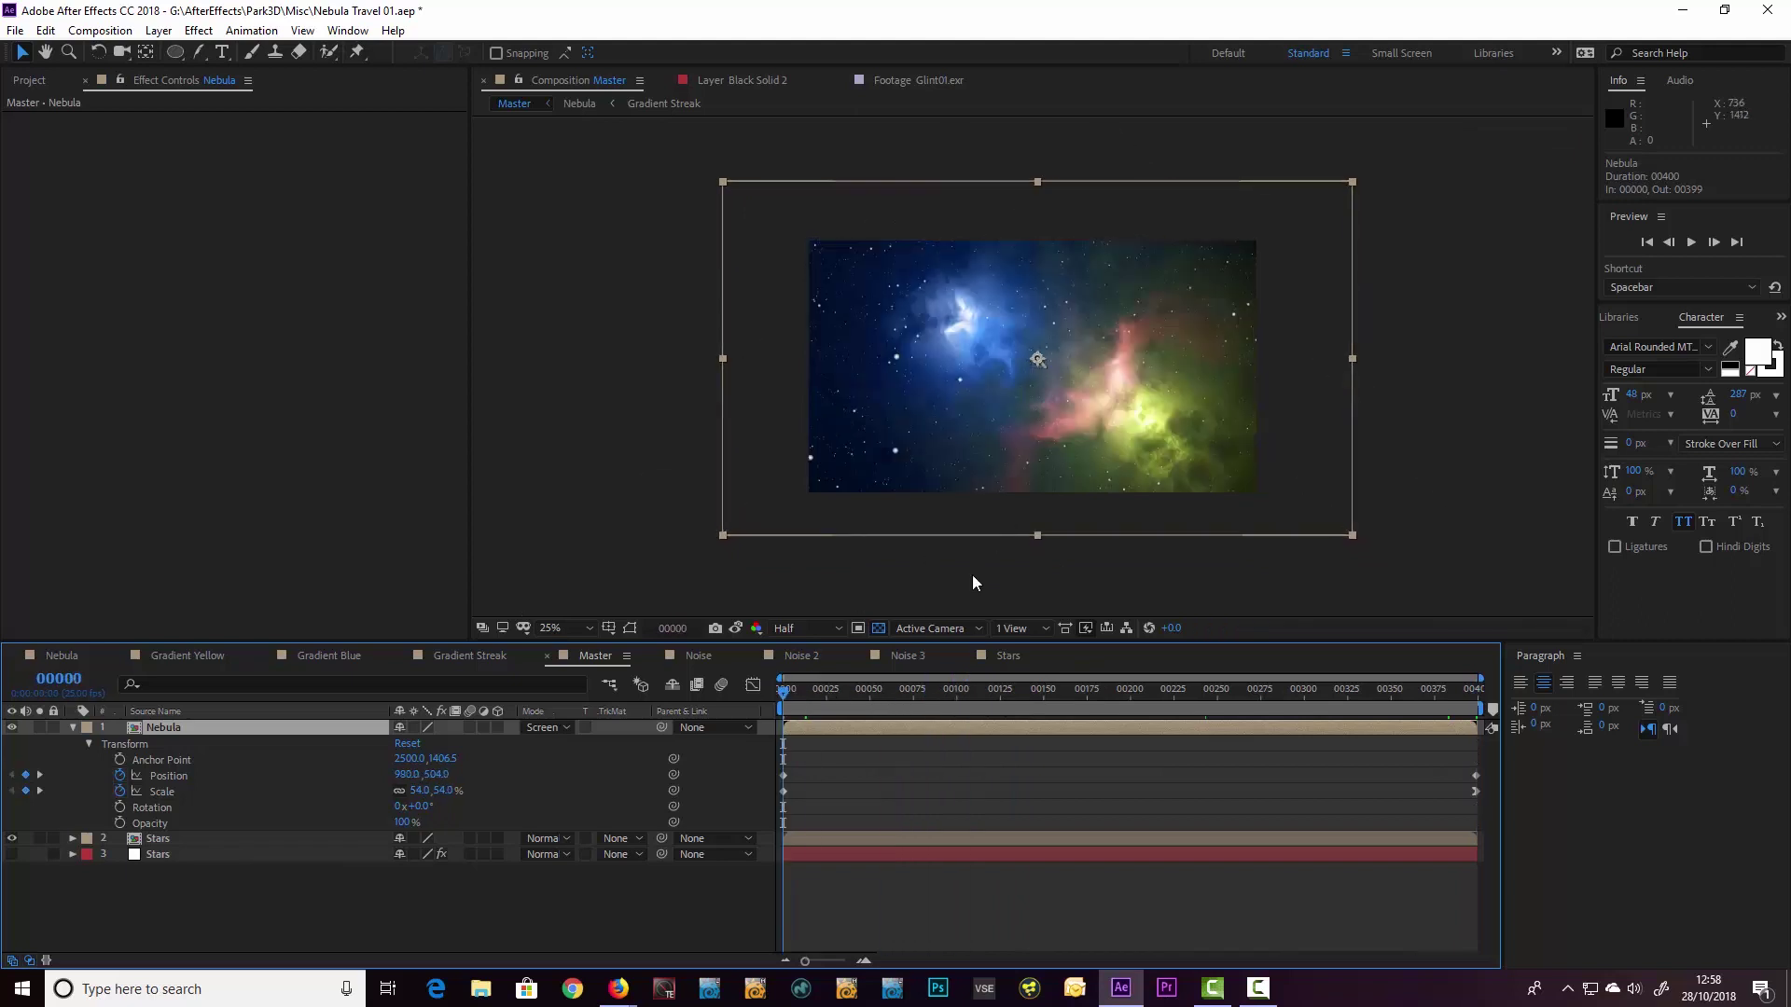
pyautogui.press('.')
pyautogui.press('.')
pyautogui.click(1676, 253)
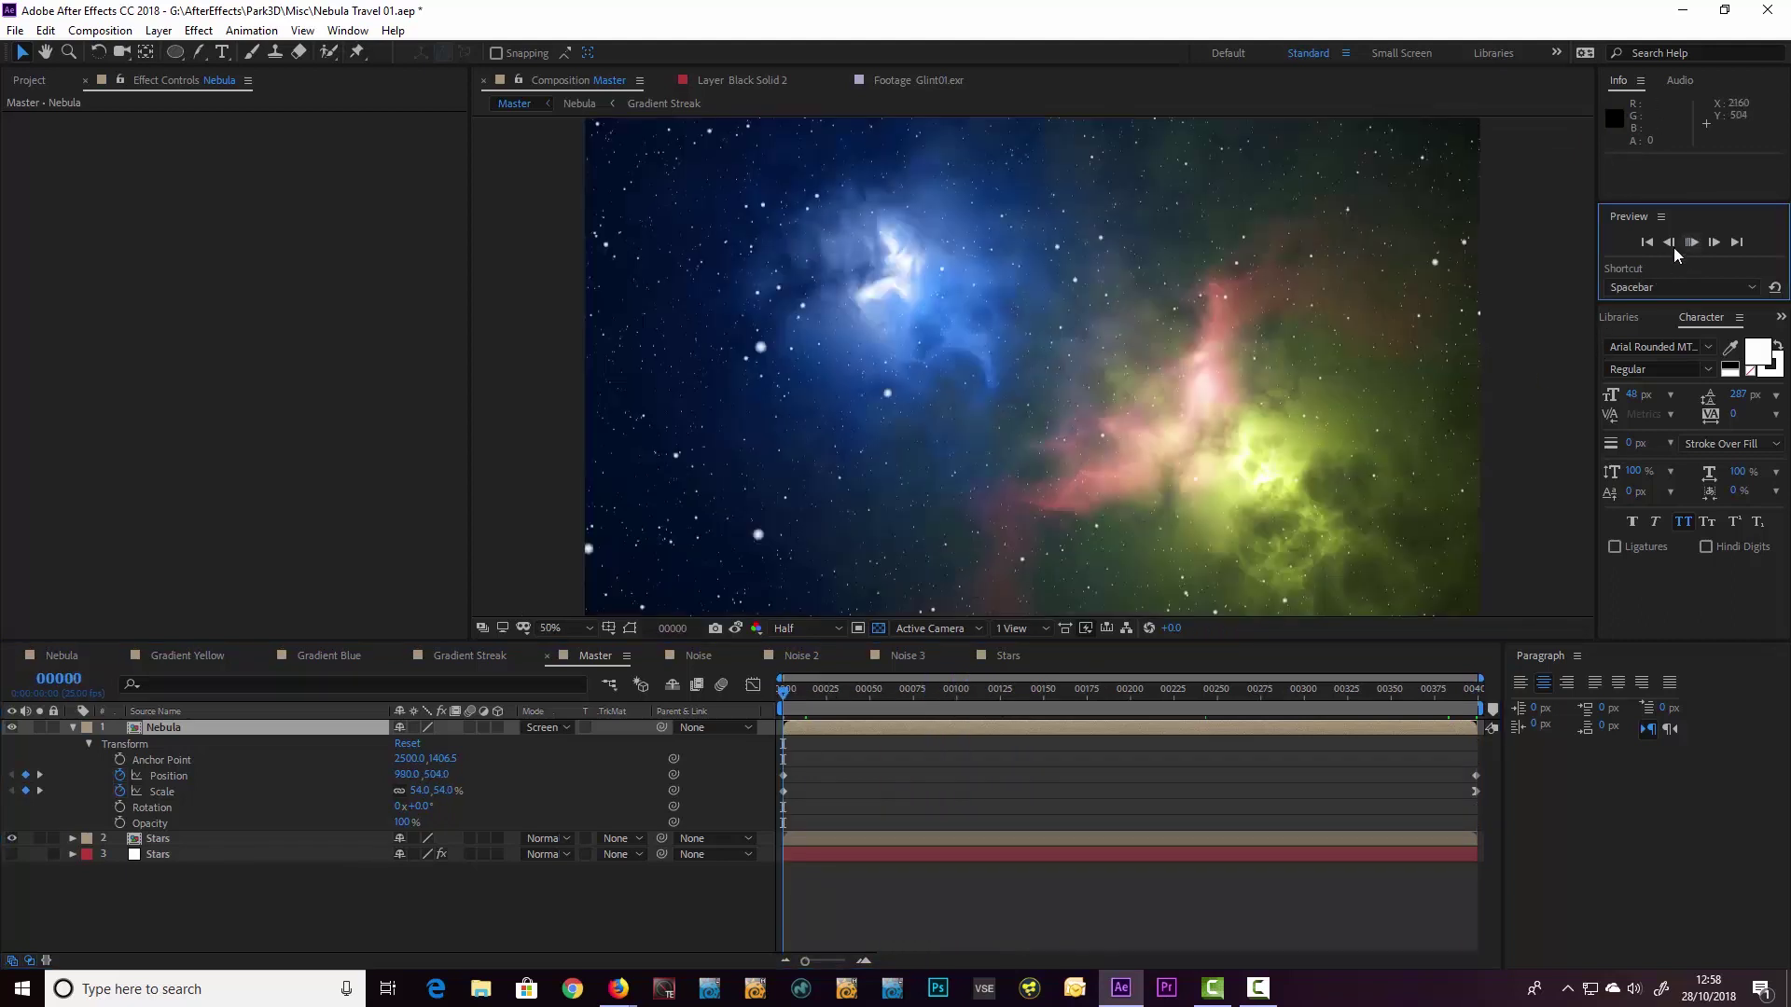